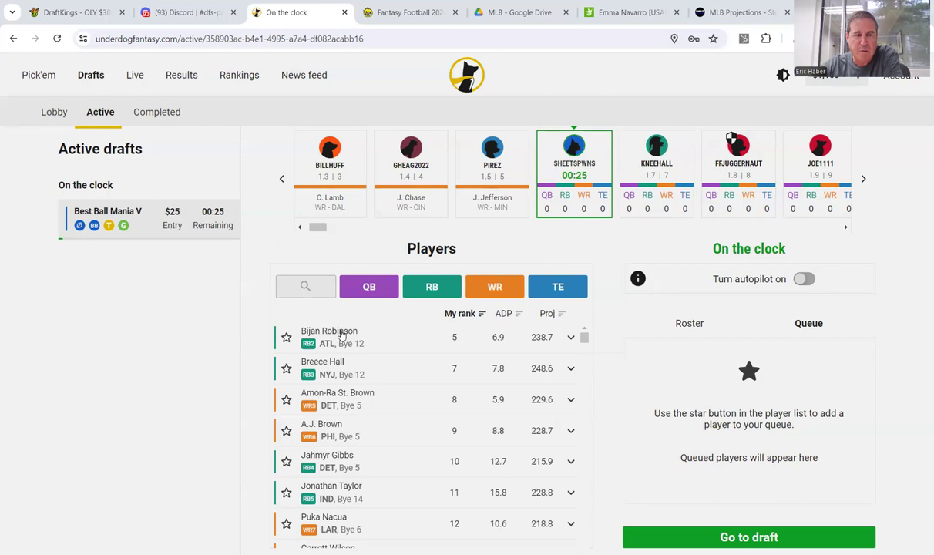
Expand Bijan Robinson's player card and review his stats and details.
left_click(341, 334)
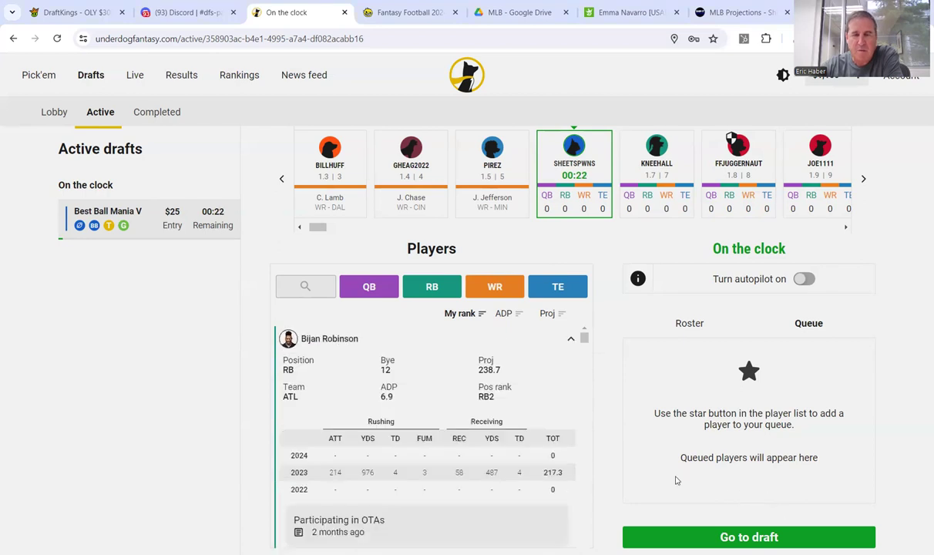
scroll(404, 492, "down", 3)
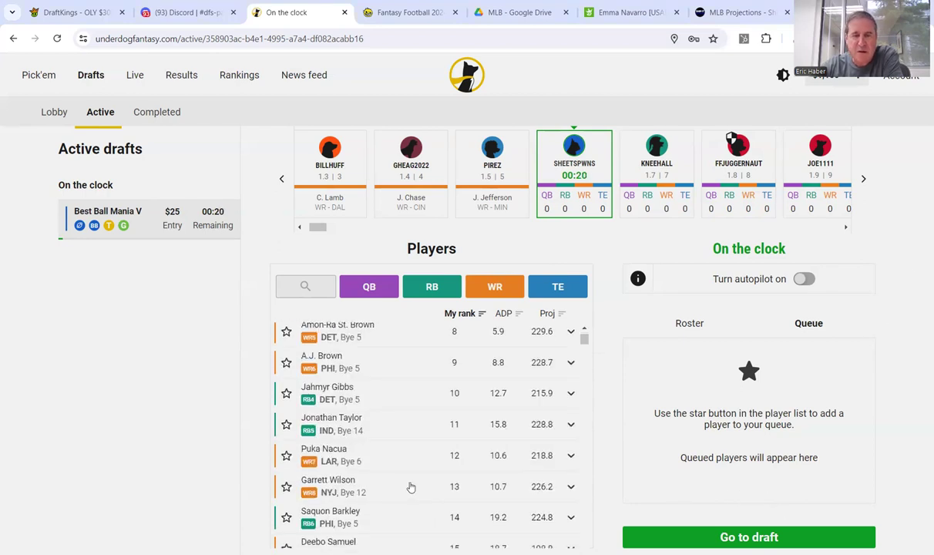
scroll(350, 348, "up", 3)
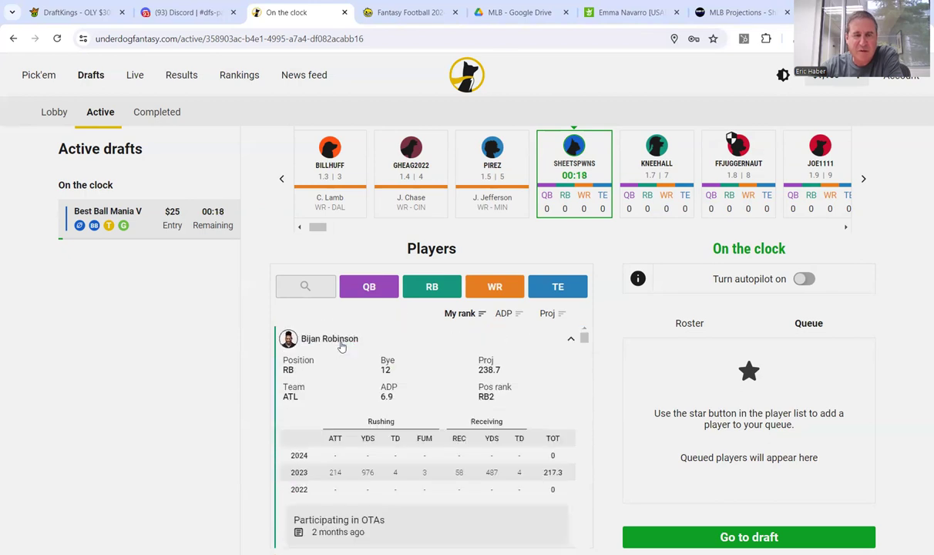
left_click(341, 344)
left_click(341, 344)
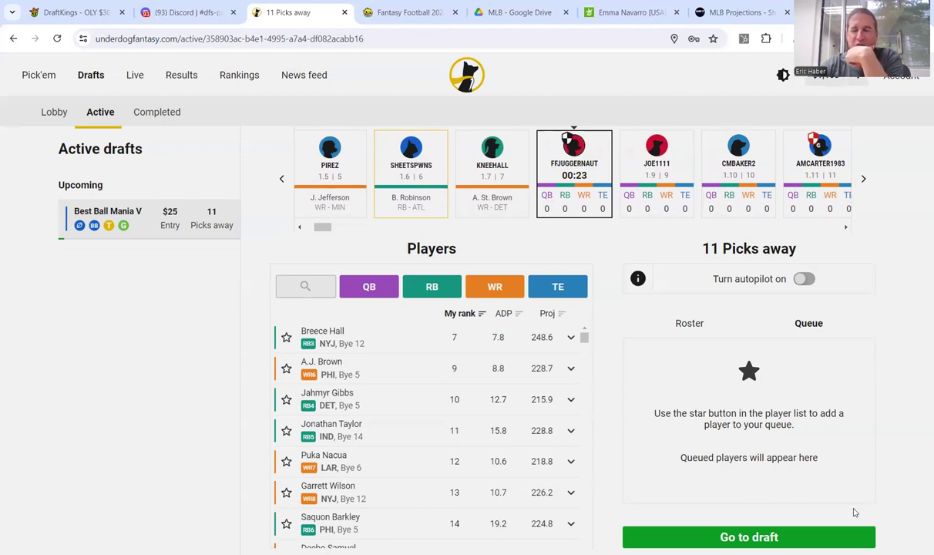
left_click(735, 537)
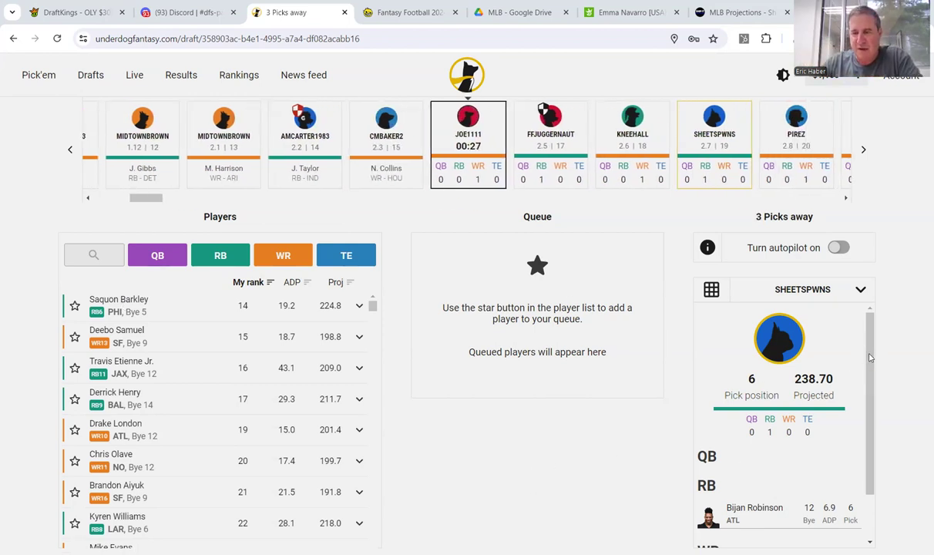
Draft Deebo Samuel at pick 19 from his expanded player card.
left_click_drag(869, 357, 873, 409)
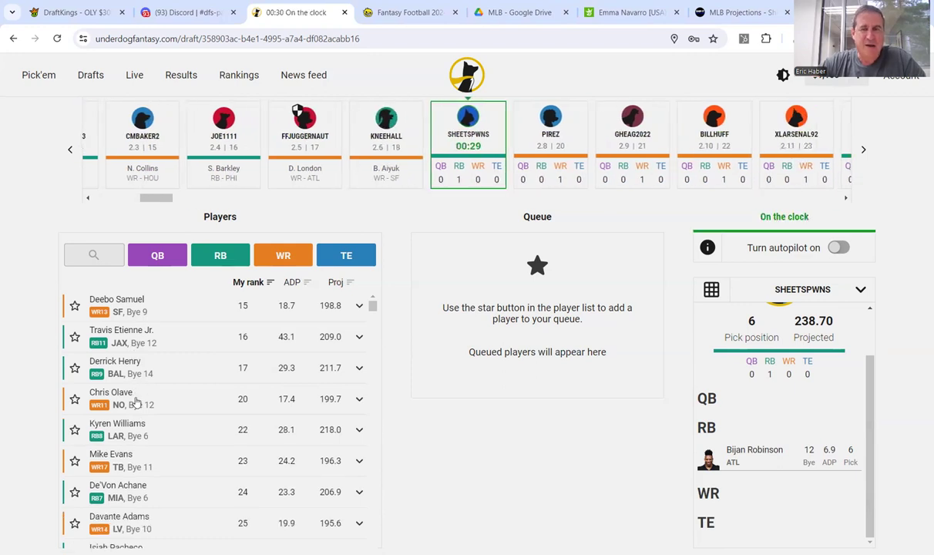
left_click(118, 305)
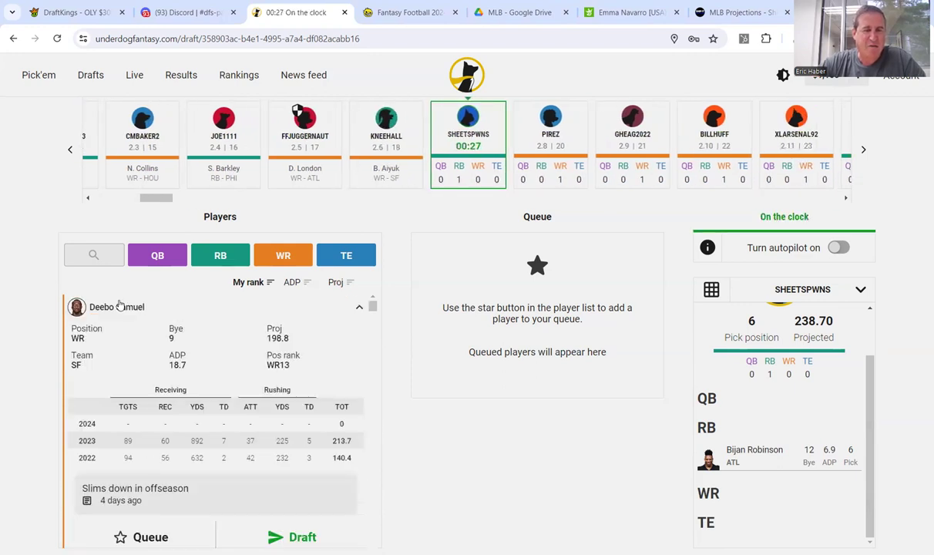
left_click(293, 537)
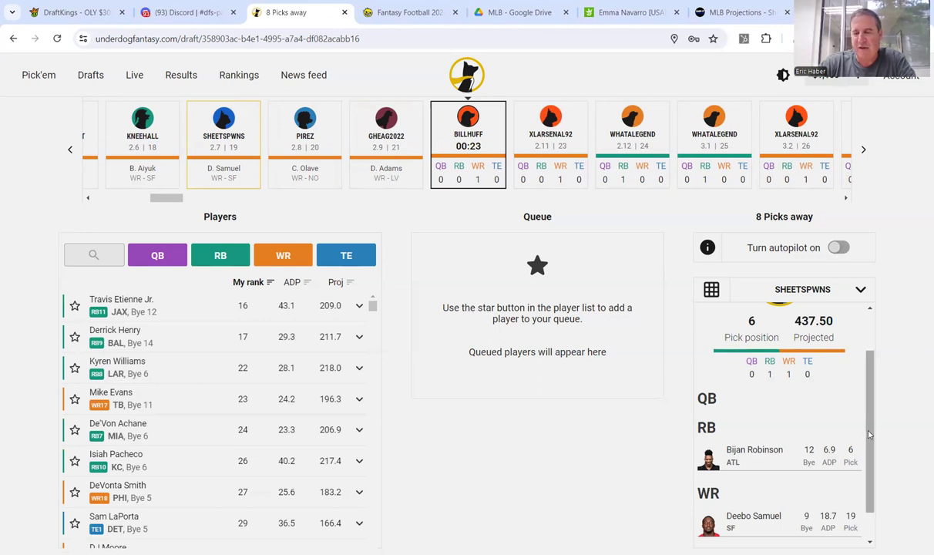
left_click_drag(869, 436, 867, 461)
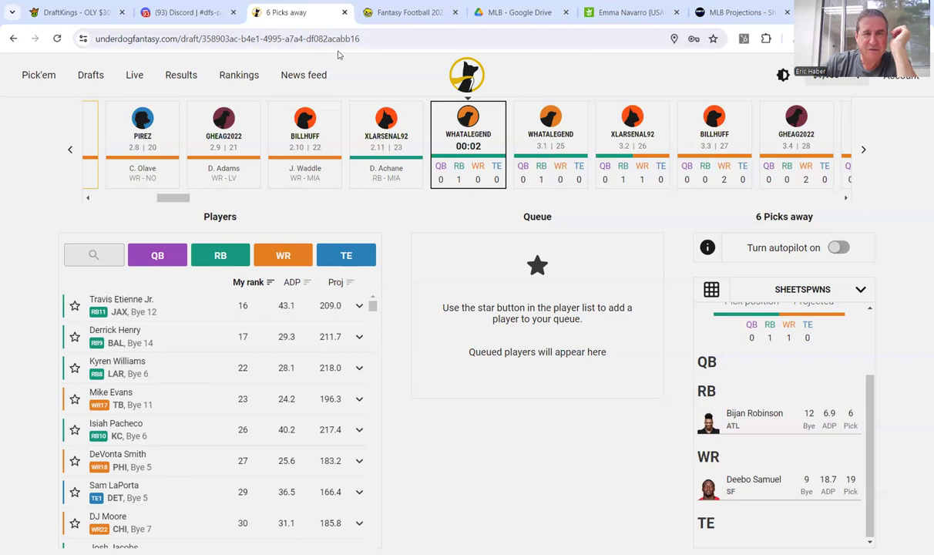
left_click(376, 20)
left_click(285, 14)
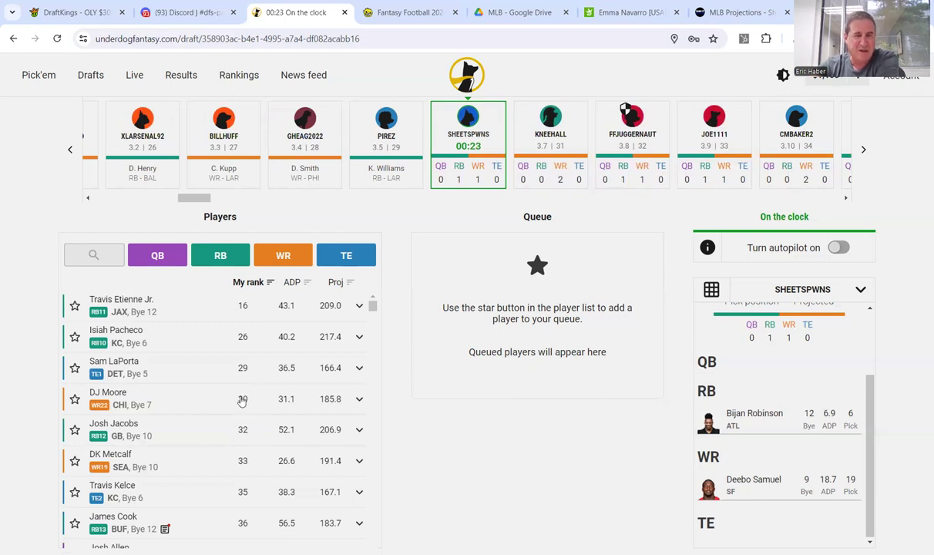
Expand Travis Etienne Jr.'s row to show his details and Draft option.
left_click(133, 303)
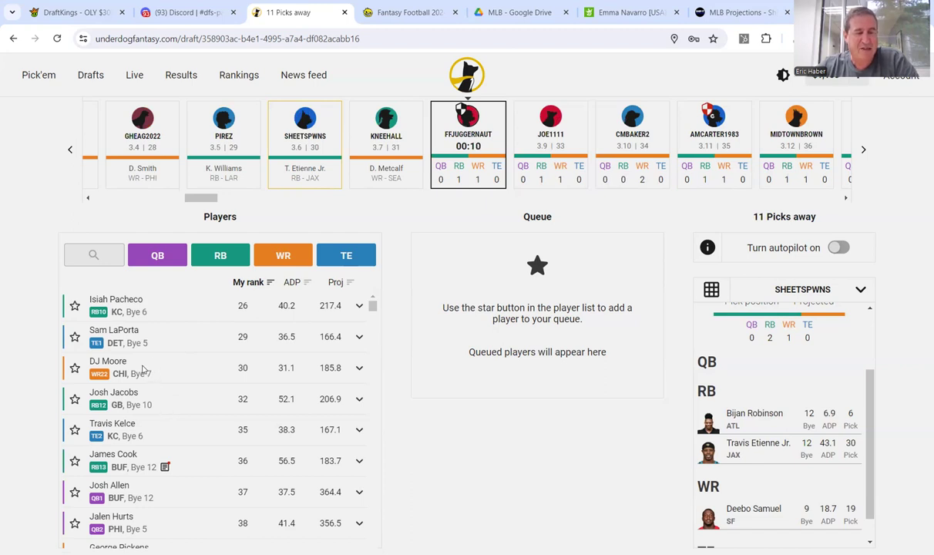
scroll(208, 416, "down", 2)
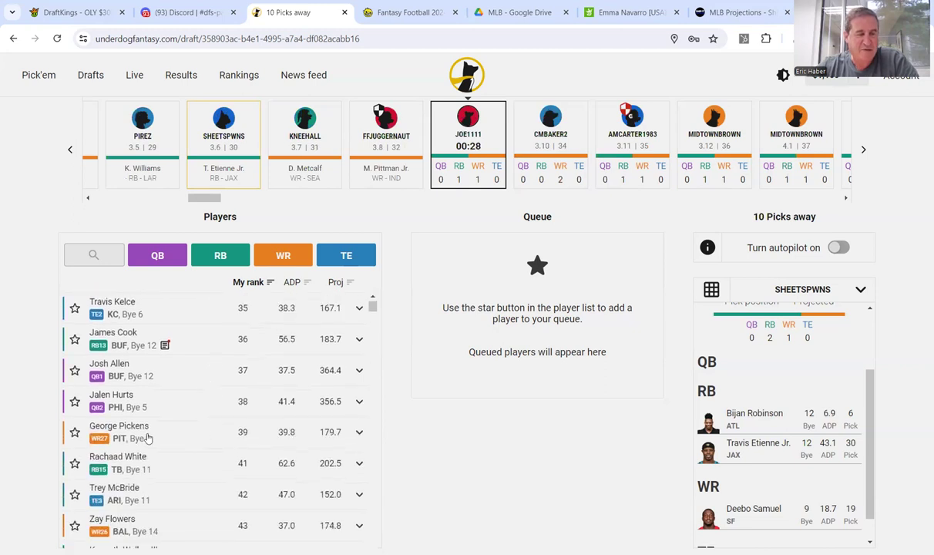
scroll(147, 439, "down", 1)
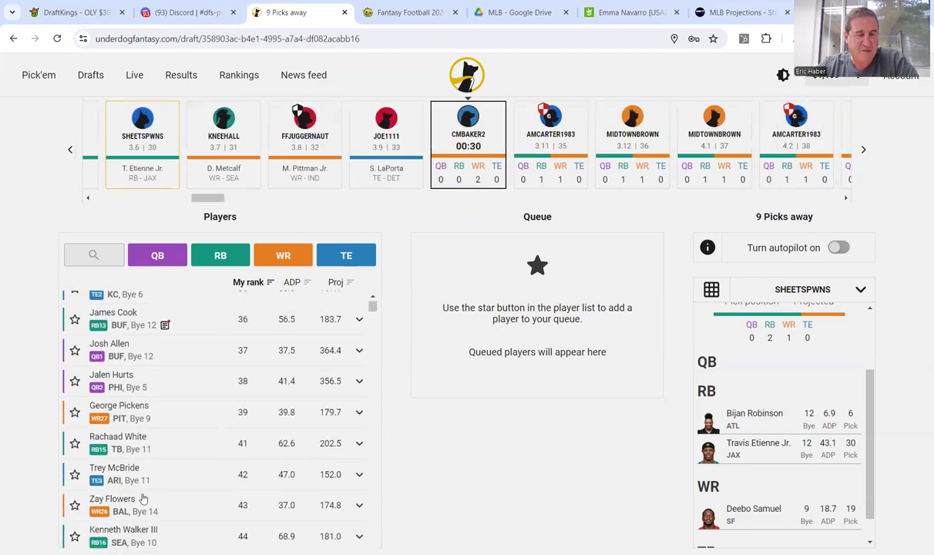
scroll(145, 508, "down", 1)
scroll(148, 501, "down", 3)
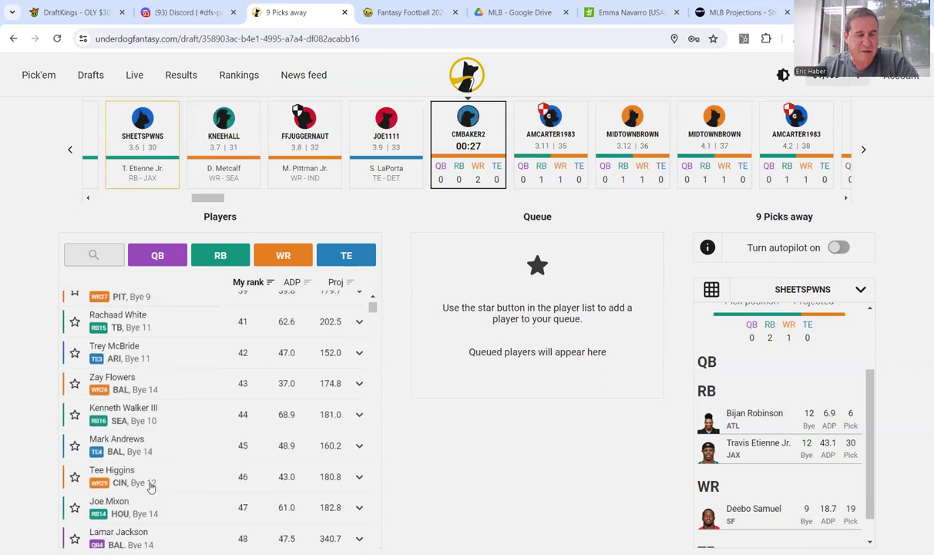
scroll(150, 484, "down", 2)
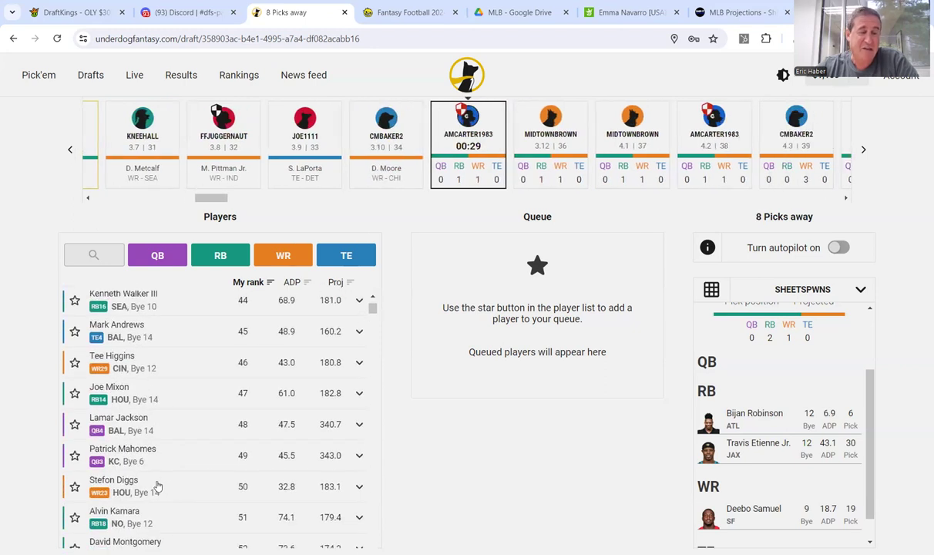
scroll(156, 481, "up", 5)
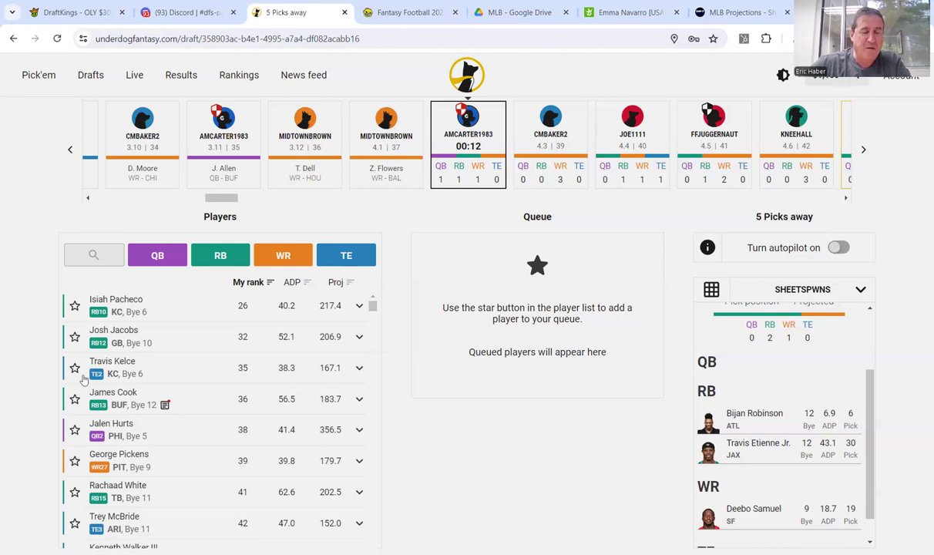
scroll(193, 454, "down", 2)
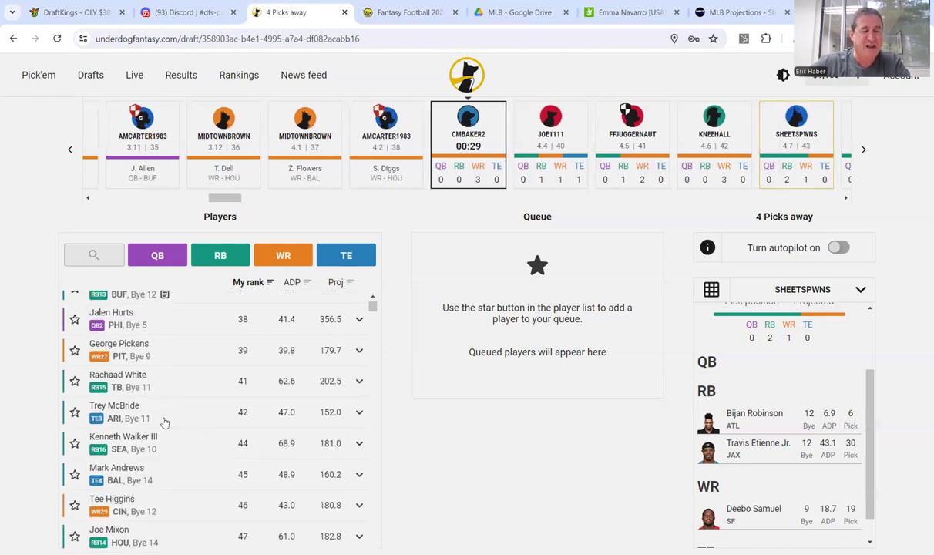
scroll(142, 417, "up", 2)
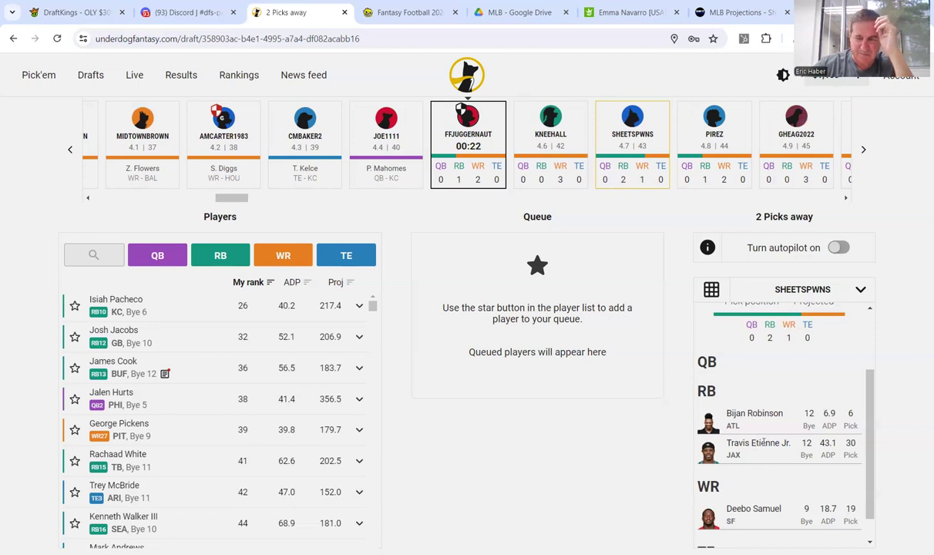
scroll(781, 510, "down", 1)
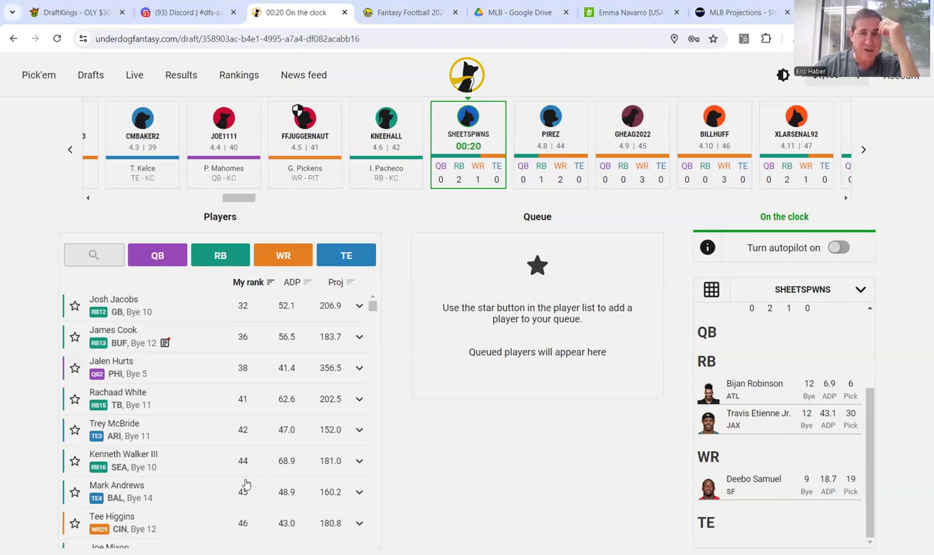
scroll(192, 485, "down", 1)
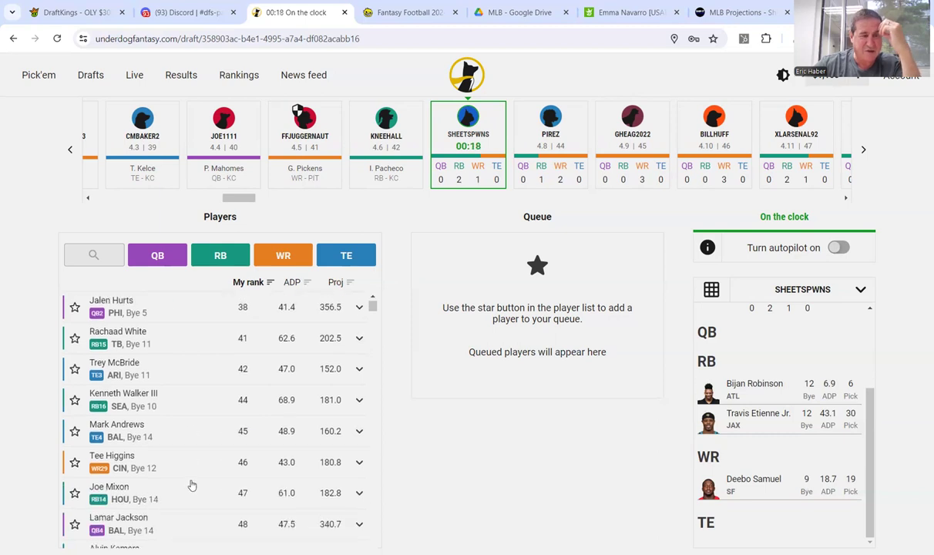
scroll(191, 484, "up", 2)
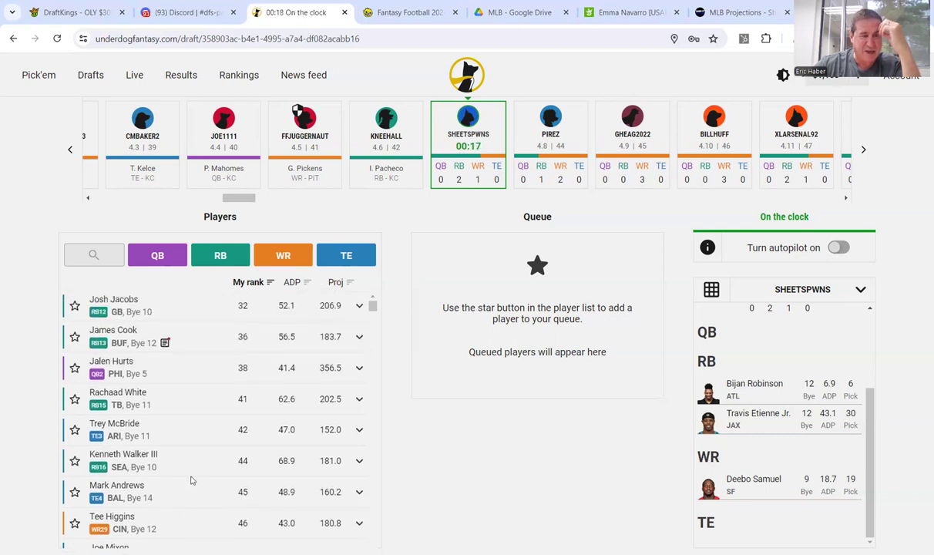
Draft tight end Trey McBride at pick 43 from his expanded card.
left_click(114, 429)
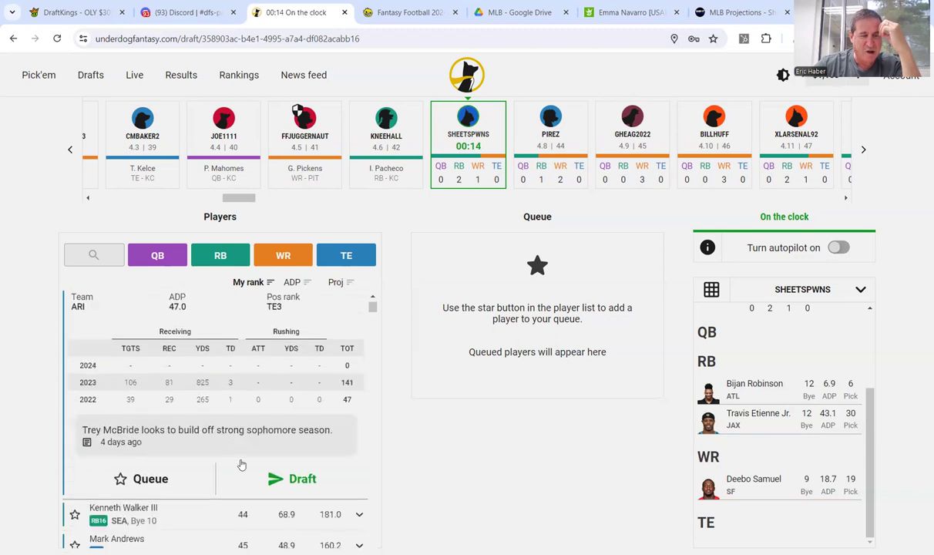
left_click(261, 476)
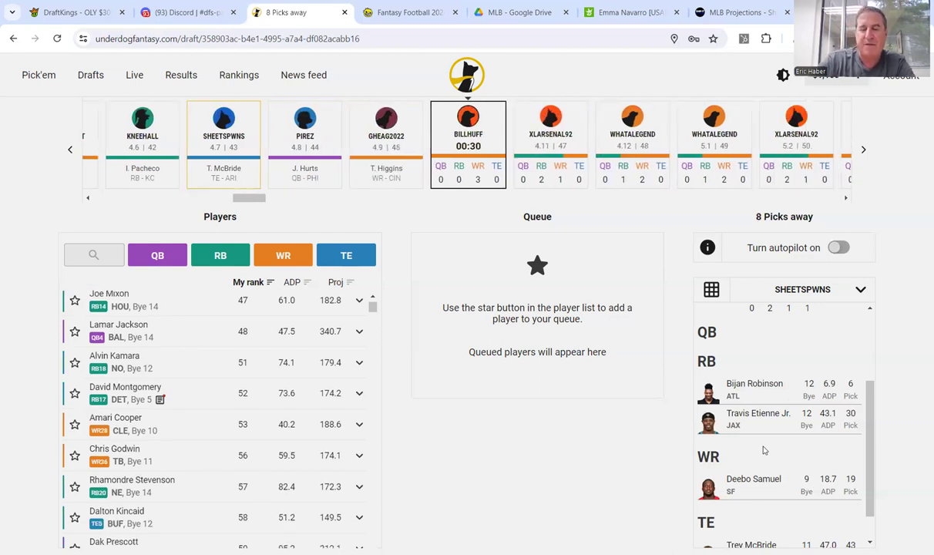
Filter the player list to wide receivers, then open and close the player search.
scroll(716, 420, "down", 1)
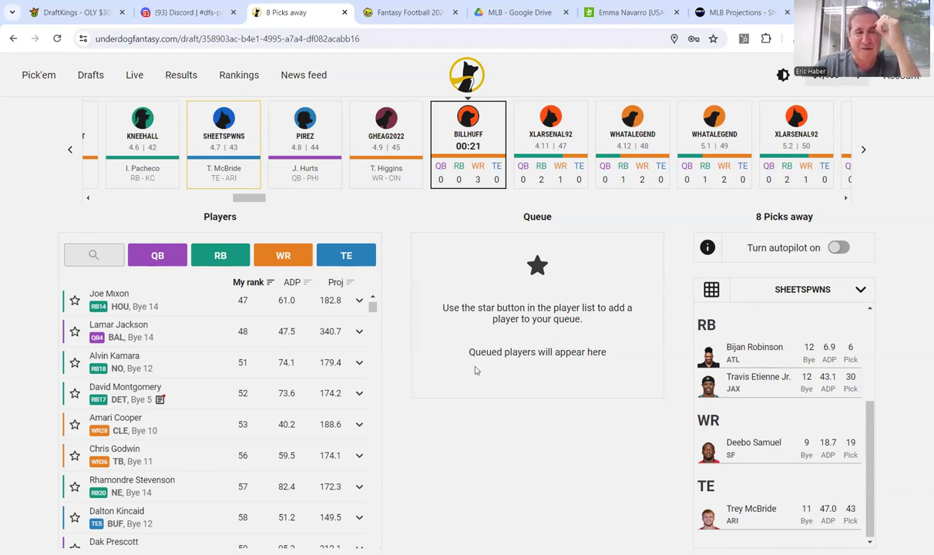
left_click(281, 258)
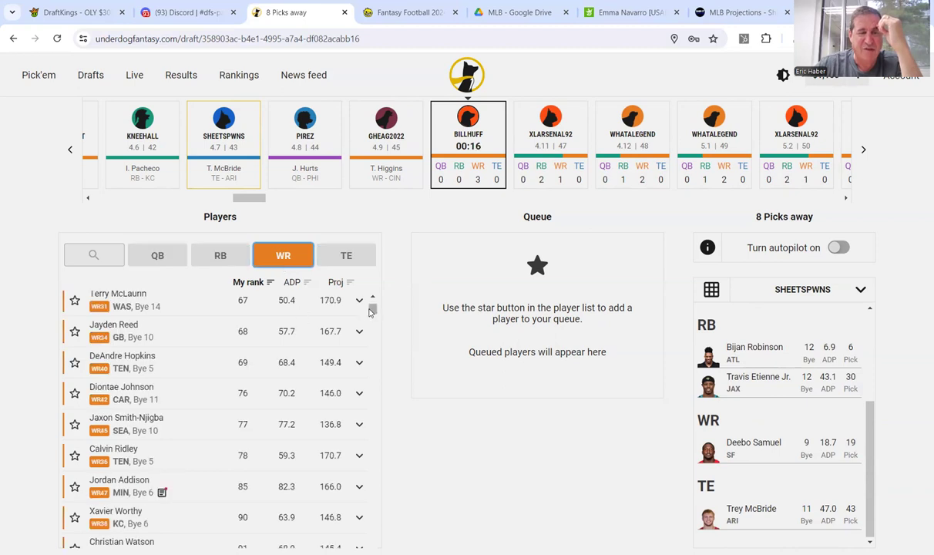
scroll(359, 302, "up", 2)
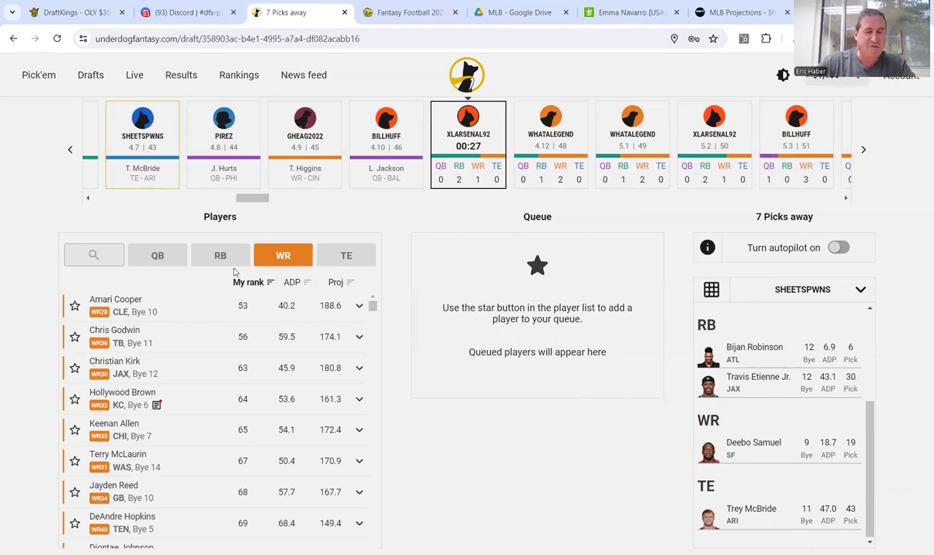
left_click(93, 256)
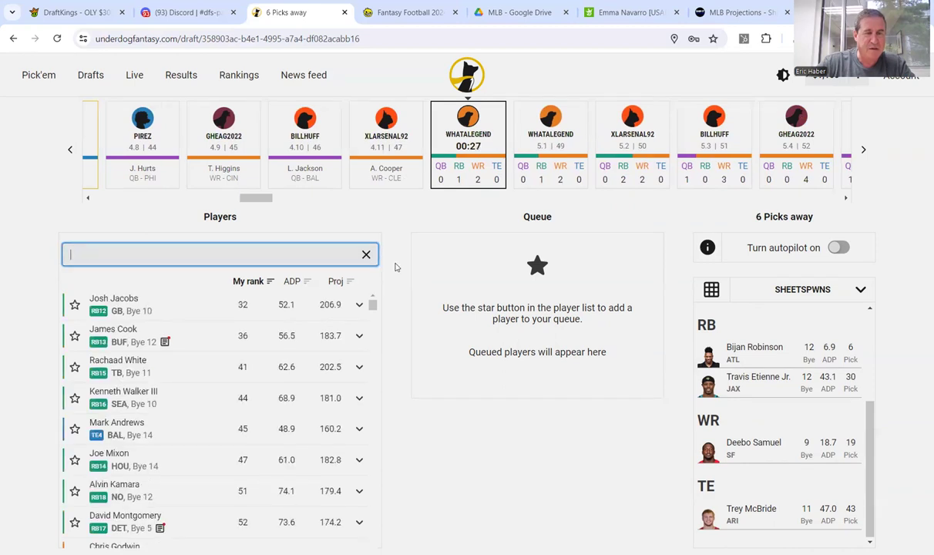
scroll(191, 340, "down", 1)
scroll(344, 301, "up", 1)
left_click(366, 254)
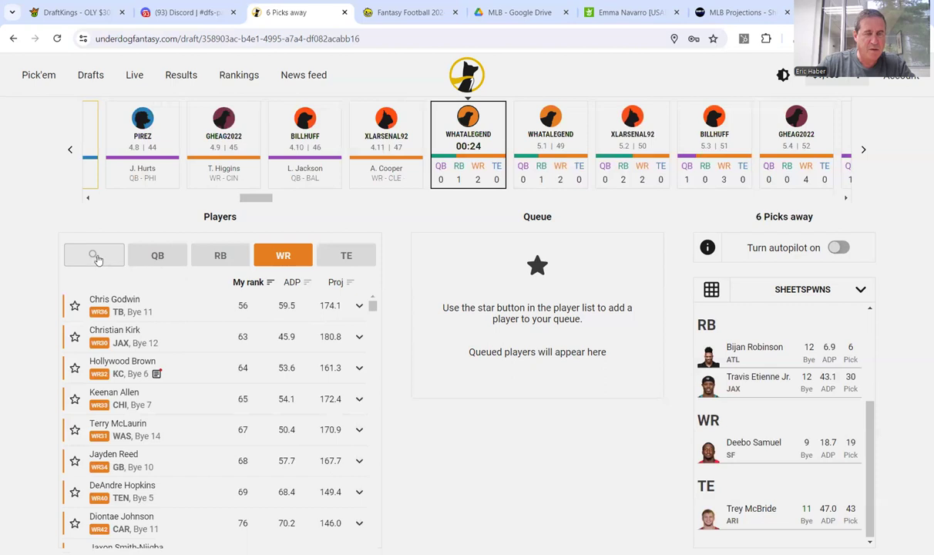
Add running backs, quarterbacks and tight ends, browse, then narrow back to wide receivers.
left_click(197, 258)
left_click(148, 246)
left_click(325, 246)
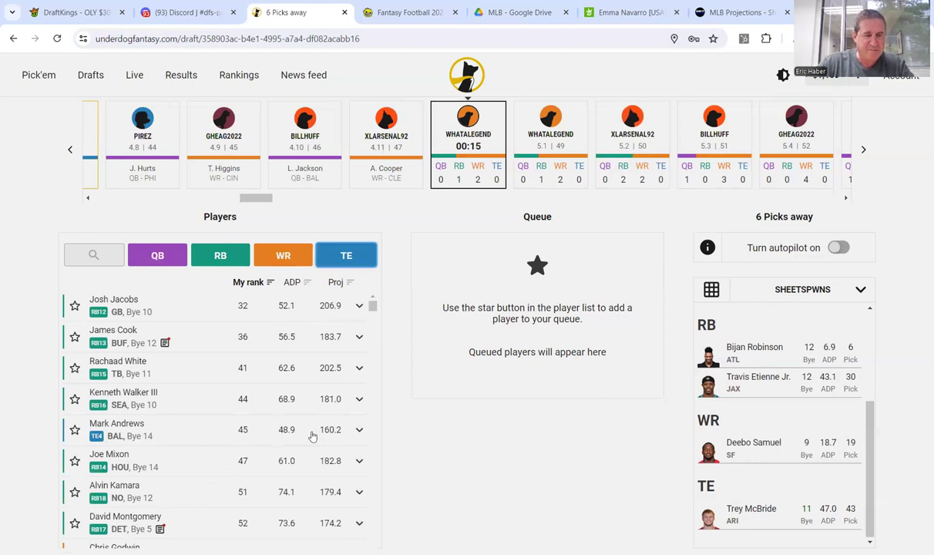
scroll(297, 444, "down", 2)
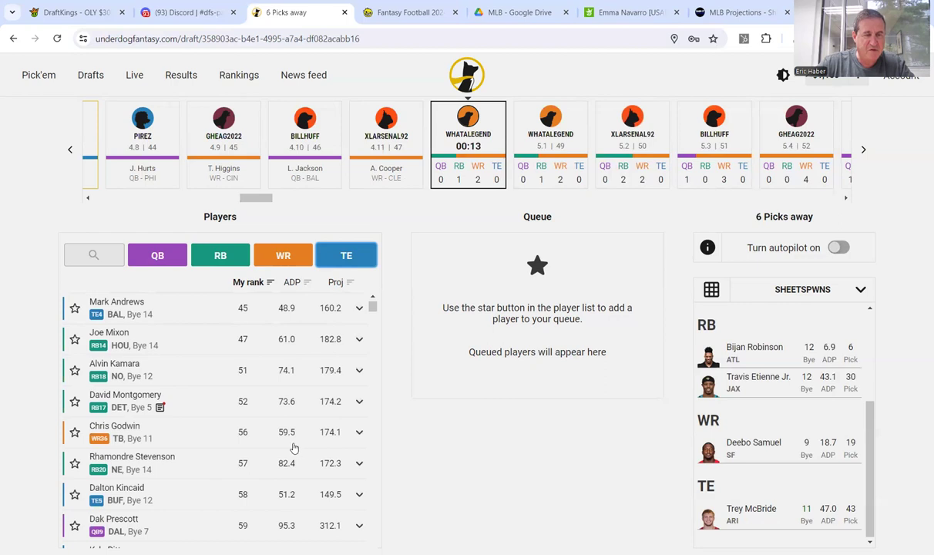
scroll(294, 446, "down", 1)
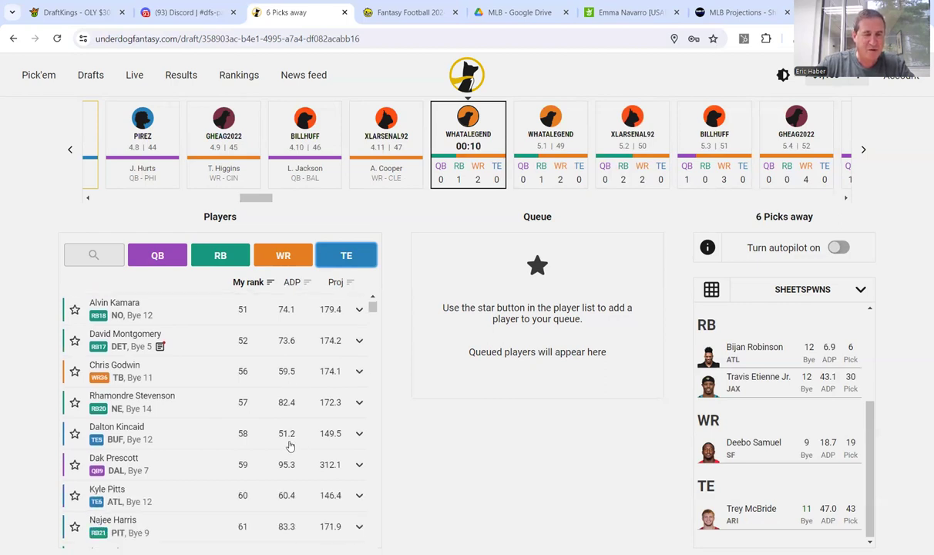
scroll(290, 445, "up", 2)
left_click(283, 256)
scroll(270, 296, "up", 1)
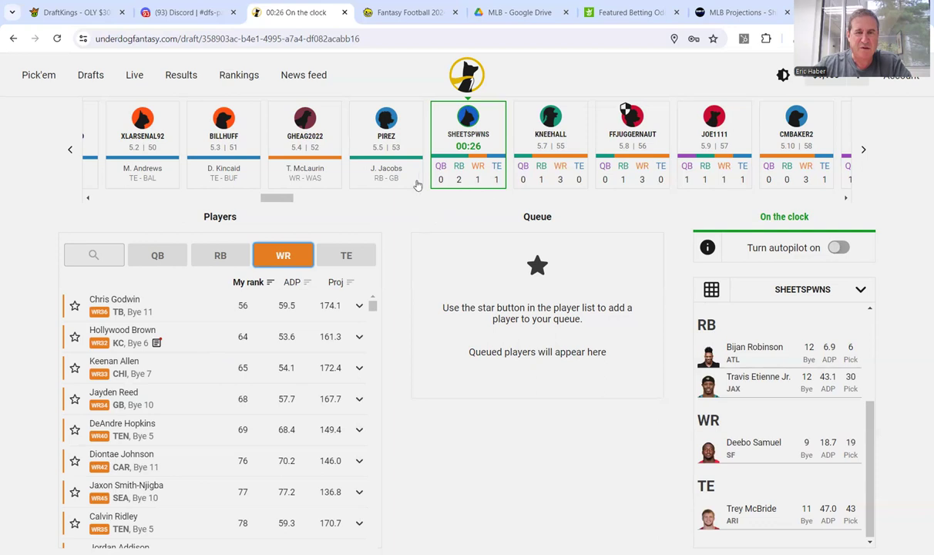
Draft Chris Godwin from the WR list at pick 54.
left_click(118, 305)
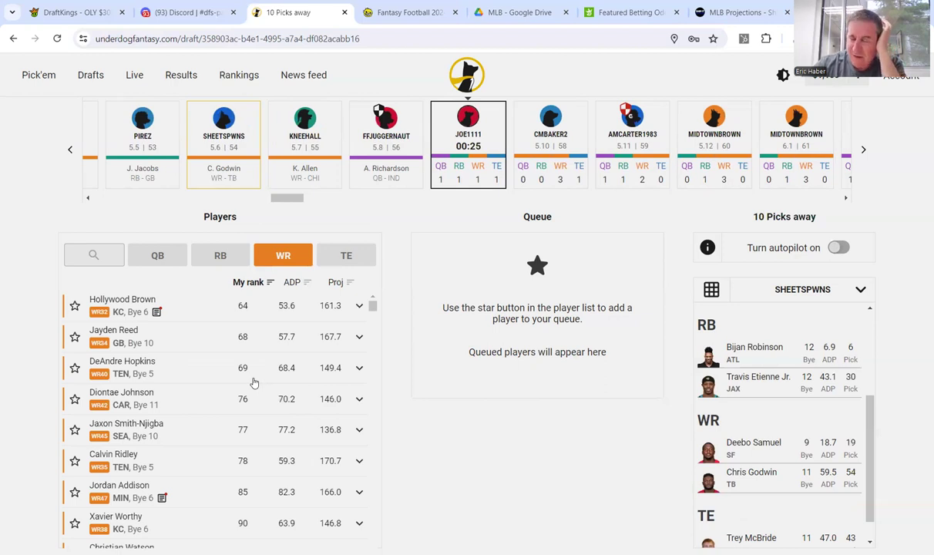
Open the magnifier search to list available players from every position.
left_click(93, 258)
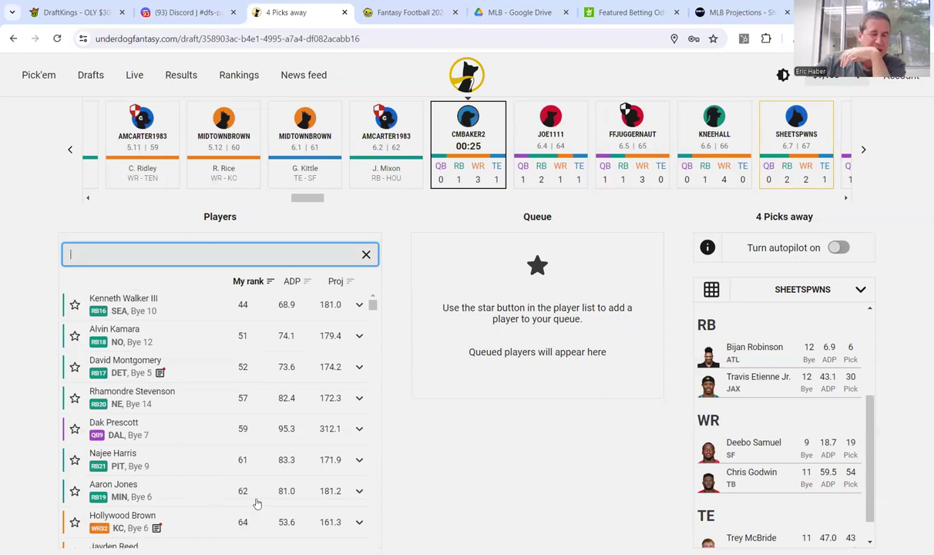
Scroll through the all-position search results to scan the available players.
scroll(244, 478, "down", 2)
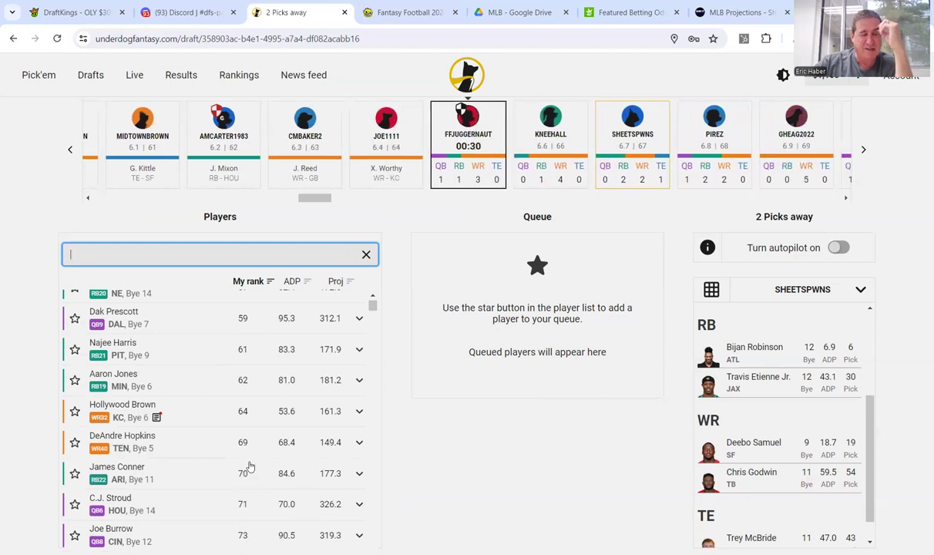
scroll(245, 444, "up", 3)
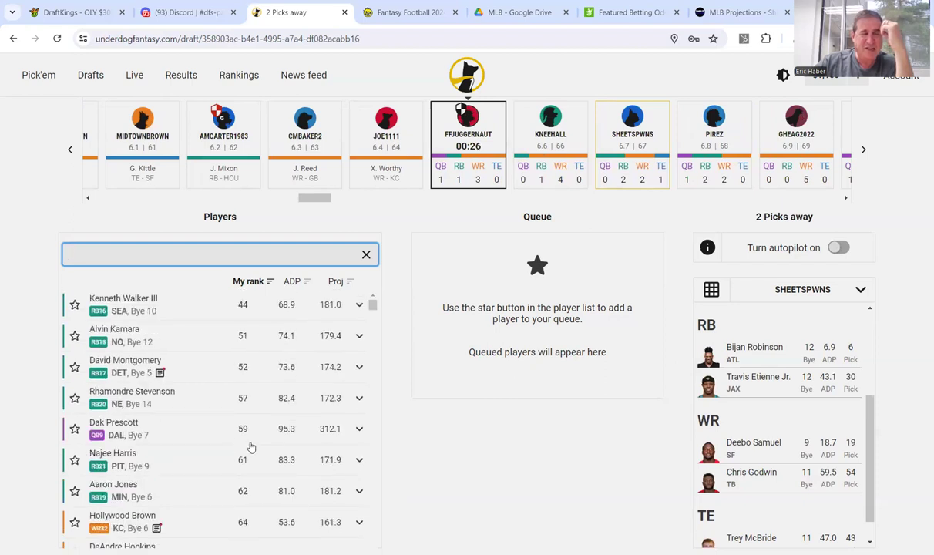
scroll(267, 452, "down", 3)
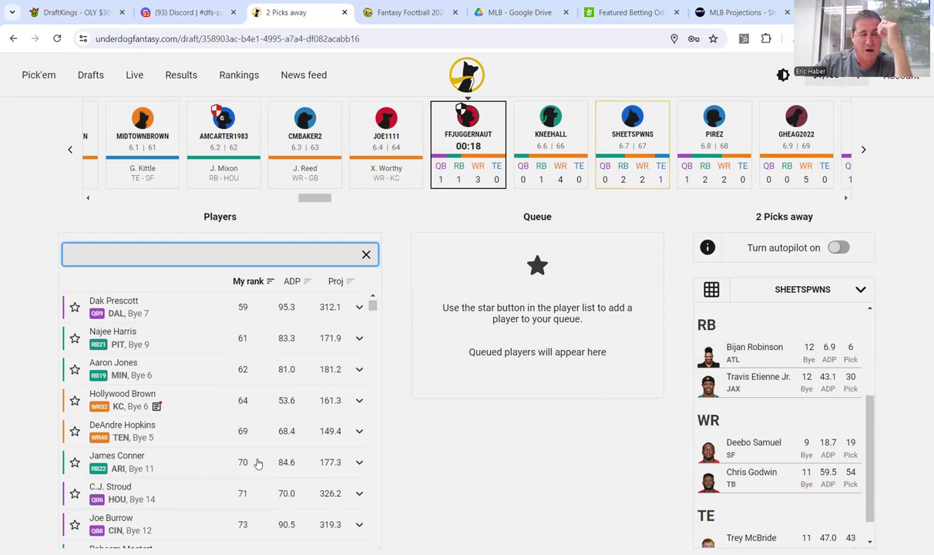
scroll(245, 435, "up", 2)
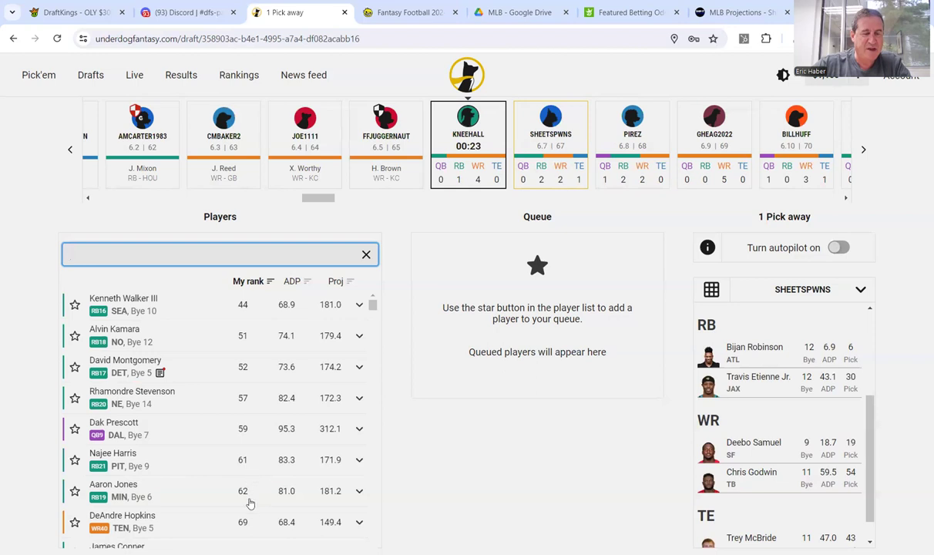
scroll(250, 492, "down", 1)
scroll(250, 501, "down", 2)
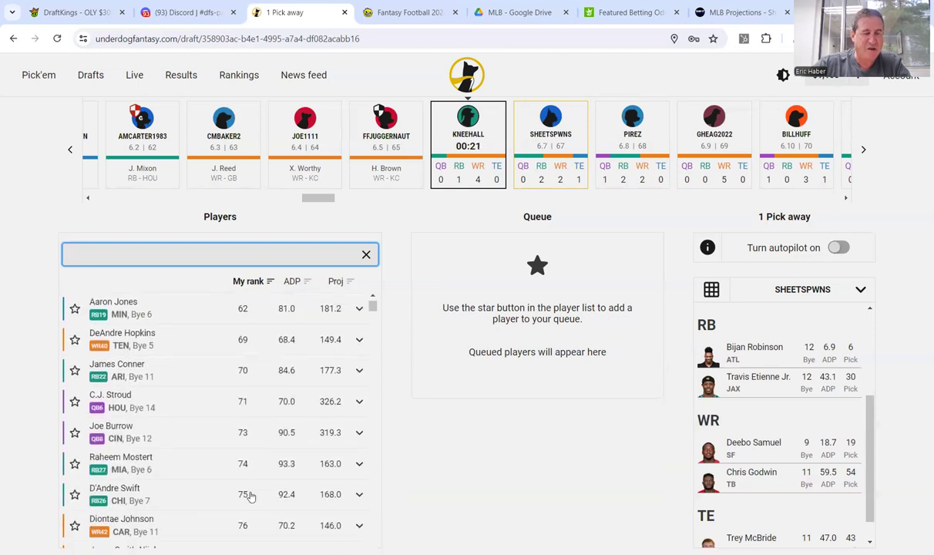
scroll(243, 487, "up", 3)
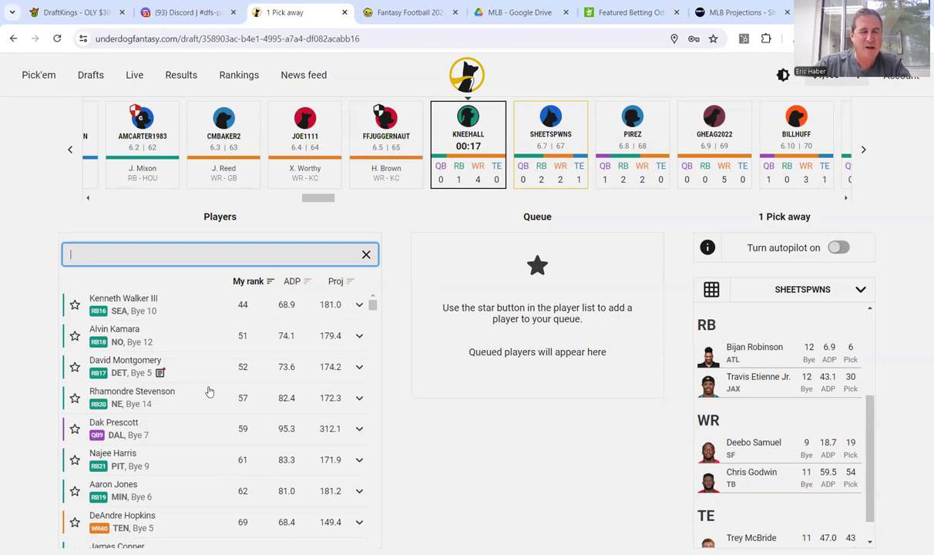
scroll(218, 410, "down", 1)
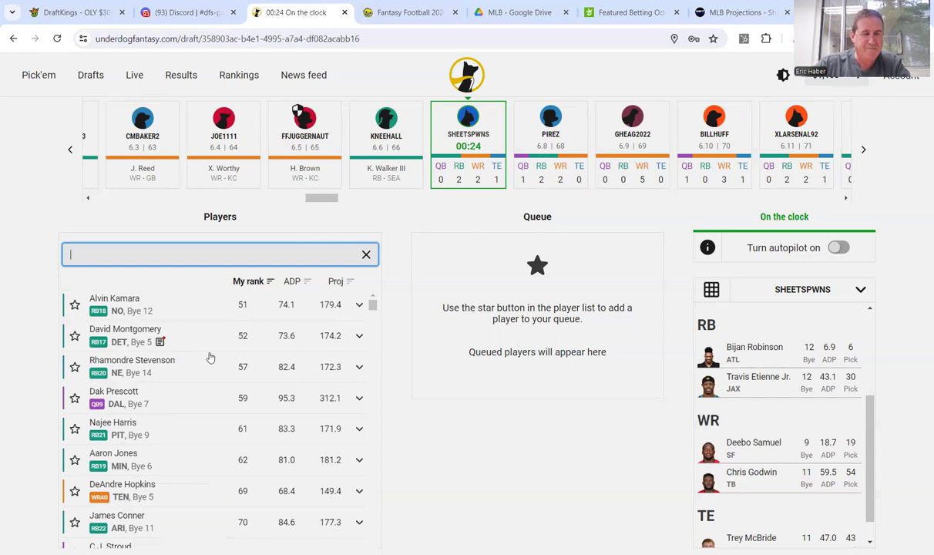
scroll(263, 399, "down", 2)
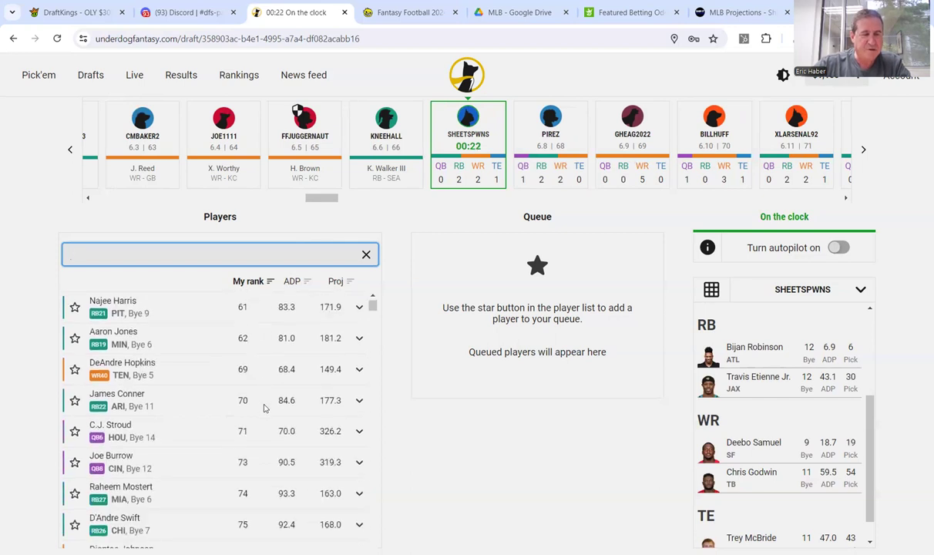
scroll(259, 403, "up", 2)
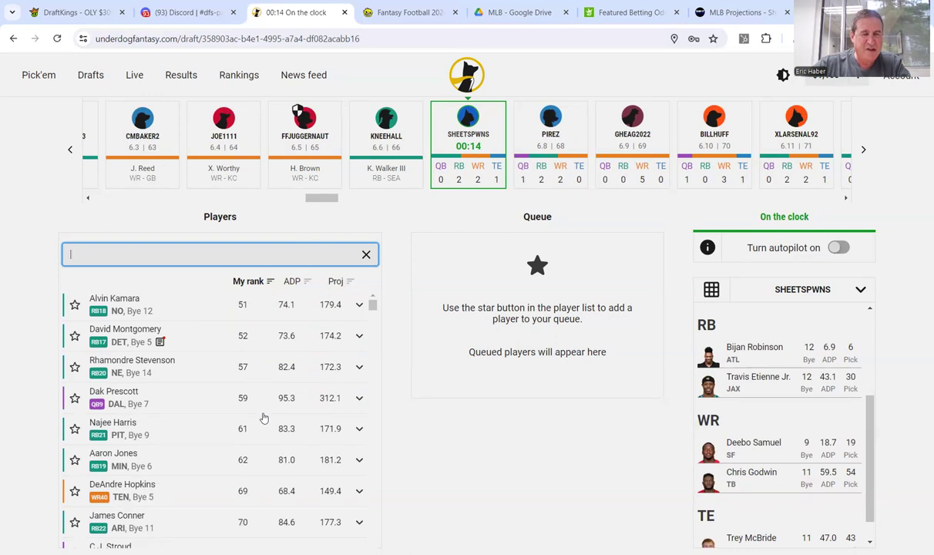
scroll(263, 417, "down", 2)
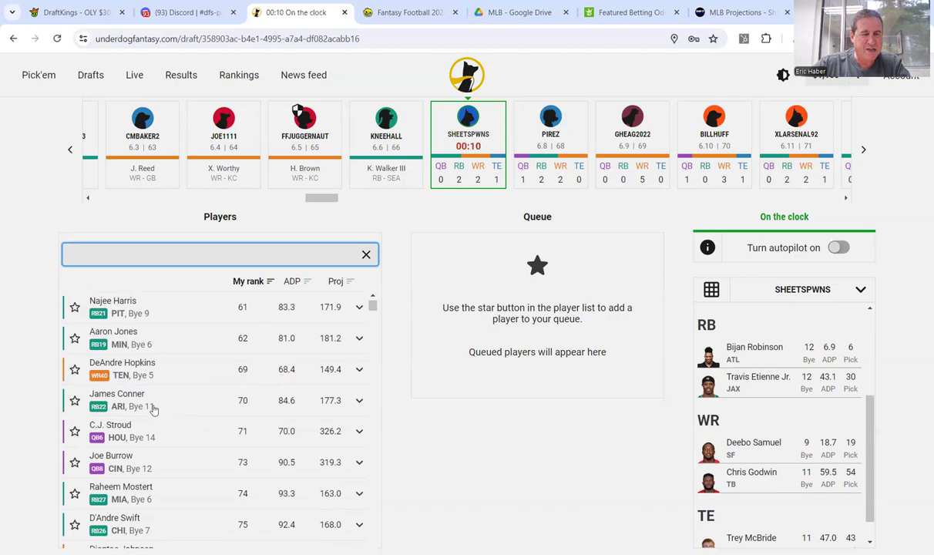
Close the search, add running backs, and view James Conner's and Jordan Addison's details.
key("Escape")
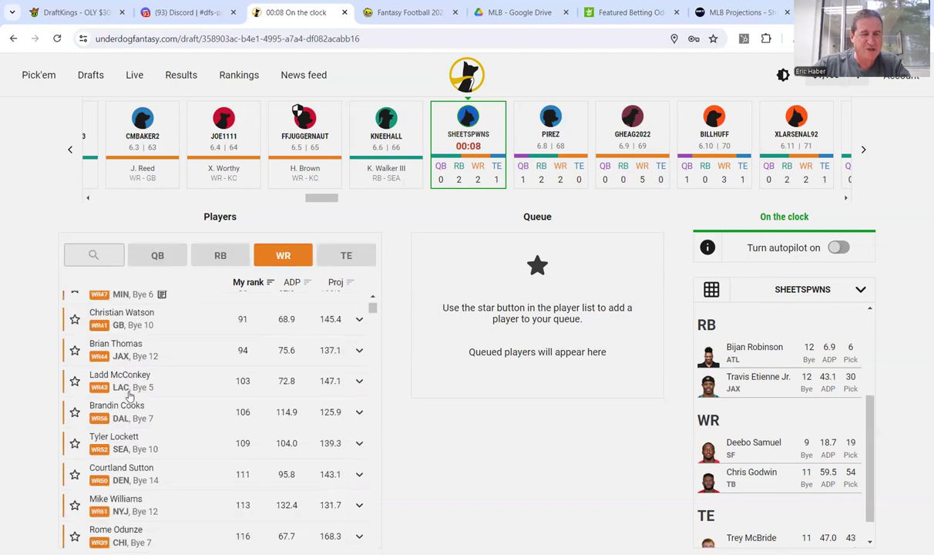
scroll(134, 372, "up", 2)
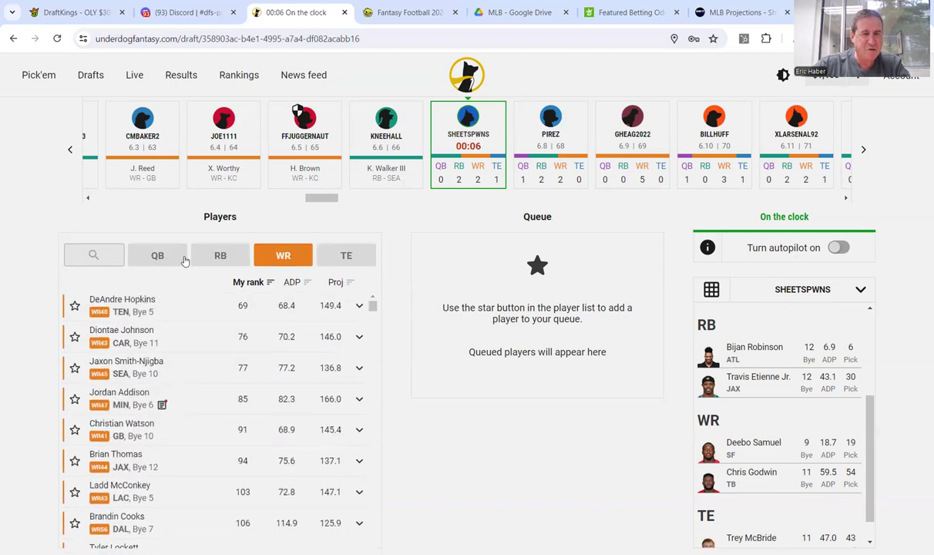
left_click(206, 248)
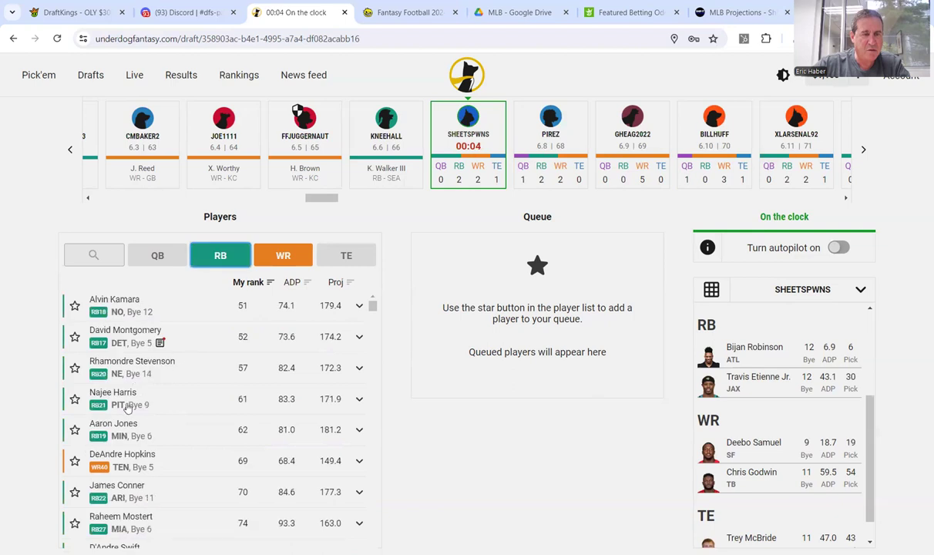
left_click(151, 491)
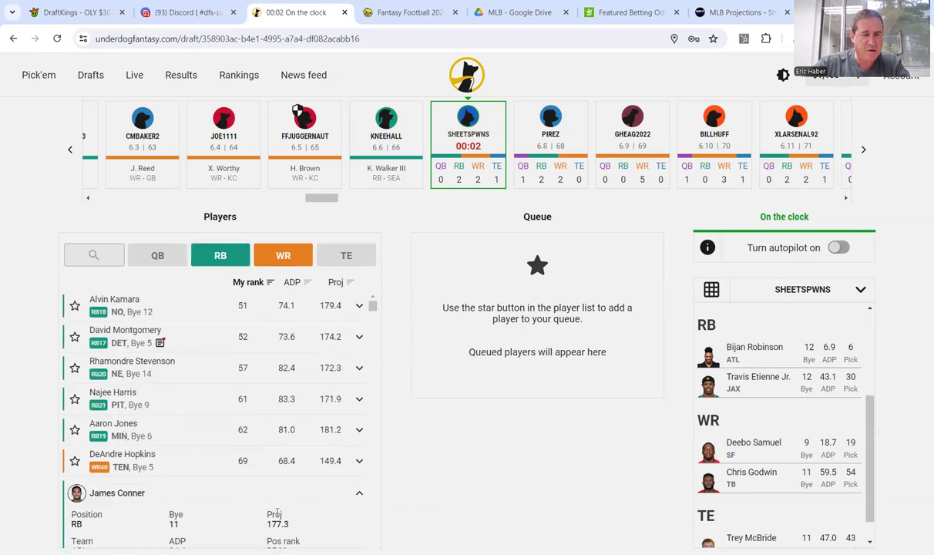
scroll(285, 512, "down", 3)
left_click(303, 435)
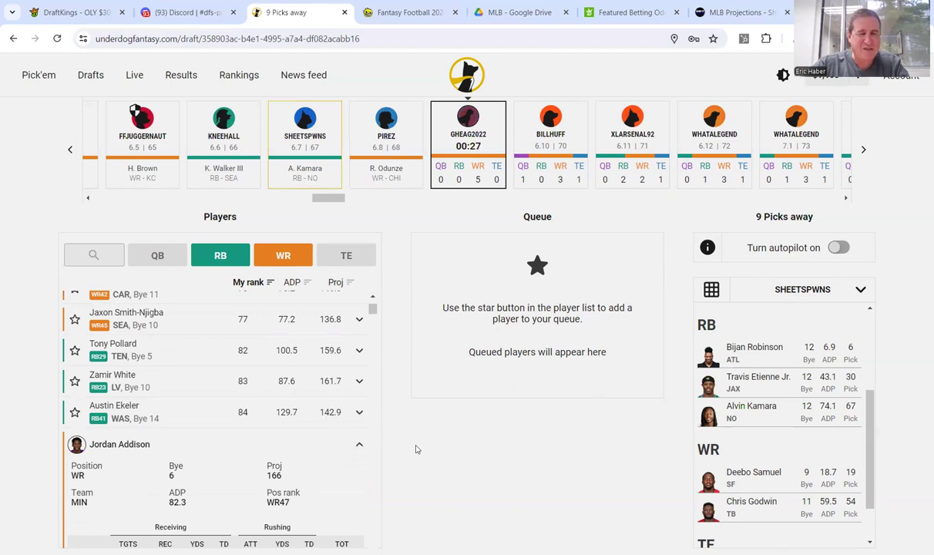
Collapse Jordan Addison's card, then open and close an empty player search.
left_click(359, 447)
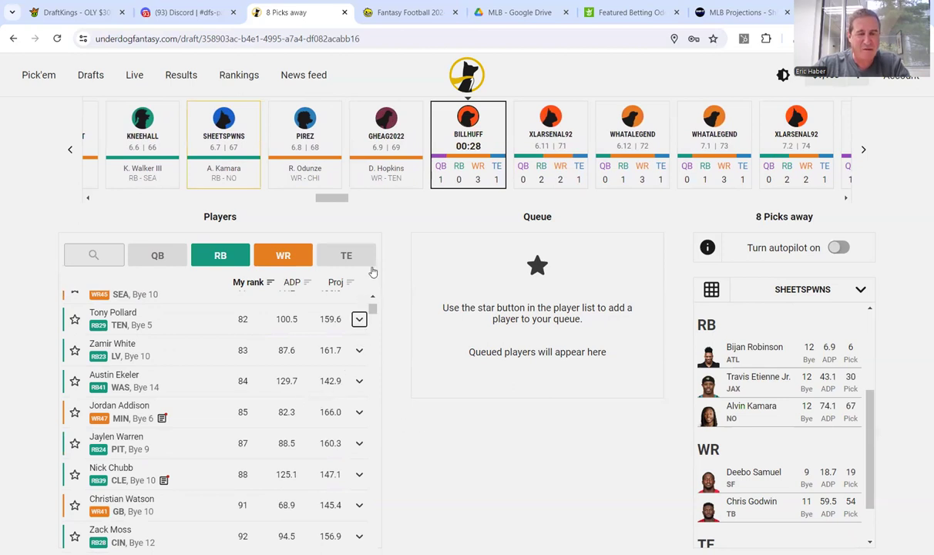
left_click_drag(372, 309, 378, 273)
left_click(92, 254)
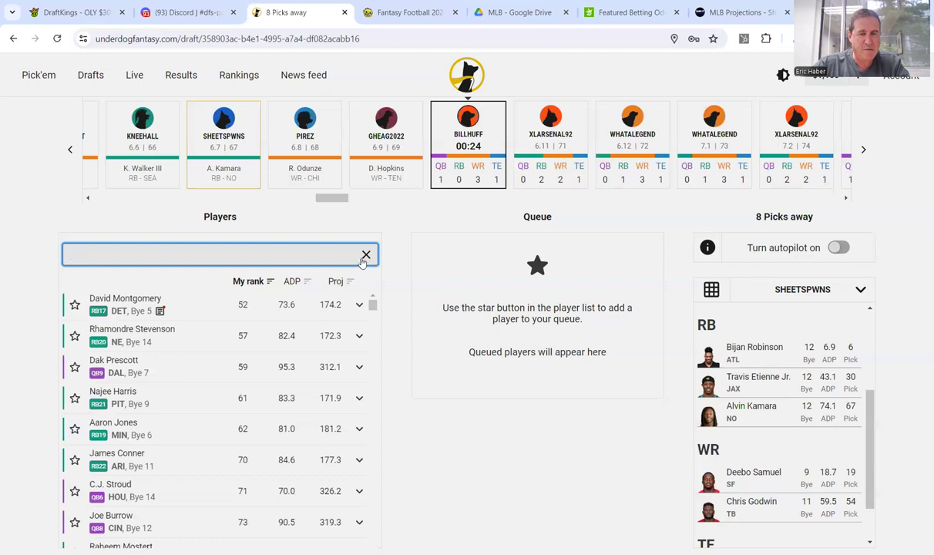
left_click(366, 255)
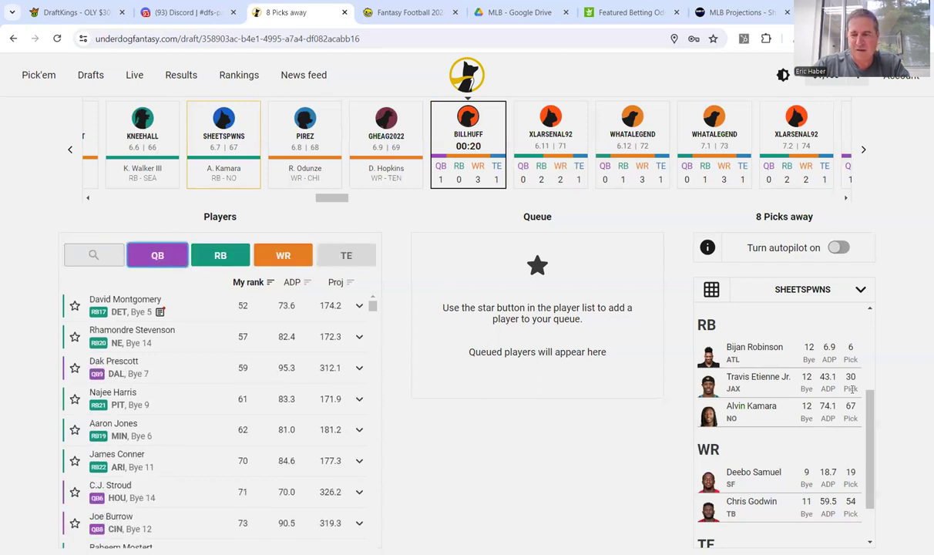
scroll(855, 397, "up", 2)
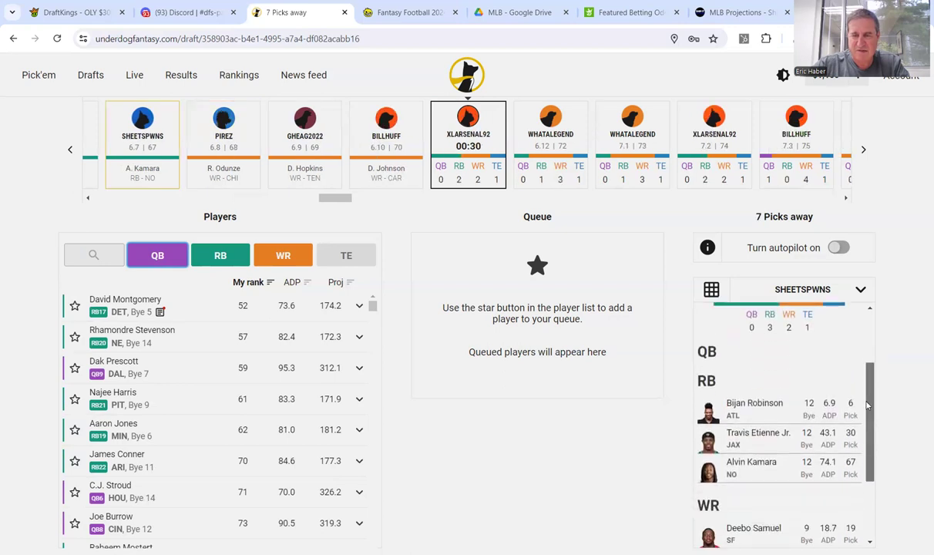
scroll(866, 416, "down", 2)
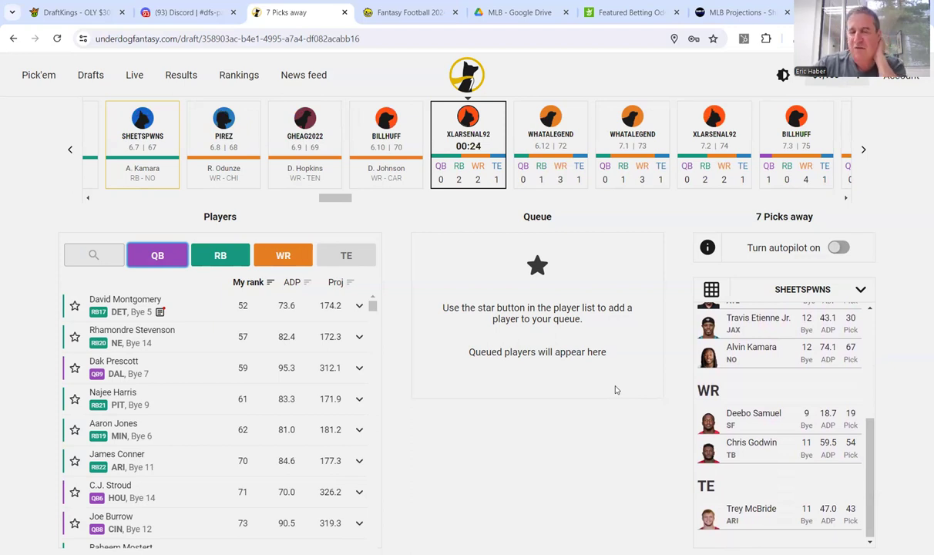
Remove quarterbacks from the player list and scroll through the remaining players.
left_click(163, 258)
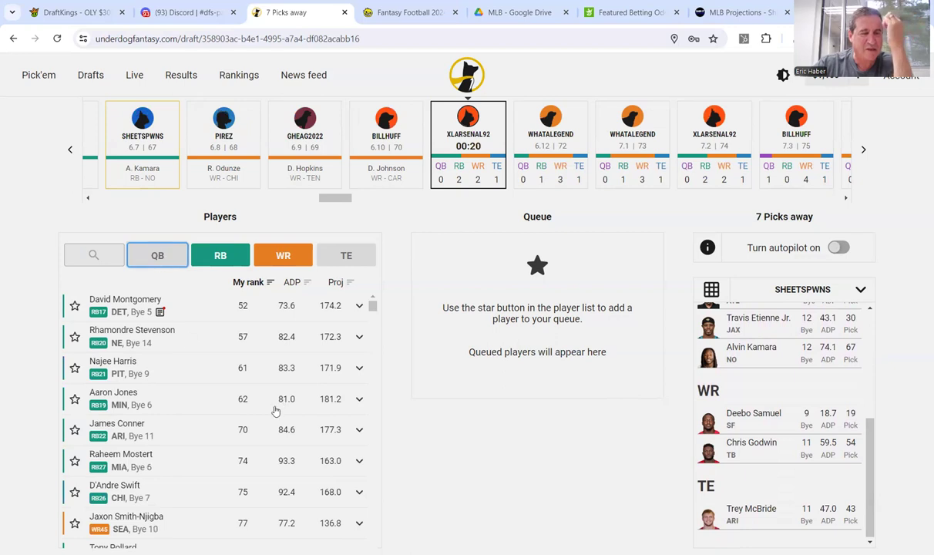
scroll(259, 447, "down", 2)
scroll(260, 452, "down", 3)
scroll(262, 455, "down", 5)
scroll(264, 455, "down", 2)
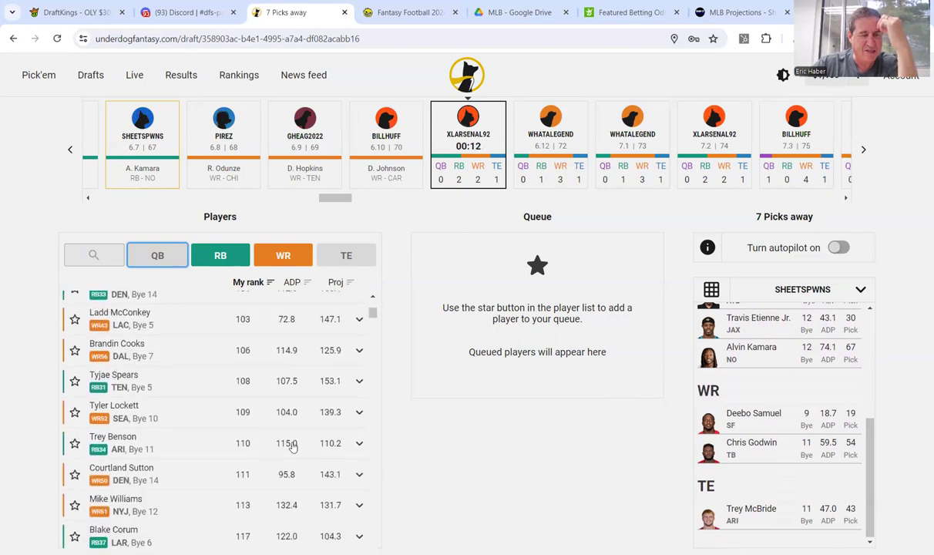
scroll(277, 455, "down", 1)
scroll(278, 455, "down", 5)
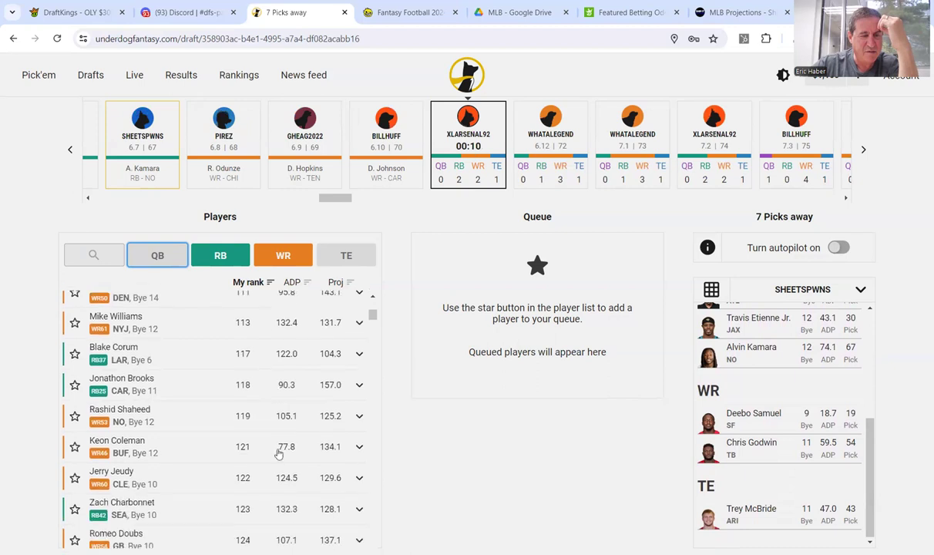
scroll(279, 453, "down", 1)
scroll(280, 451, "down", 1)
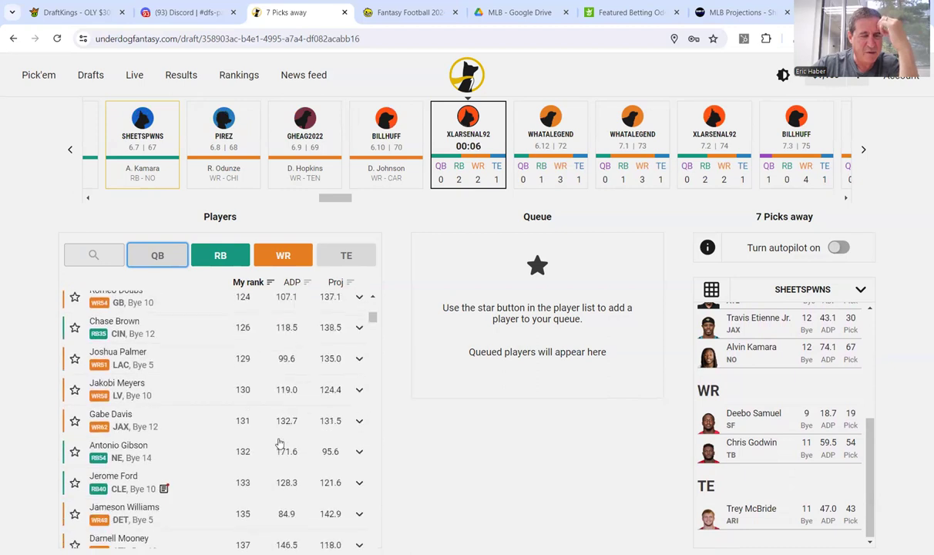
scroll(281, 431, "up", 15)
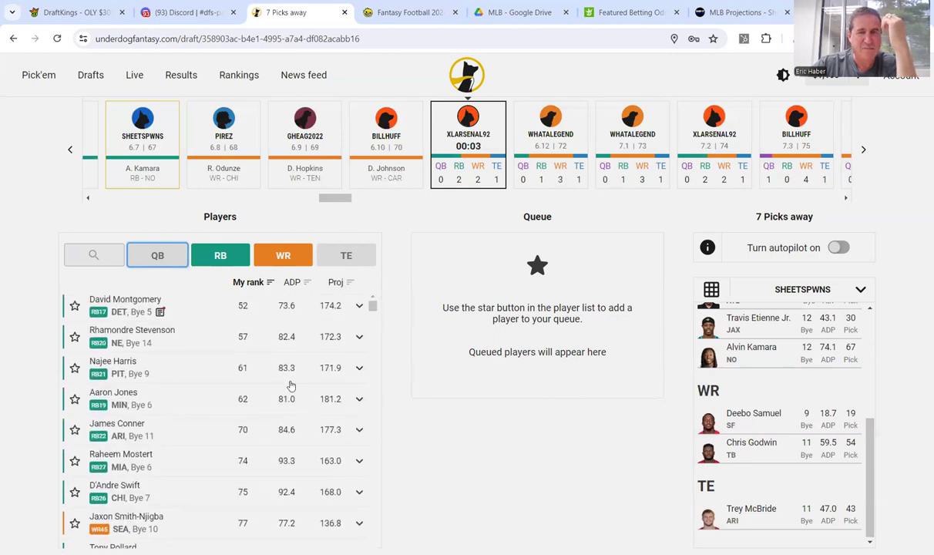
Search 'kyler' in the player pool, clear it, and review the SHEETSPWNS roster.
left_click(96, 254)
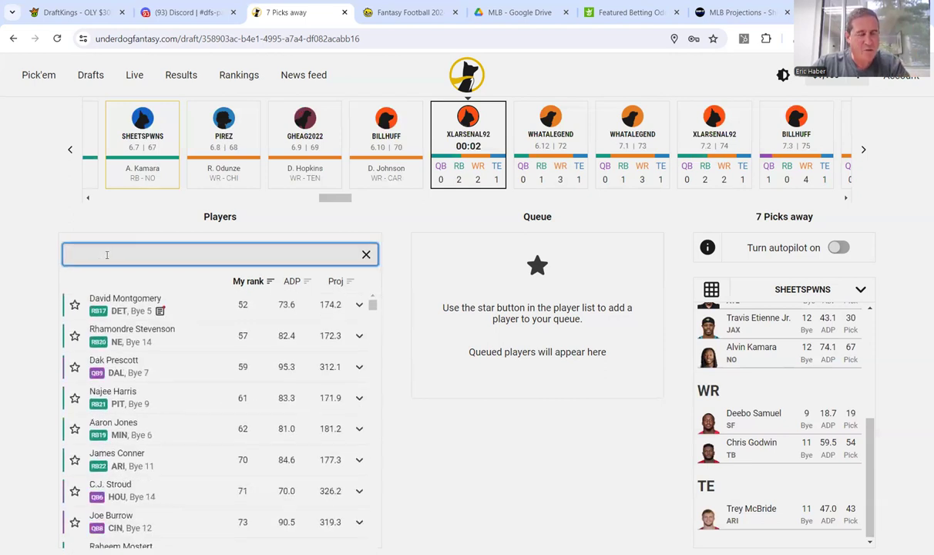
type("kyle")
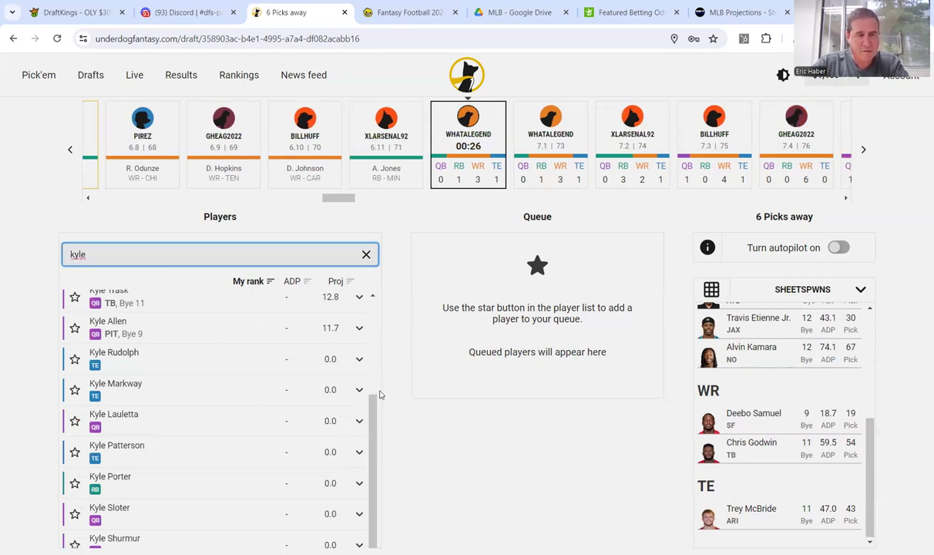
type("r")
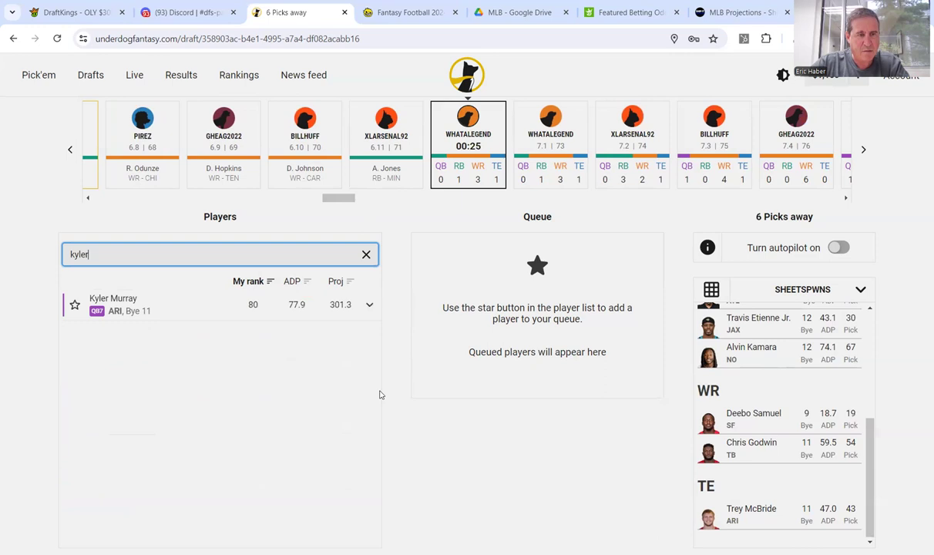
left_click(367, 255)
scroll(763, 405, "up", 3)
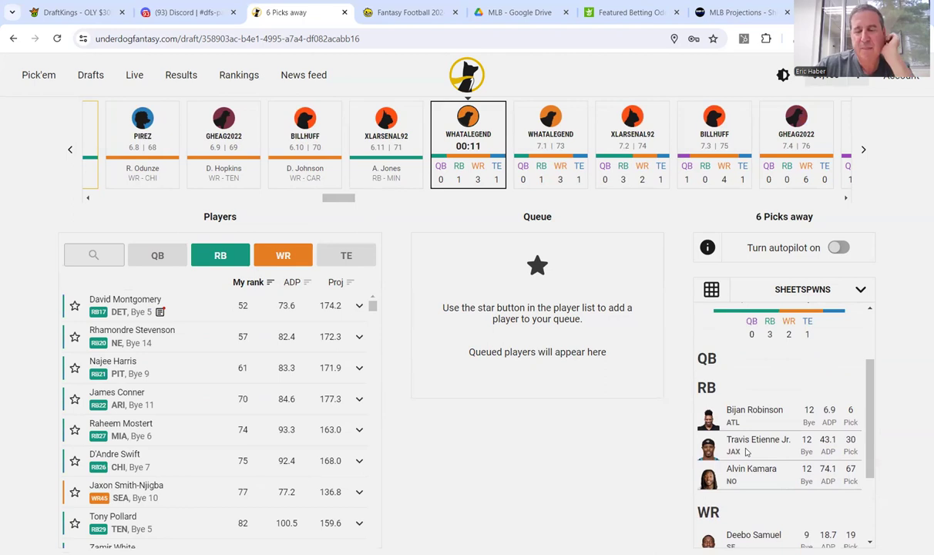
scroll(765, 472, "down", 2)
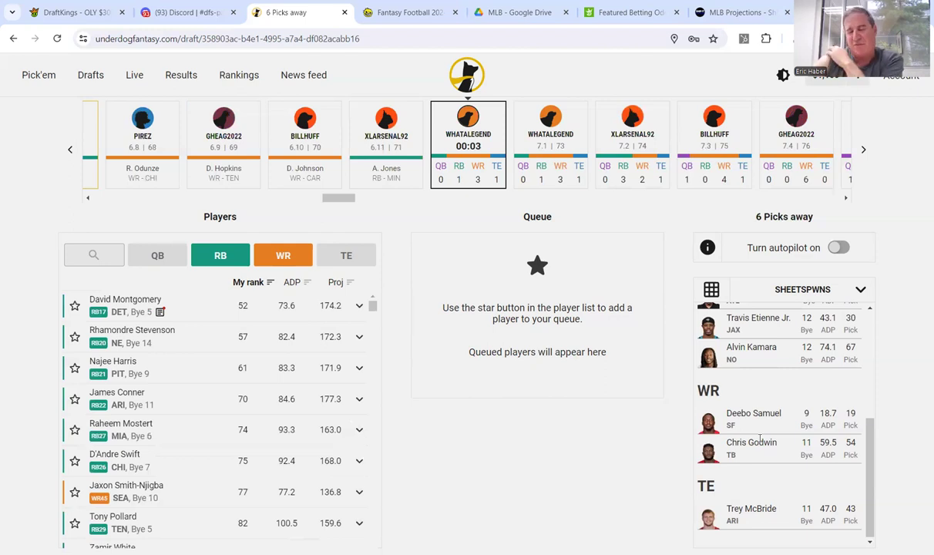
scroll(801, 437, "up", 2)
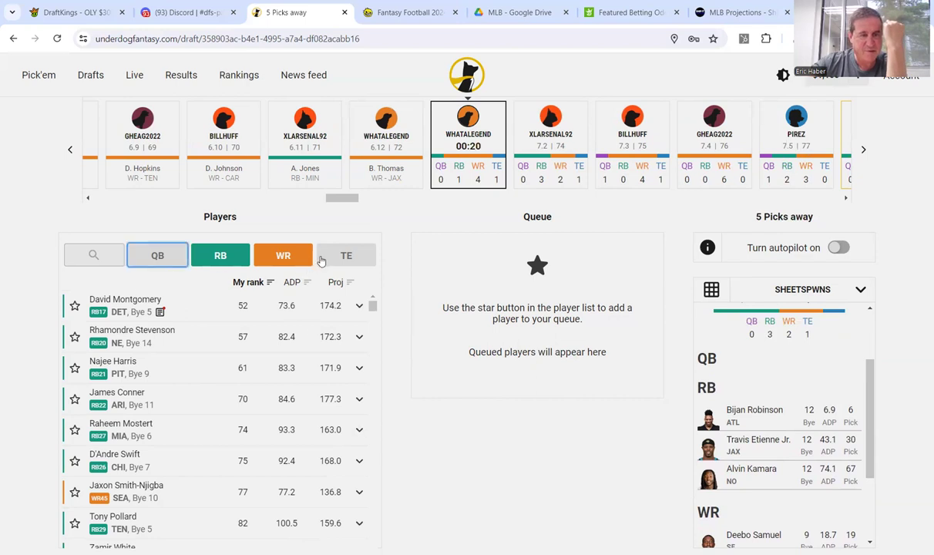
Add quarterbacks and tight ends to the list, then draft Jaxon Smith-Njigba at pick 78.
left_click(158, 258)
left_click(320, 248)
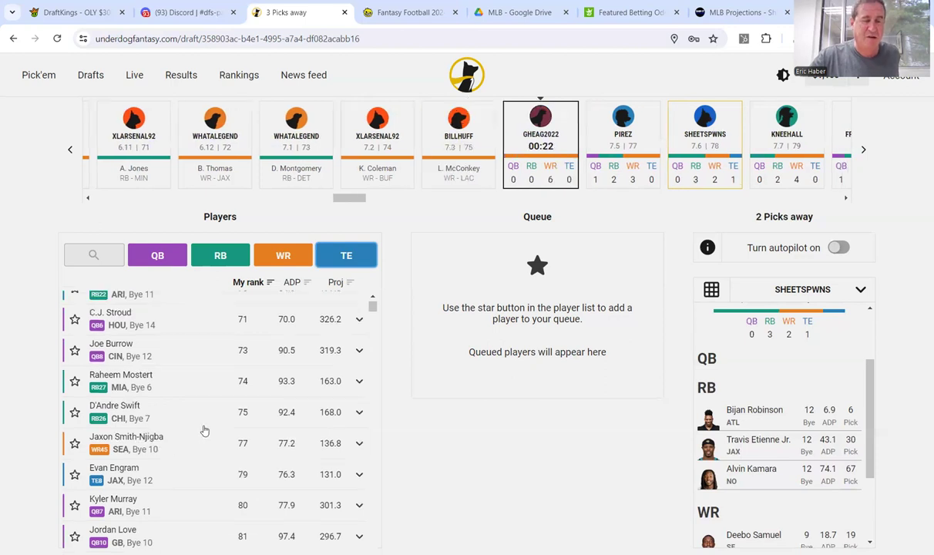
scroll(205, 433, "up", 2)
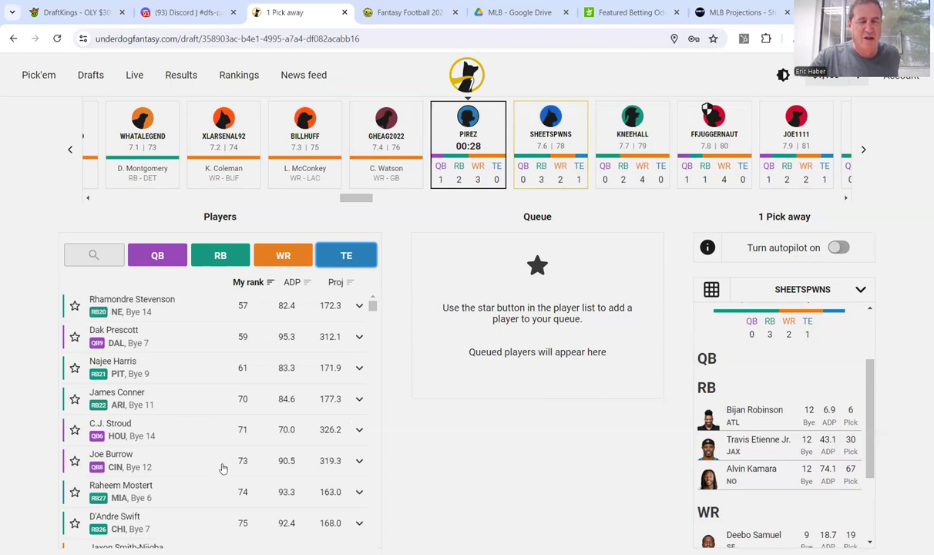
scroll(224, 469, "down", 3)
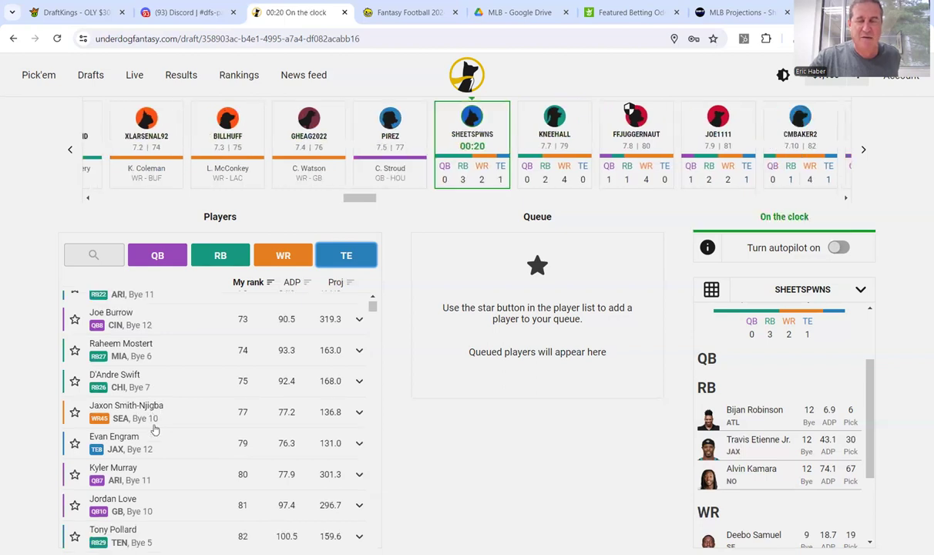
scroll(185, 396, "up", 2)
scroll(177, 400, "down", 2)
left_click(148, 397)
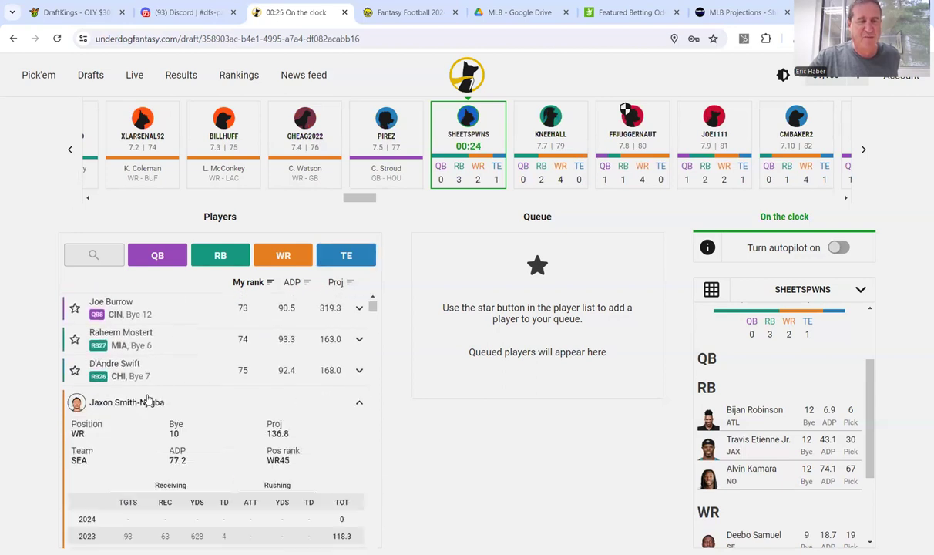
scroll(255, 427, "down", 3)
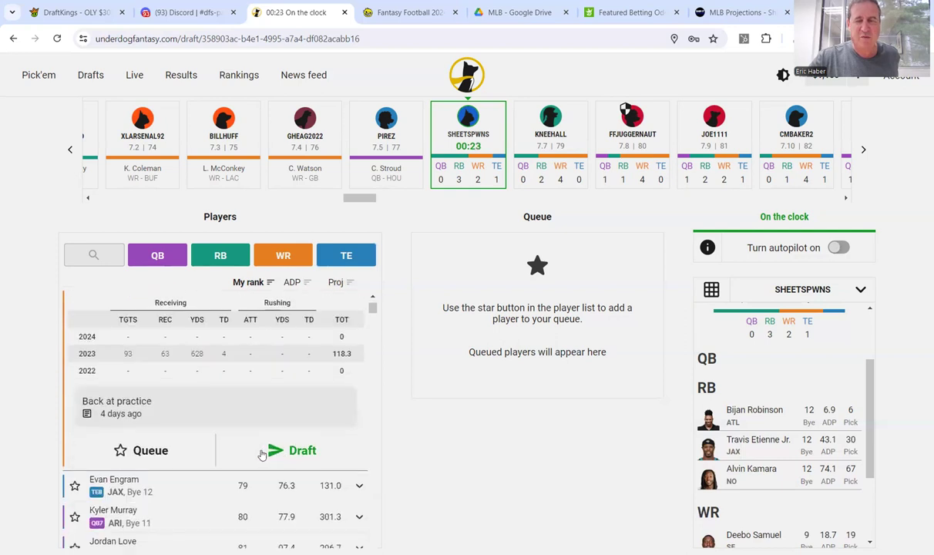
left_click(277, 453)
Filter to quarterbacks only and review Kyler Murray's stats, then collapse his row.
left_click_drag(867, 385, 861, 439)
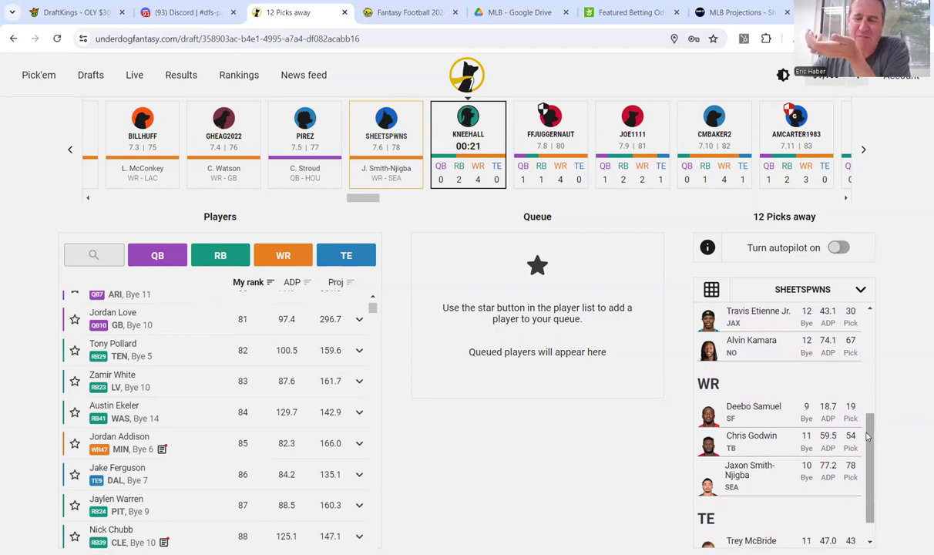
left_click_drag(869, 436, 886, 317)
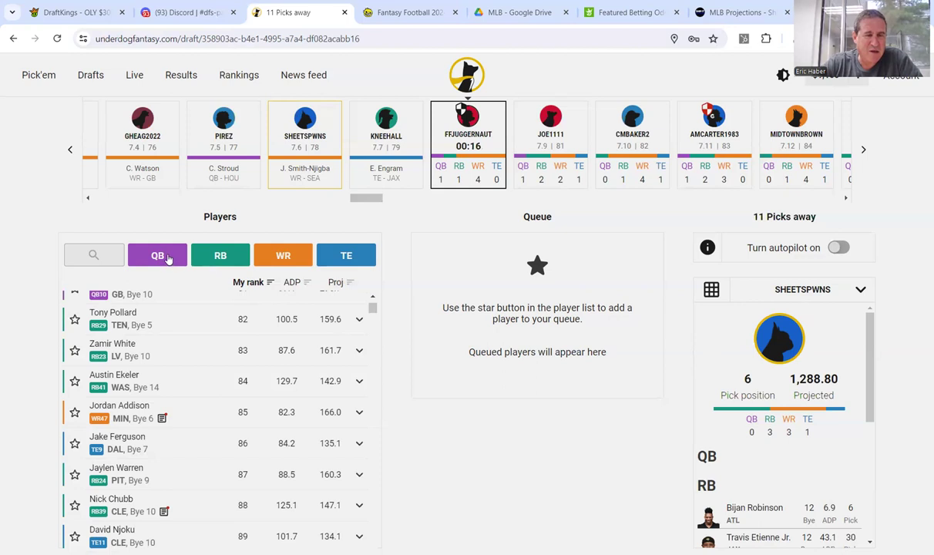
scroll(171, 322, "up", 5)
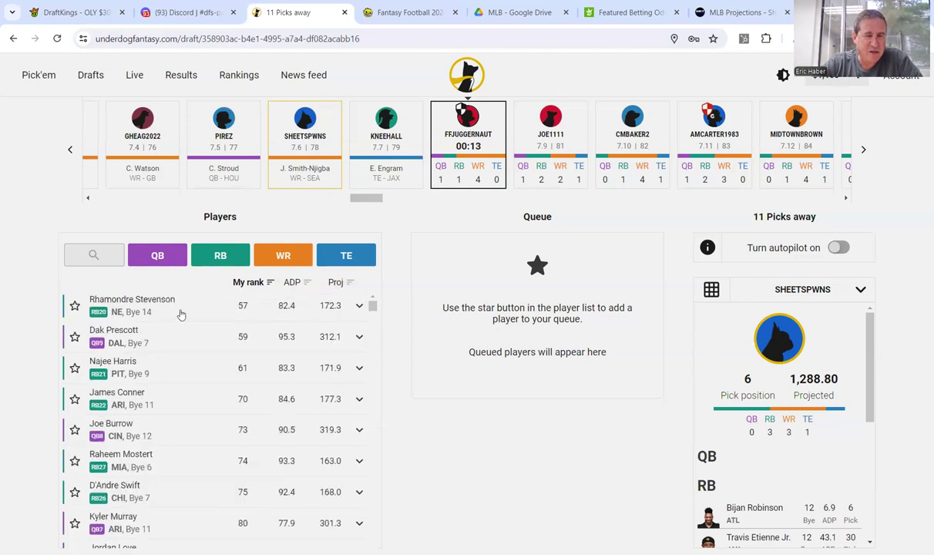
left_click(162, 254)
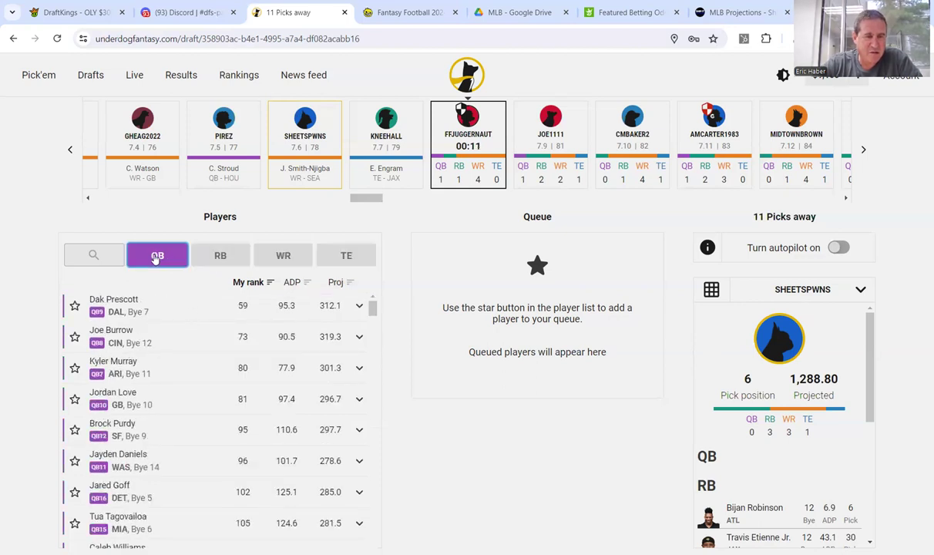
left_click(118, 362)
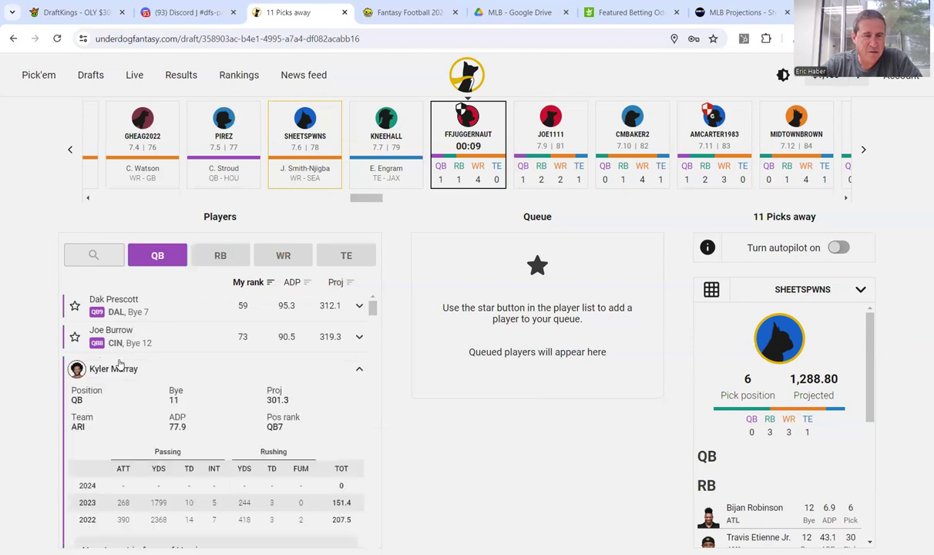
scroll(223, 404, "down", 3)
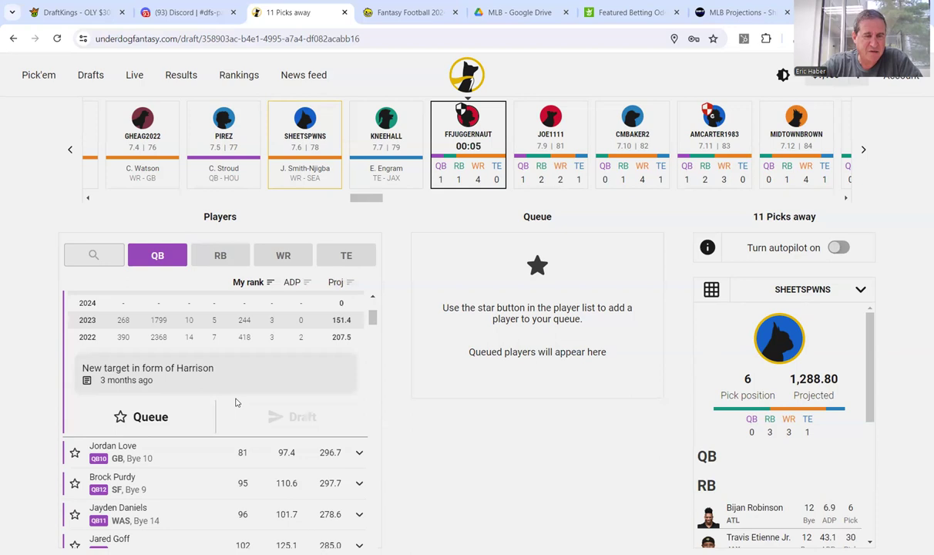
scroll(237, 402, "up", 3)
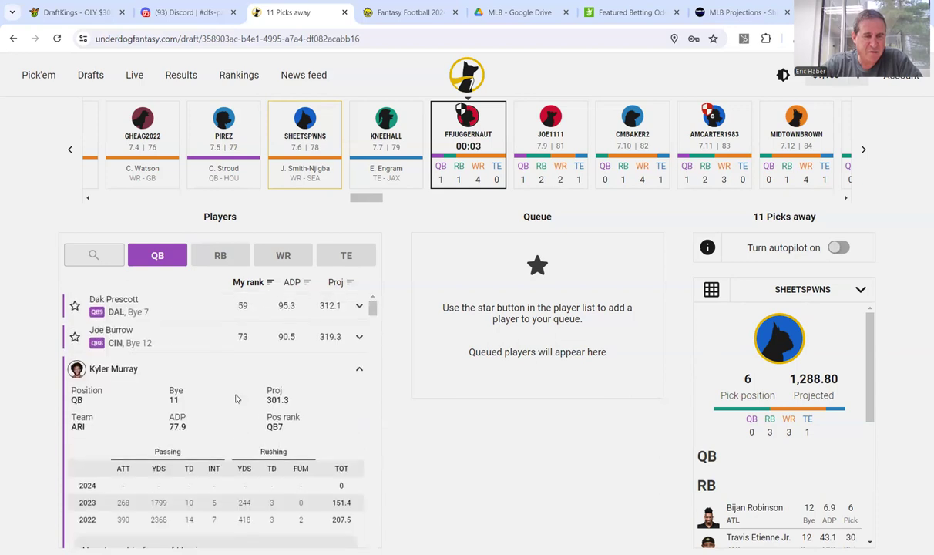
left_click(162, 388)
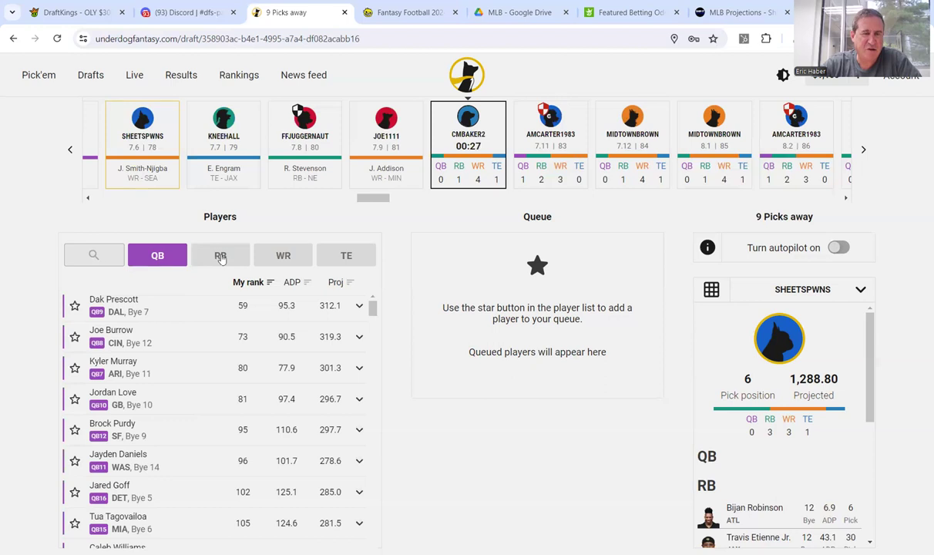
Switch the list to wide receivers and search the player pool for 'harr'.
left_click(300, 256)
left_click(158, 255)
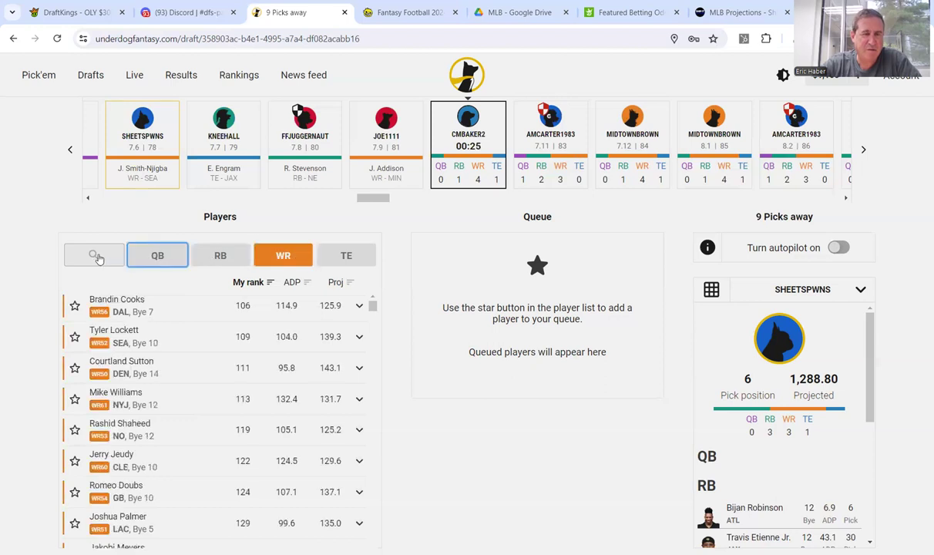
left_click(95, 254)
type("harr")
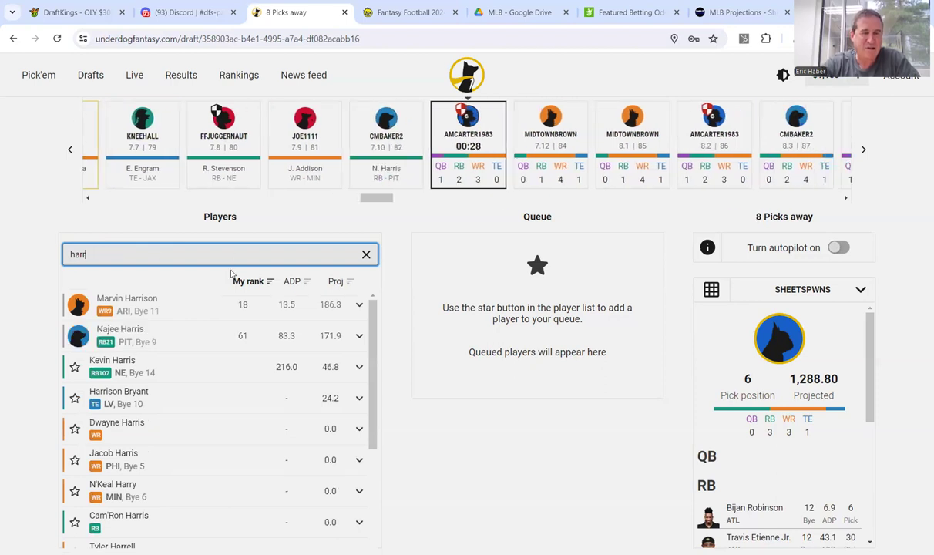
left_click(367, 257)
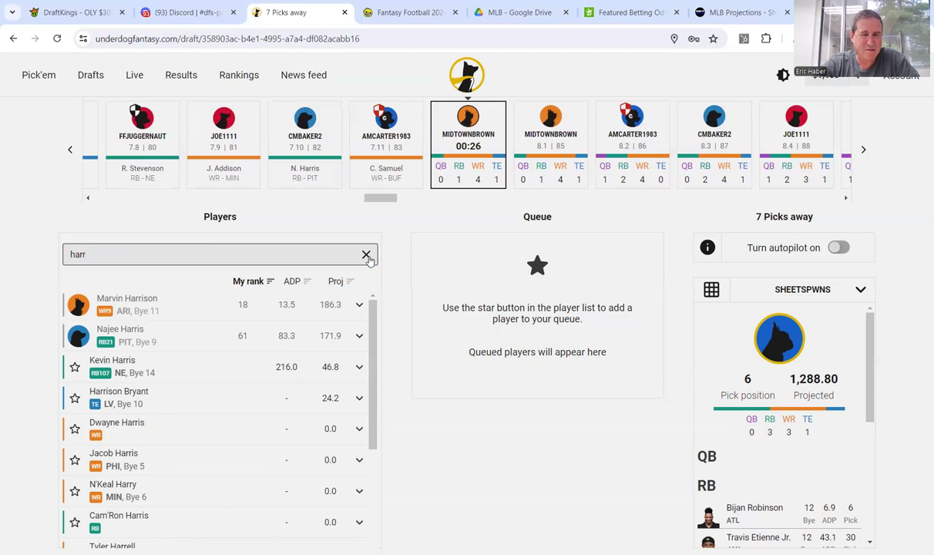
left_click(366, 255)
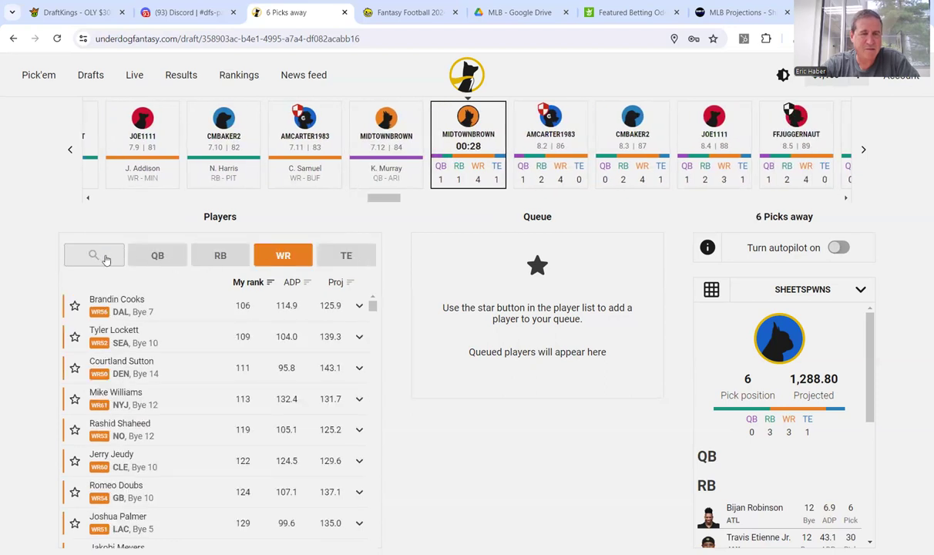
left_click(168, 253)
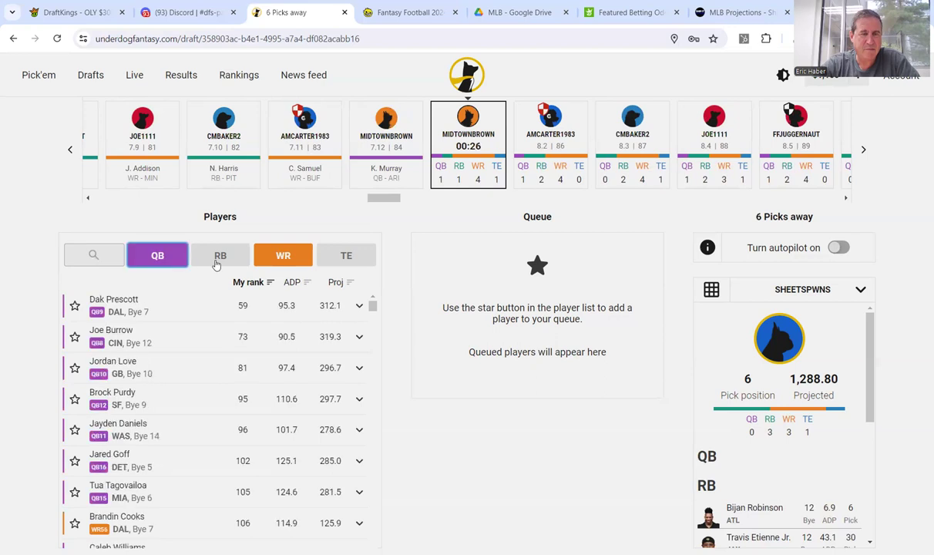
left_click(218, 259)
left_click(348, 264)
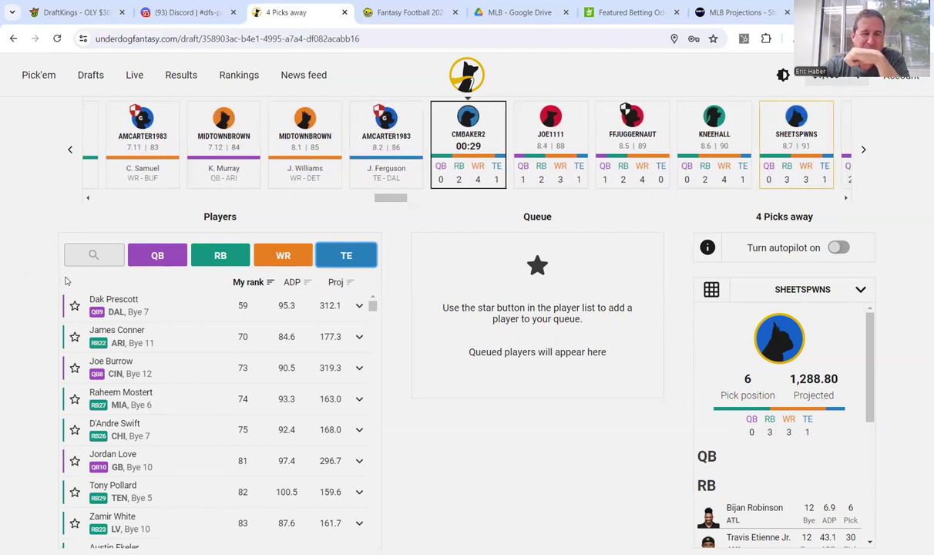
left_click(206, 260)
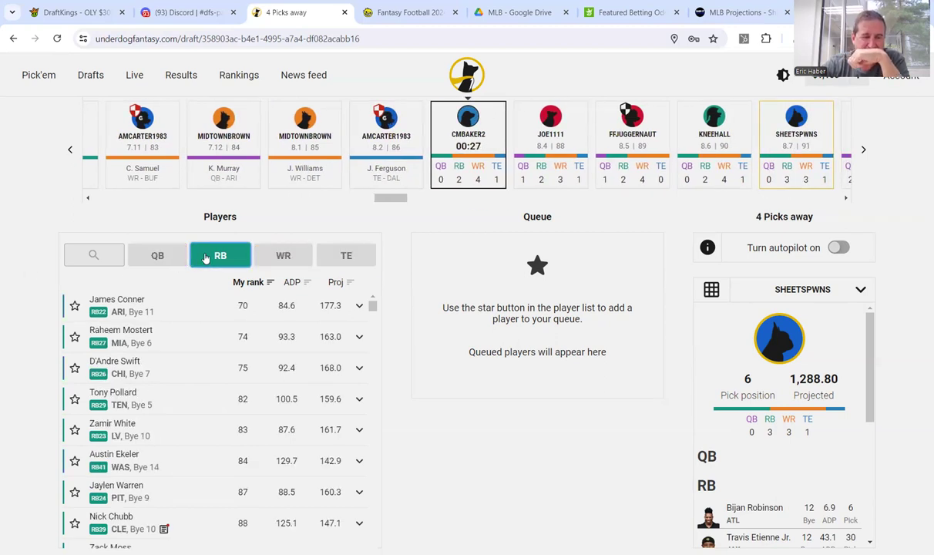
left_click(157, 257)
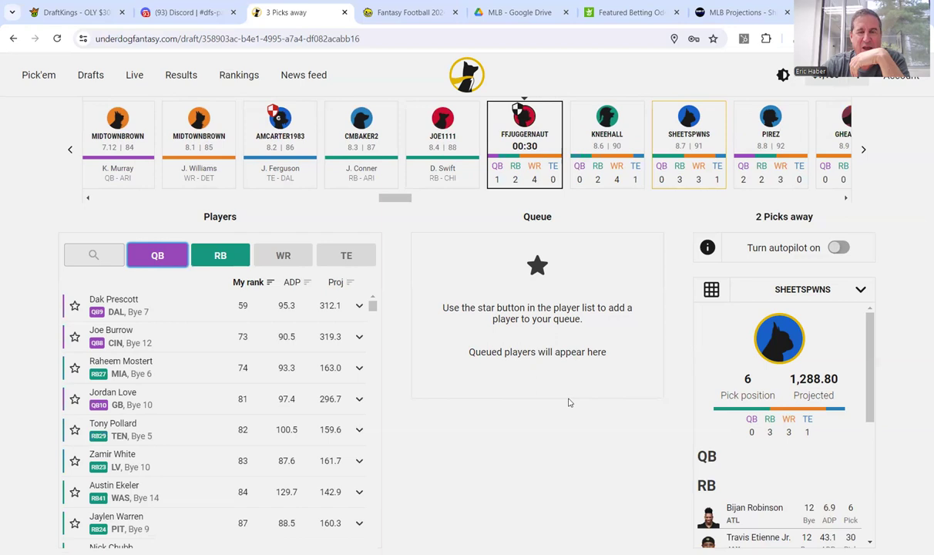
left_click(219, 255)
left_click(220, 260)
left_click(220, 260)
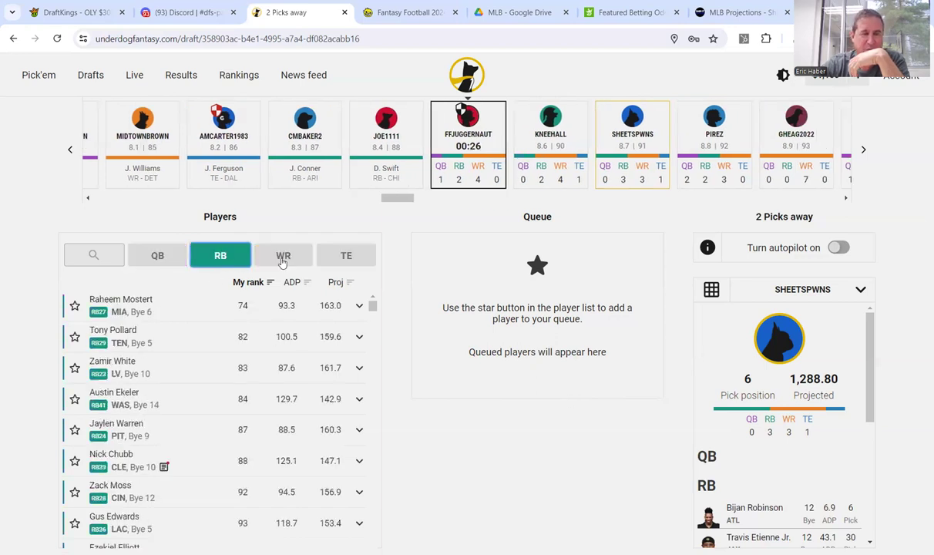
left_click(283, 255)
left_click(346, 255)
left_click(151, 259)
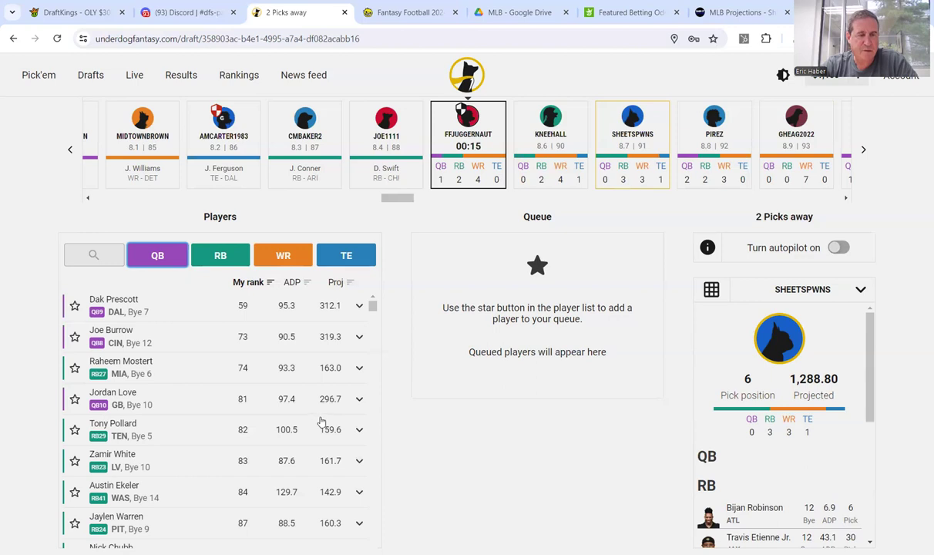
scroll(321, 420, "down", 2)
scroll(322, 427, "down", 2)
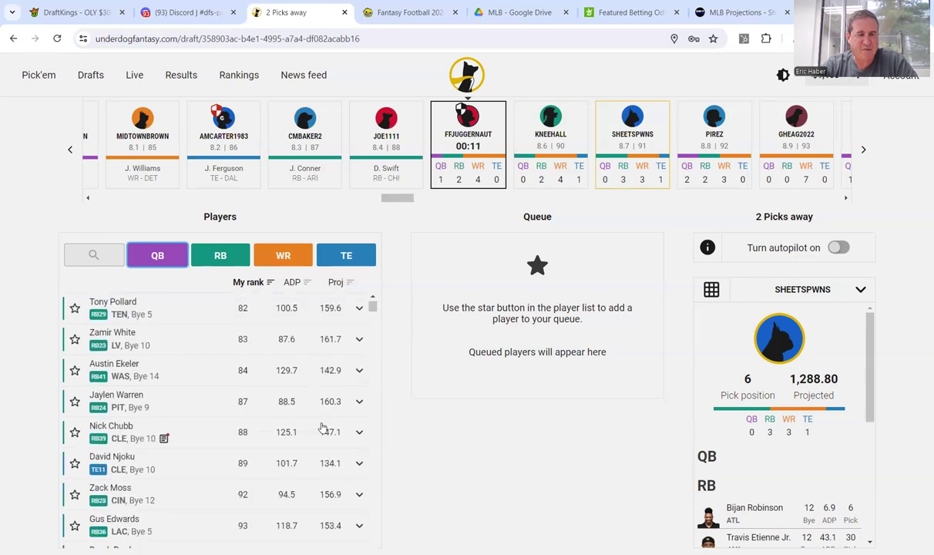
scroll(322, 427, "up", 4)
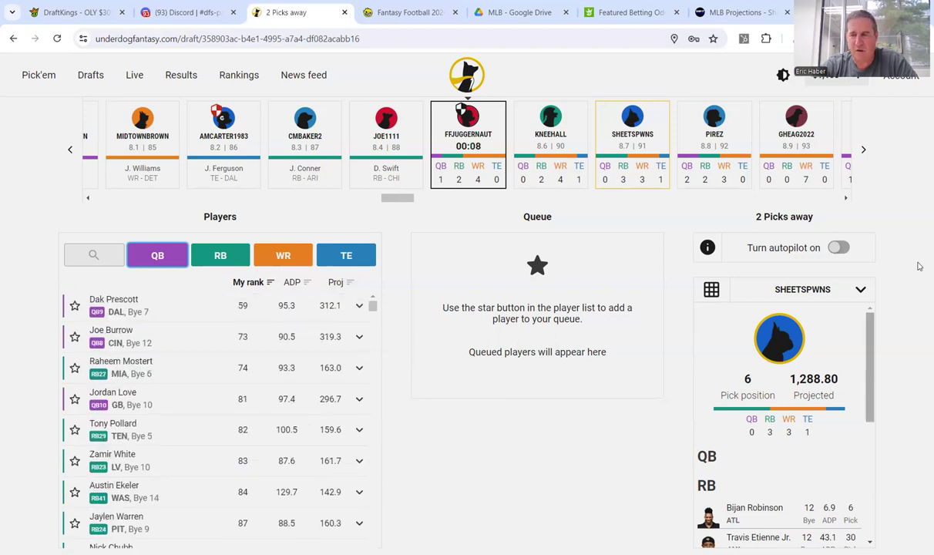
left_click_drag(871, 340, 872, 293)
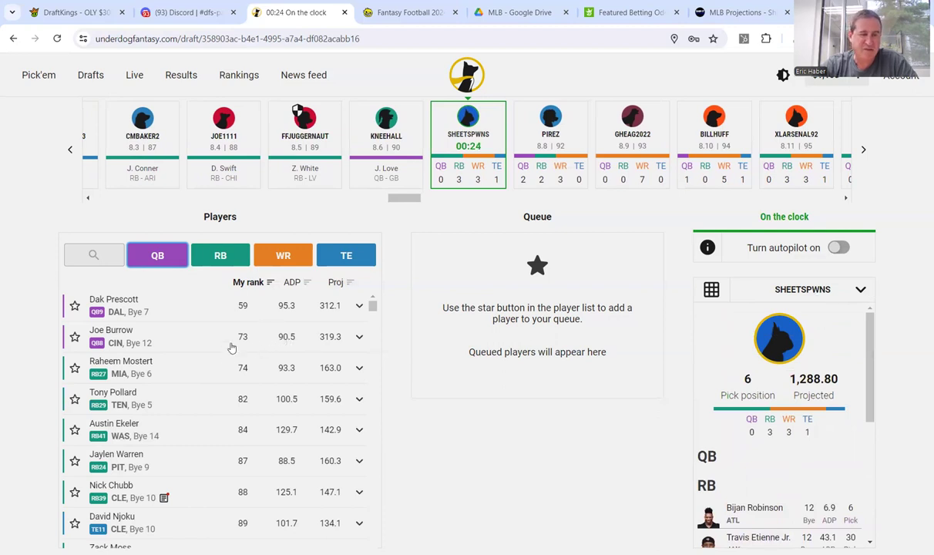
Leave only wide receivers in the list and draft Tyler Lockett at pick 91.
left_click(308, 257)
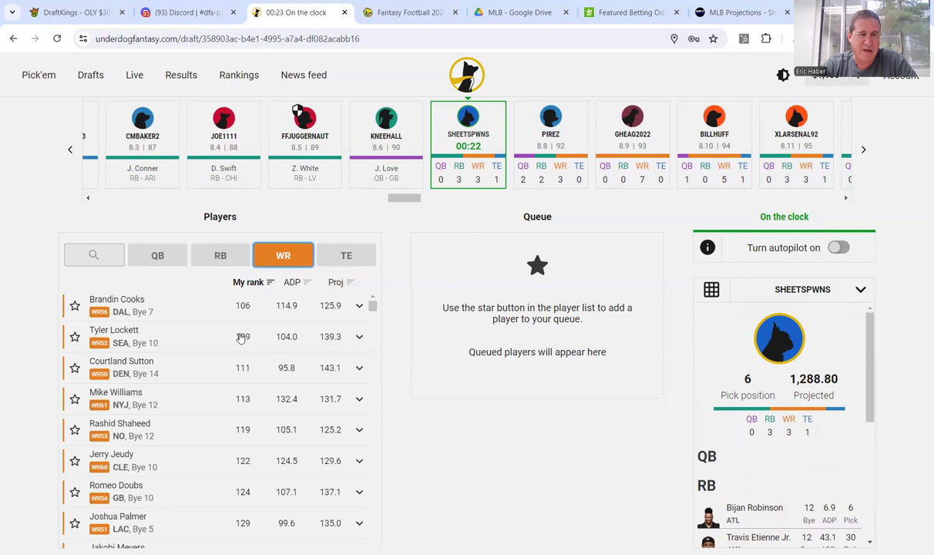
left_click(158, 255)
left_click(284, 258)
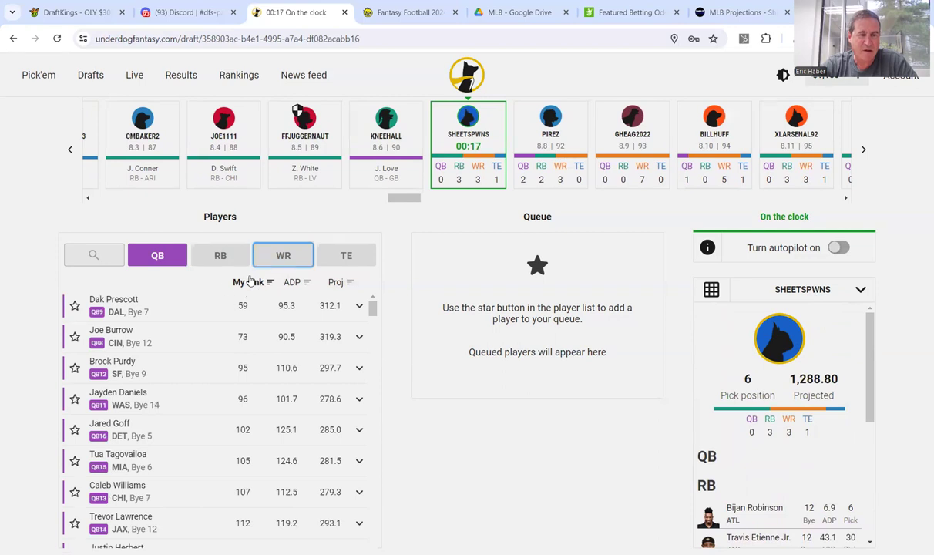
left_click(287, 262)
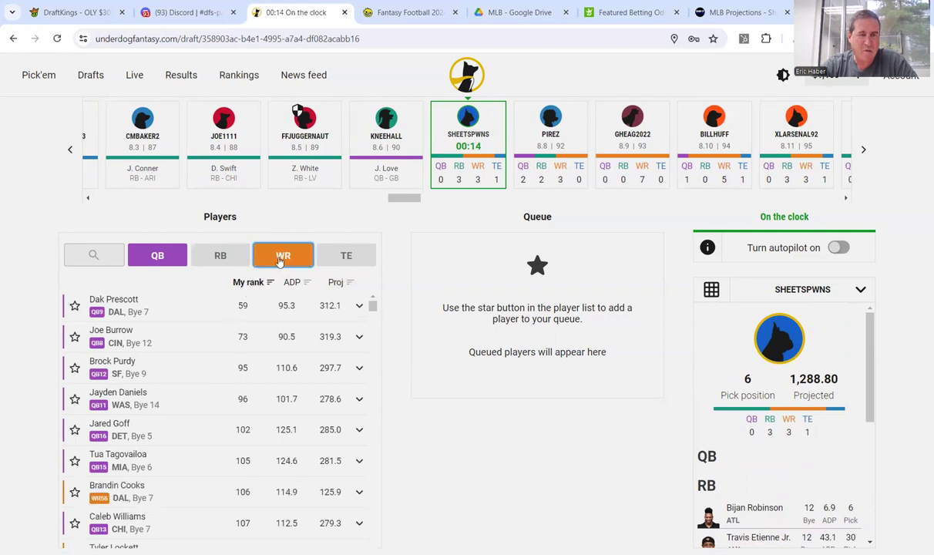
left_click(171, 259)
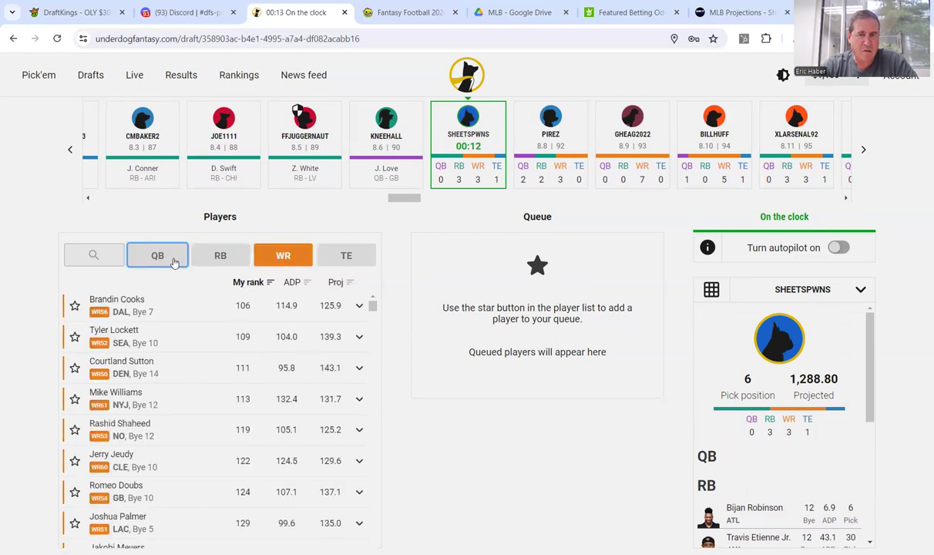
left_click(133, 333)
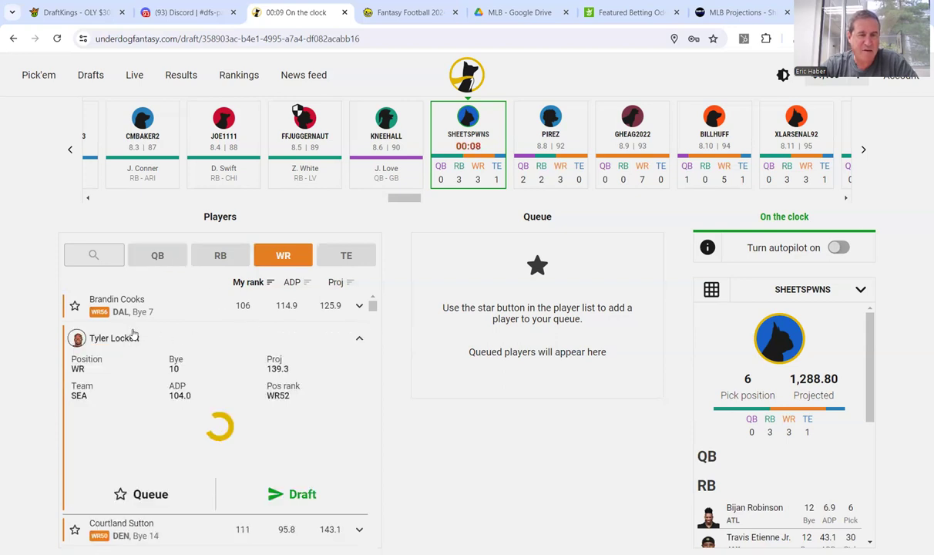
scroll(300, 424, "down", 3)
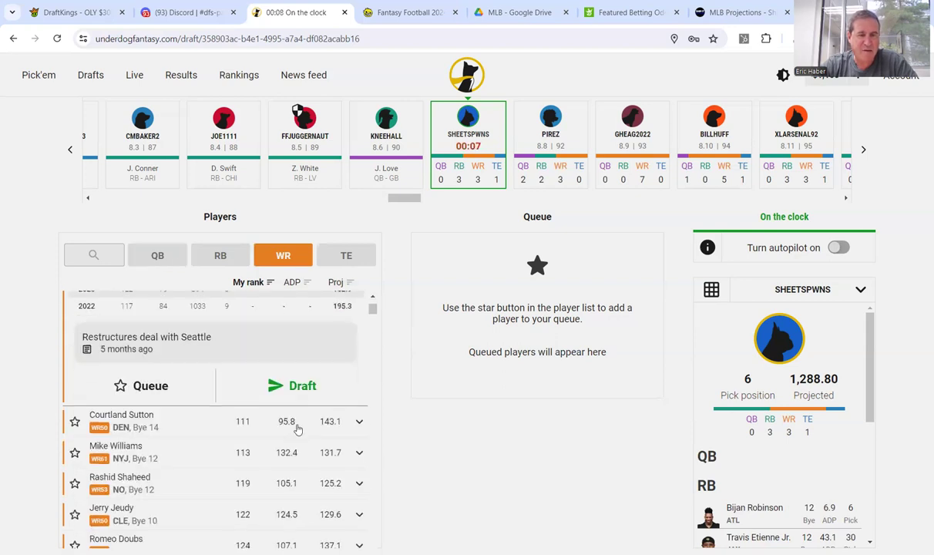
left_click(303, 385)
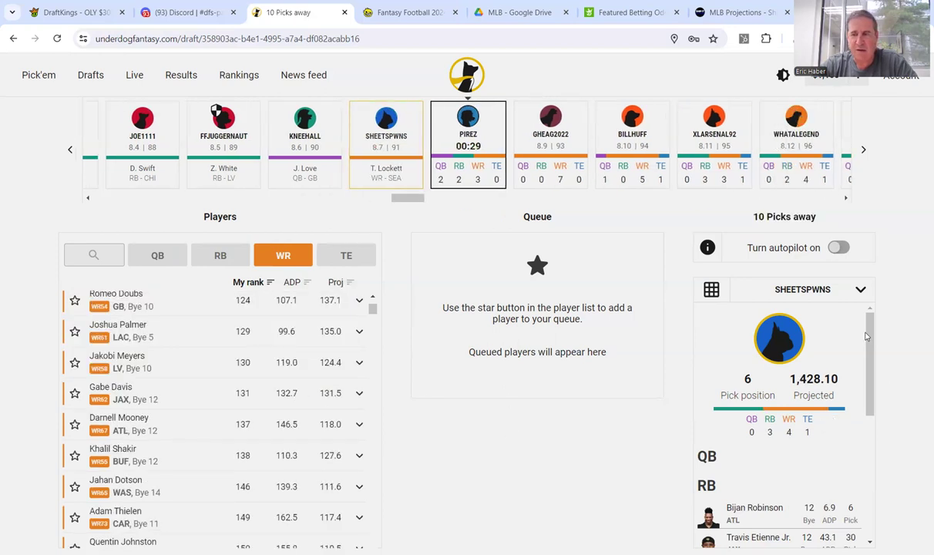
Add quarterbacks to the wide receiver list, then browse the players and the roster's receivers.
scroll(867, 348, "down", 3)
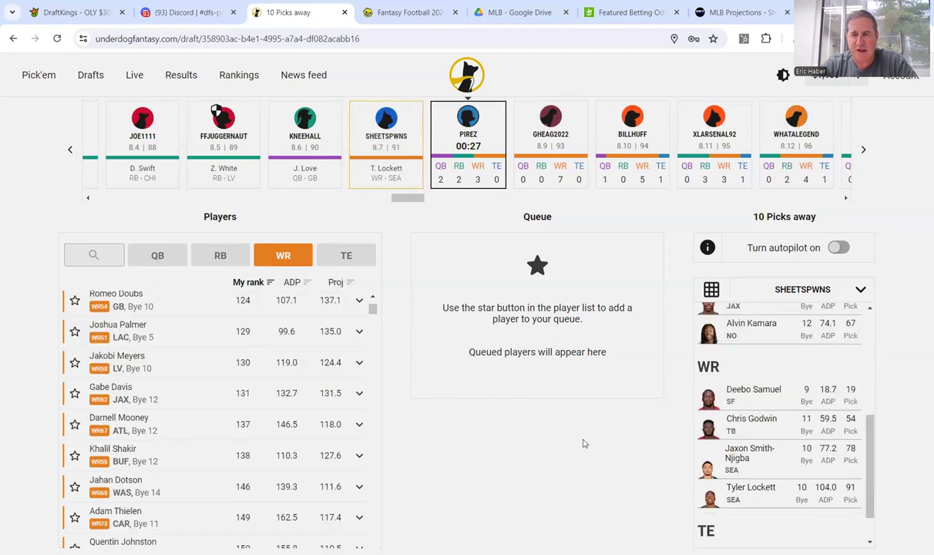
left_click(158, 259)
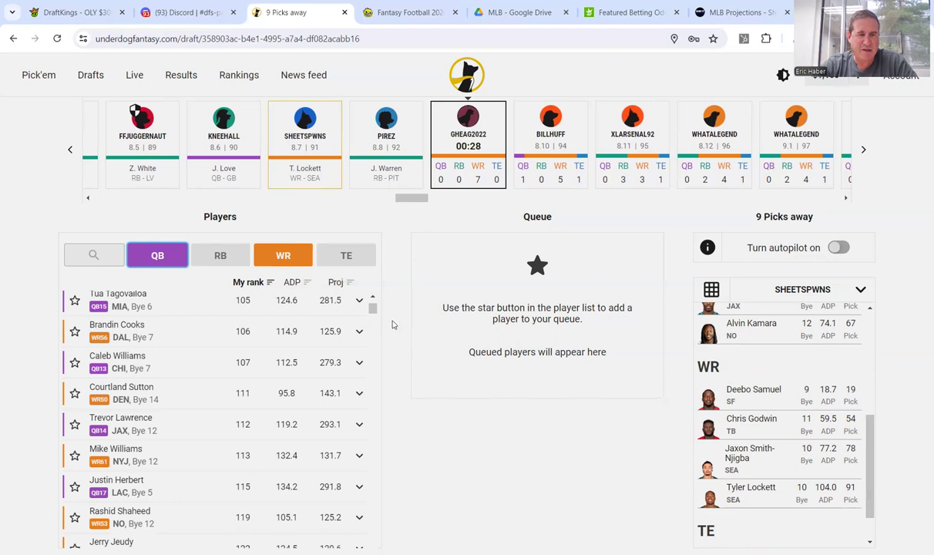
scroll(289, 394, "down", 2)
scroll(289, 395, "down", 4)
scroll(290, 389, "down", 7)
scroll(290, 389, "down", 4)
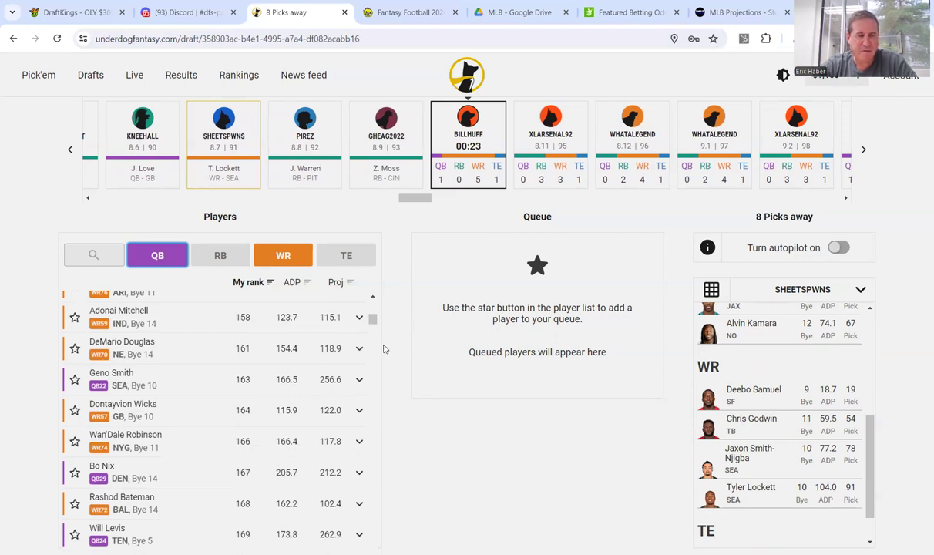
scroll(316, 348, "up", 1)
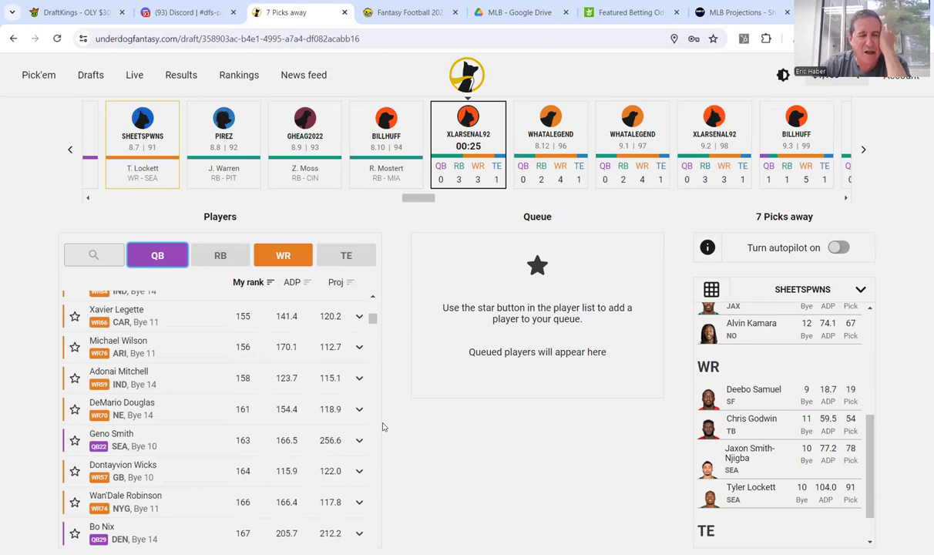
left_click_drag(869, 436, 872, 370)
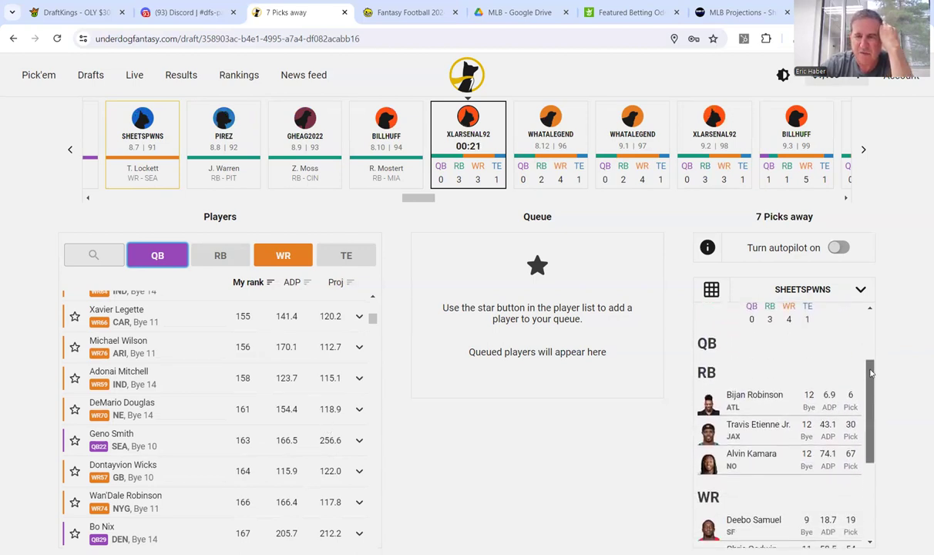
scroll(872, 370, "up", 1)
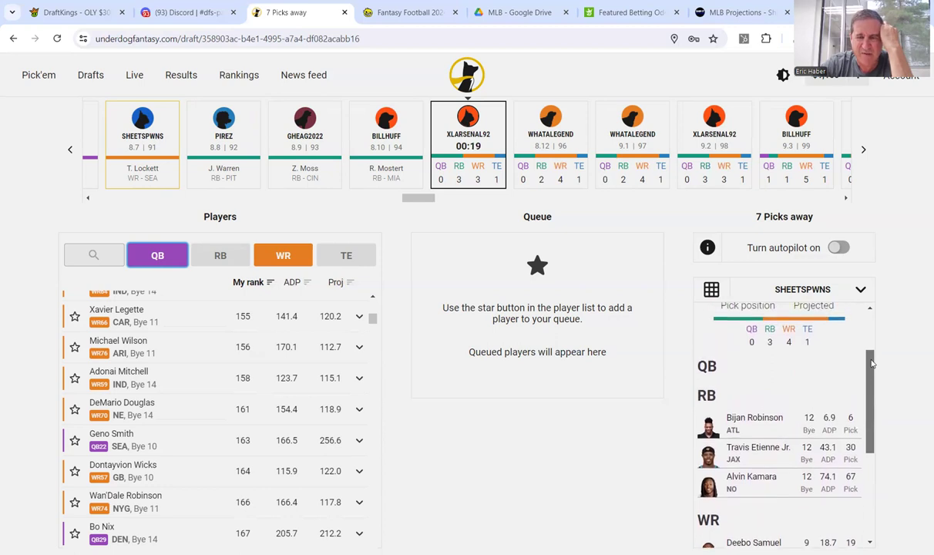
scroll(871, 370, "down", 2)
left_click_drag(870, 369, 865, 281)
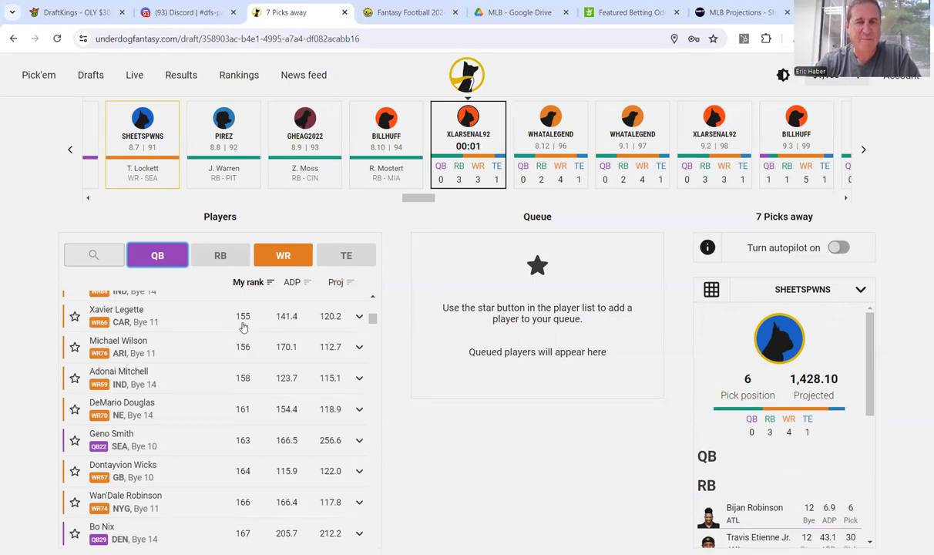
scroll(261, 328, "up", 2)
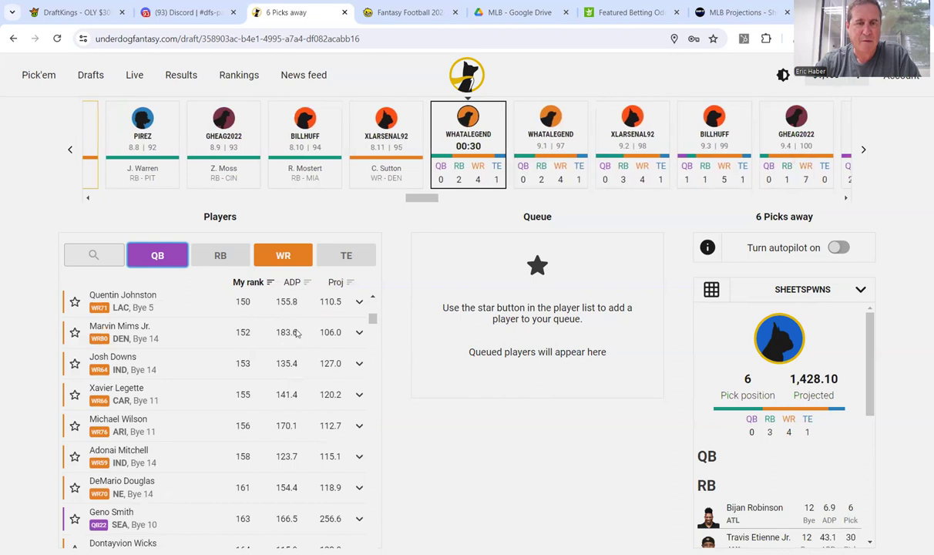
scroll(289, 328, "up", 4)
scroll(288, 325, "up", 6)
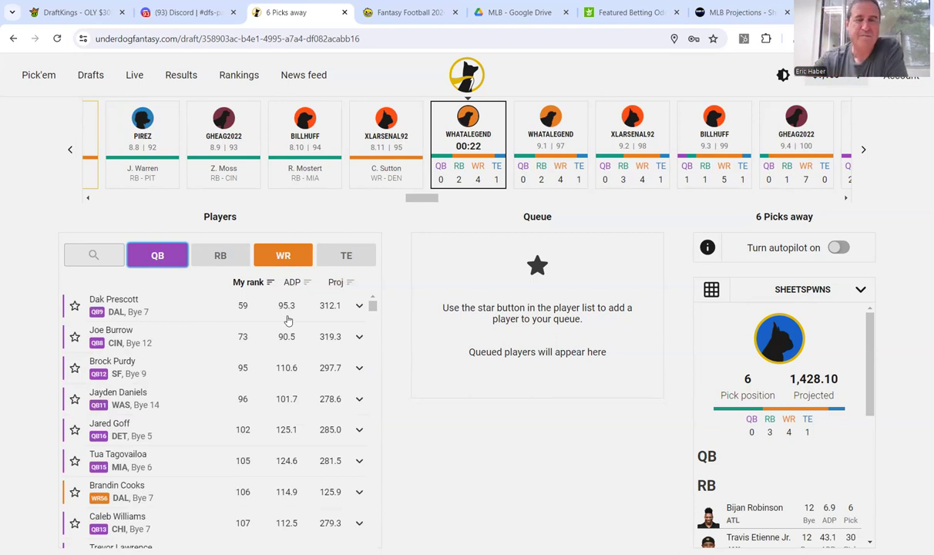
left_click(207, 252)
left_click(283, 257)
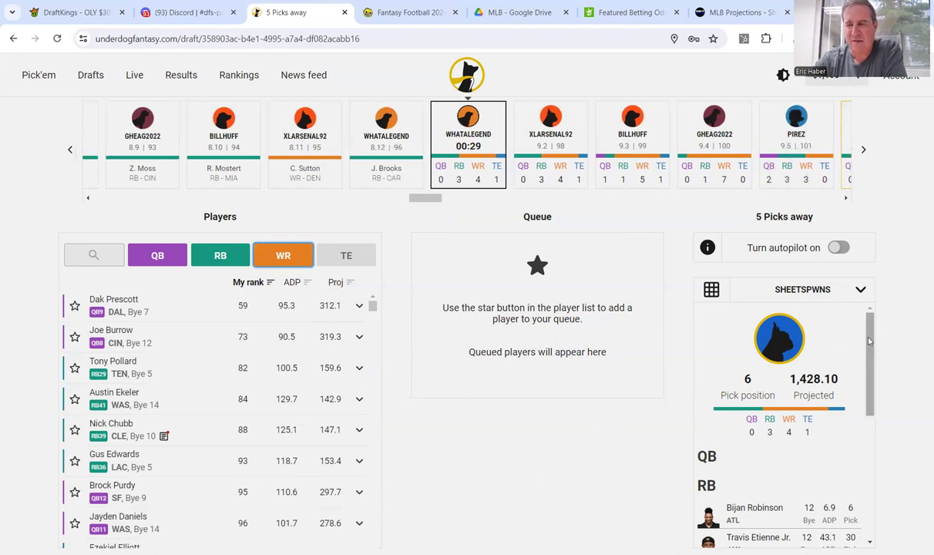
scroll(871, 342, "down", 5)
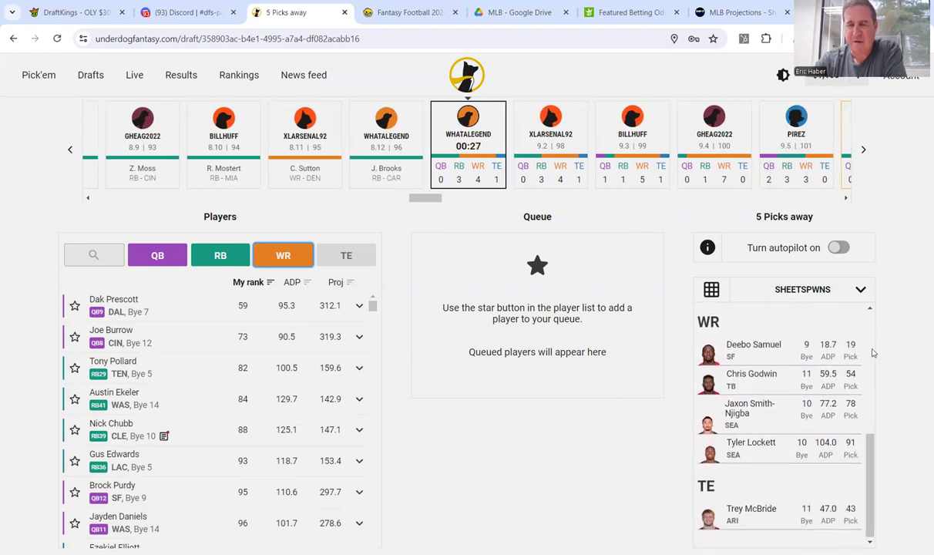
scroll(872, 351, "up", 5)
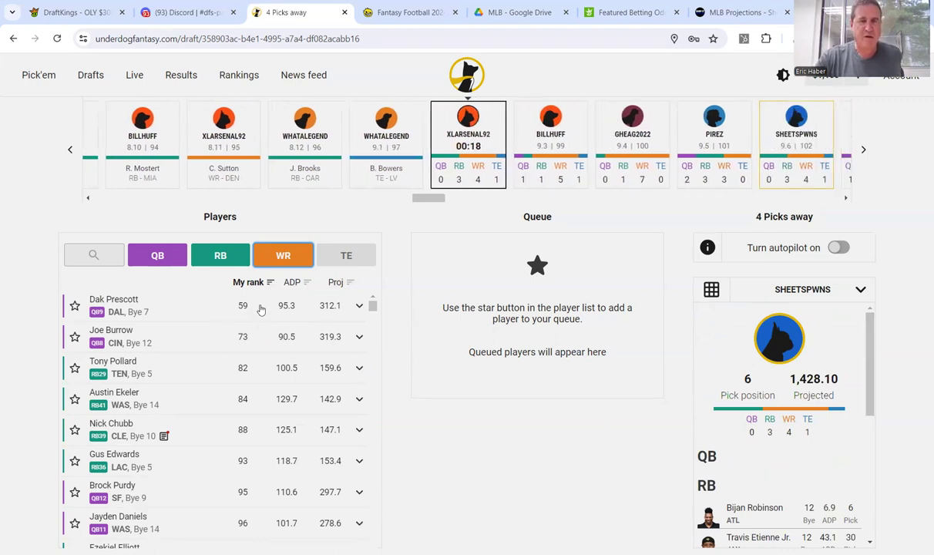
left_click(174, 261)
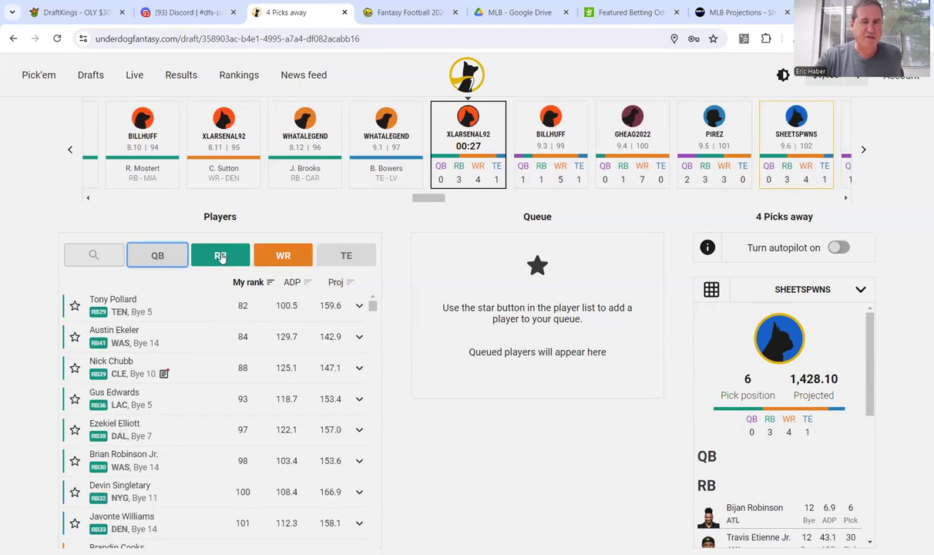
left_click(346, 255)
left_click(157, 262)
left_click(157, 260)
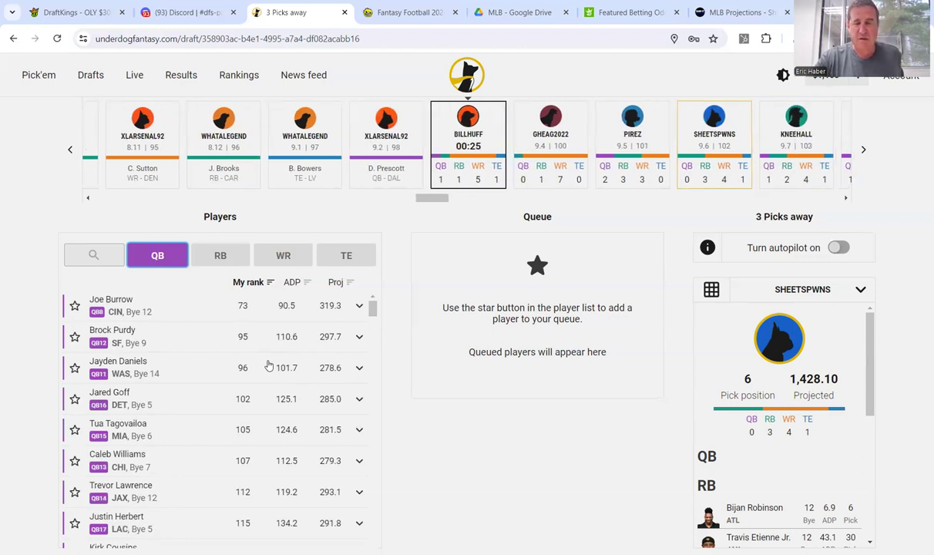
scroll(742, 496, "down", 2)
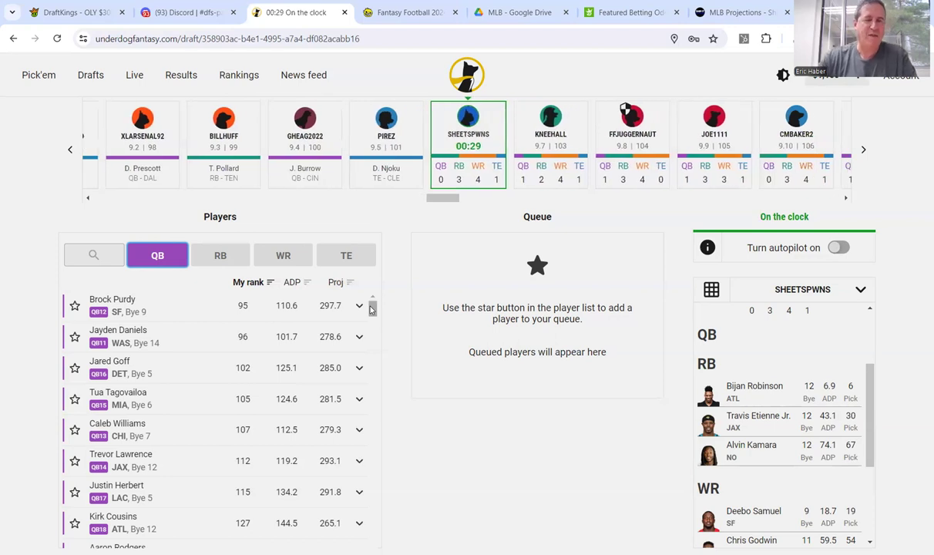
Draft Brock Purdy as quarterback at pick 102 and review the roster panel.
left_click(98, 302)
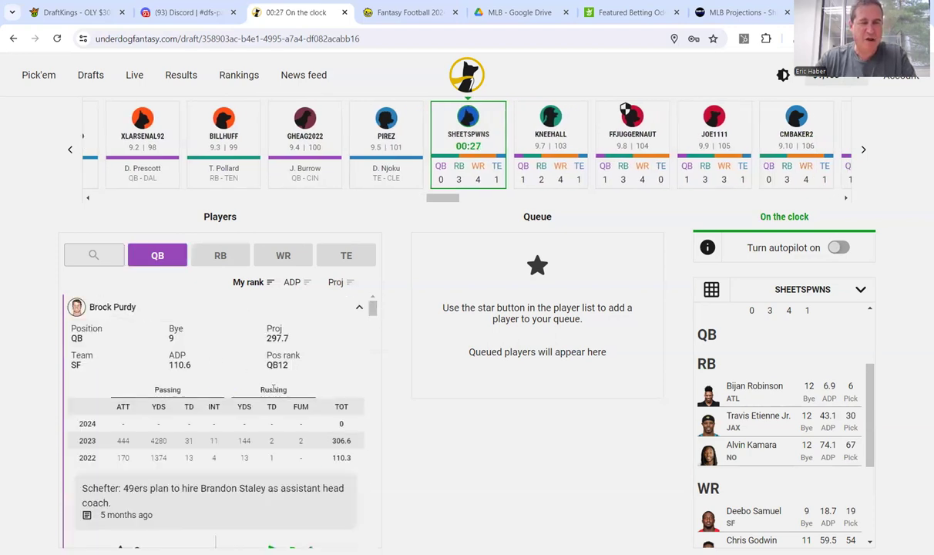
scroll(269, 416, "down", 3)
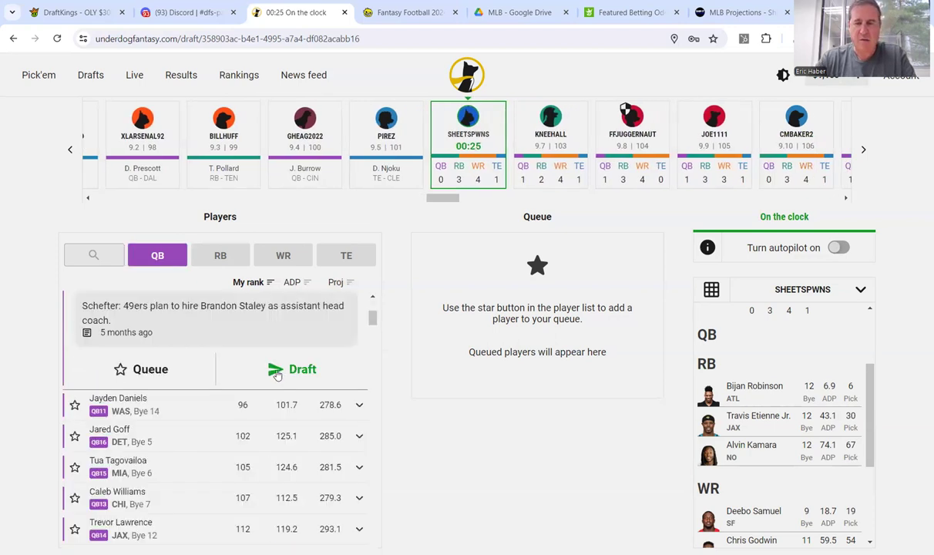
left_click(291, 367)
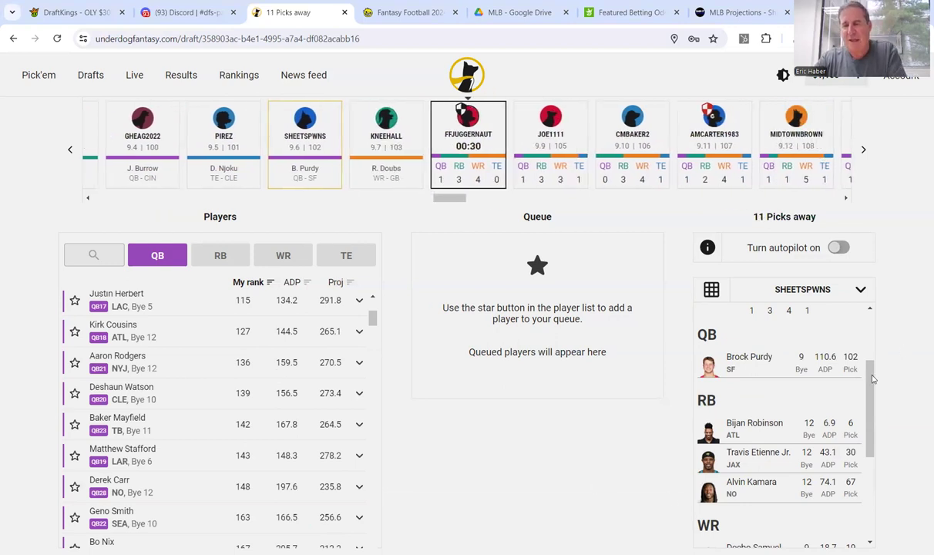
scroll(873, 378, "down", 5)
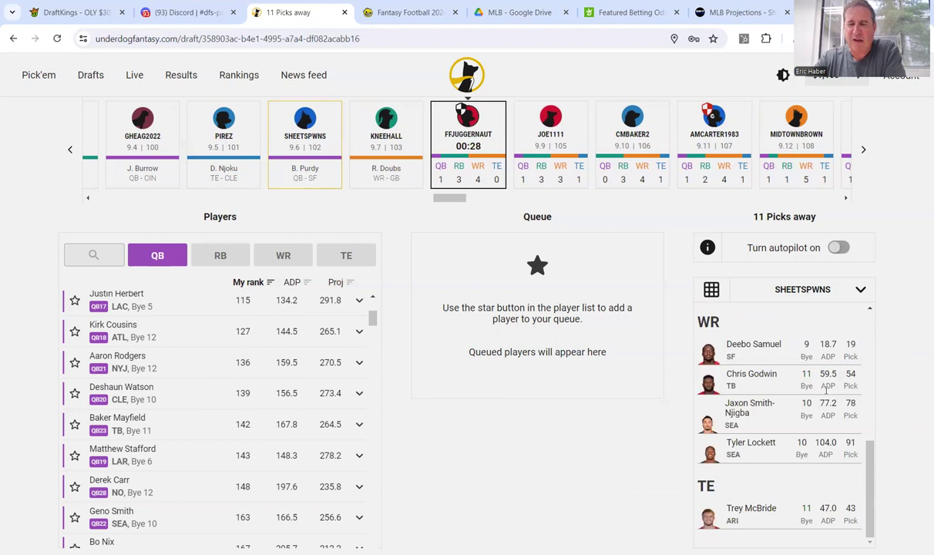
scroll(837, 416, "up", 1)
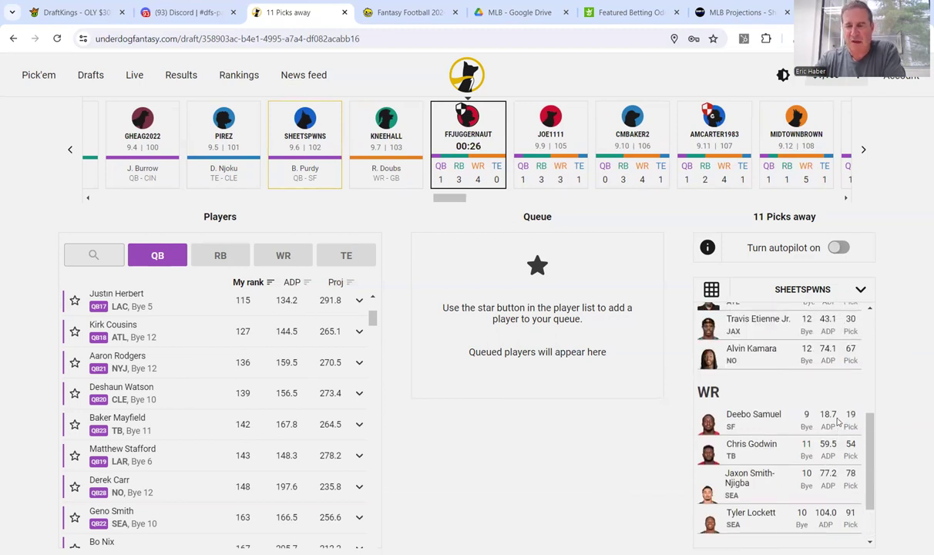
scroll(837, 420, "up", 3)
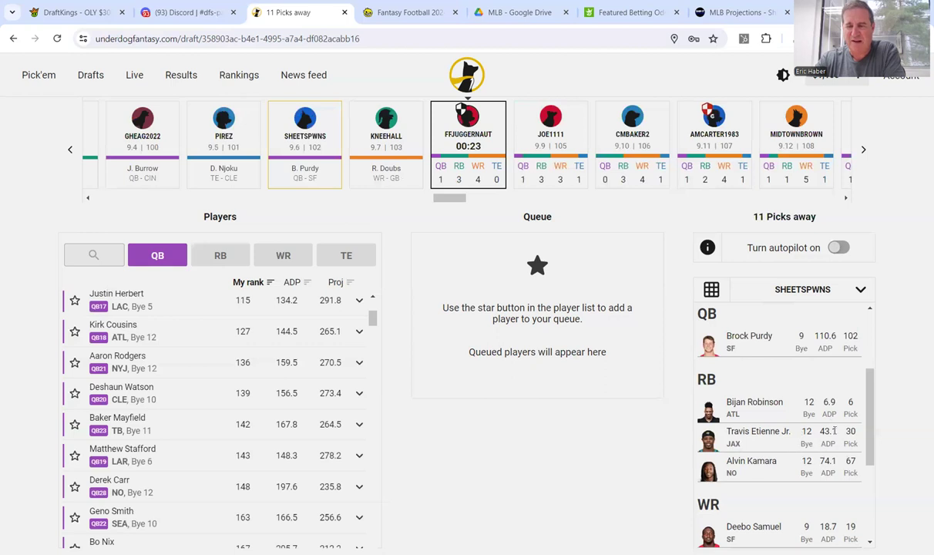
scroll(834, 433, "down", 1)
scroll(832, 435, "down", 2)
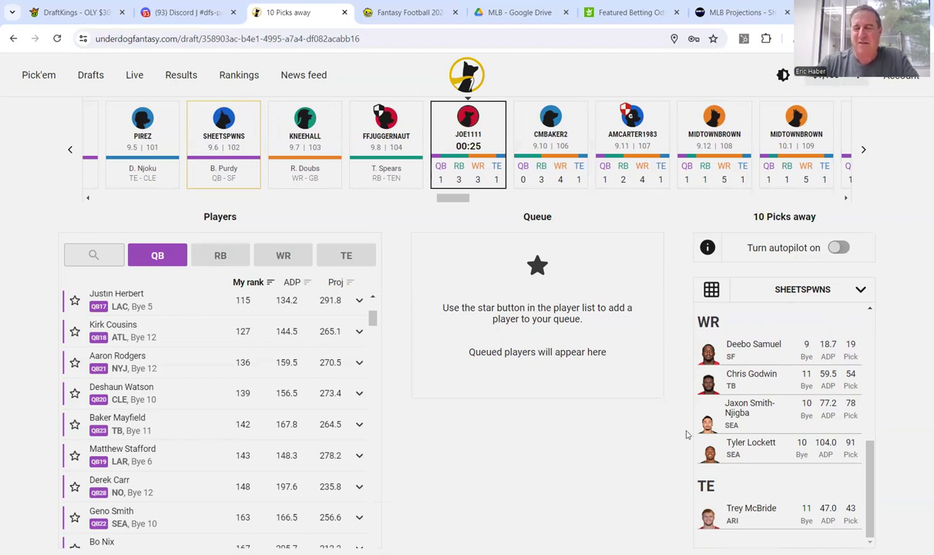
scroll(782, 416, "up", 3)
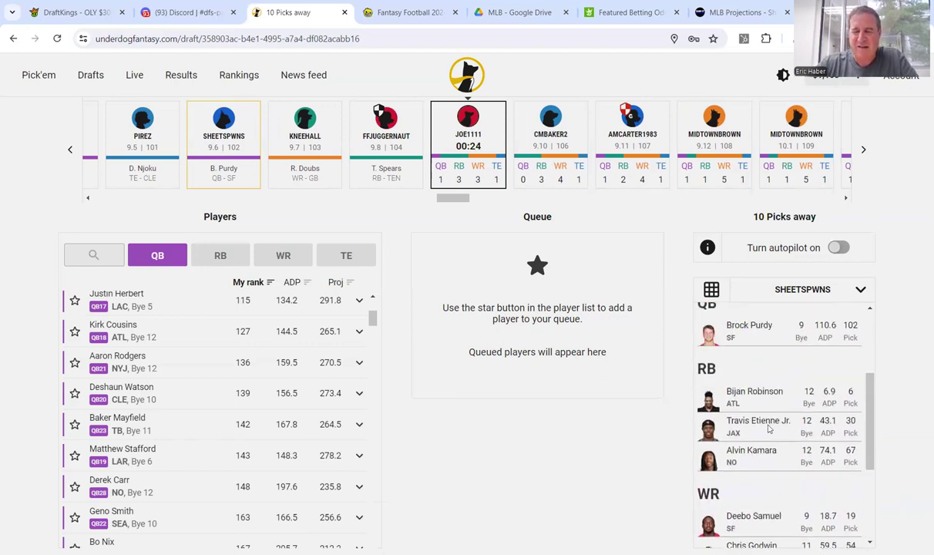
scroll(723, 428, "up", 3)
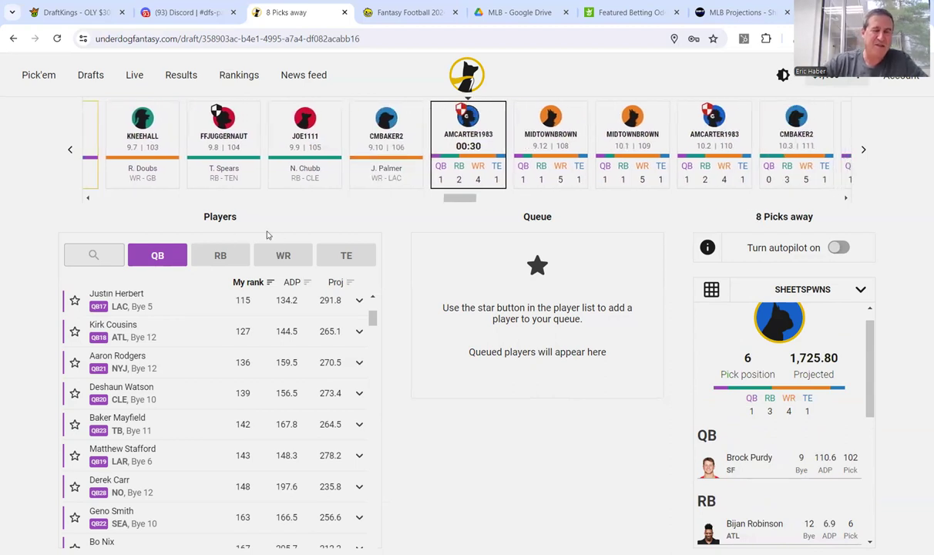
Add running backs and remove quarterbacks so only RBs are listed, then browse them.
left_click(219, 259)
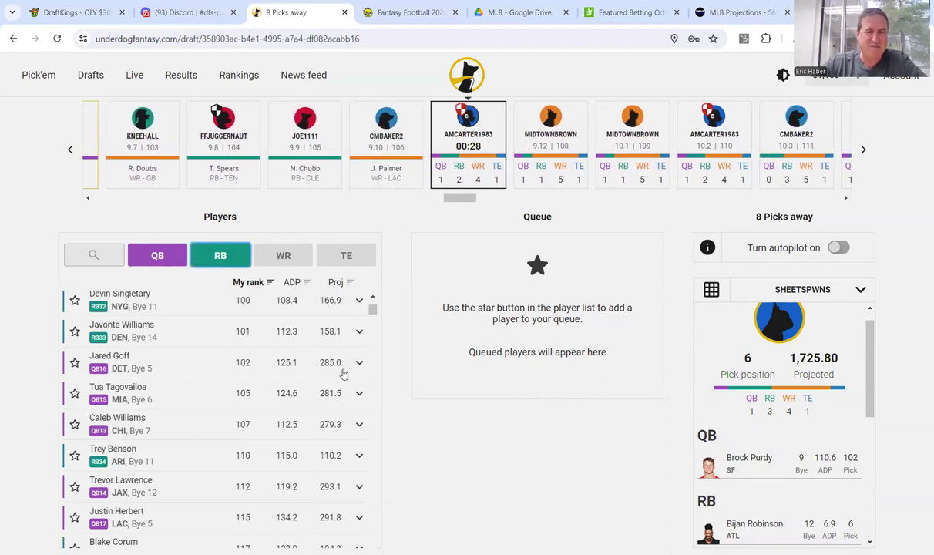
scroll(347, 324, "up", 2)
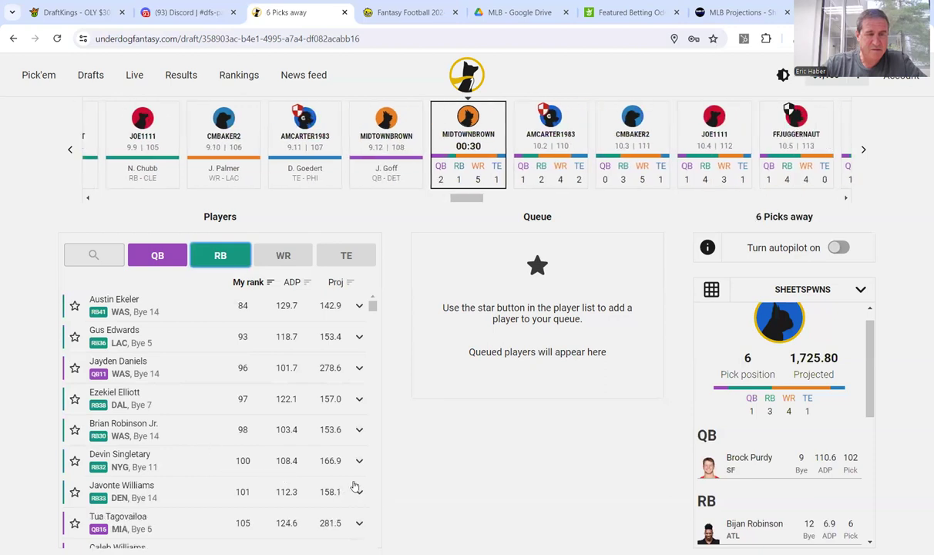
left_click(152, 256)
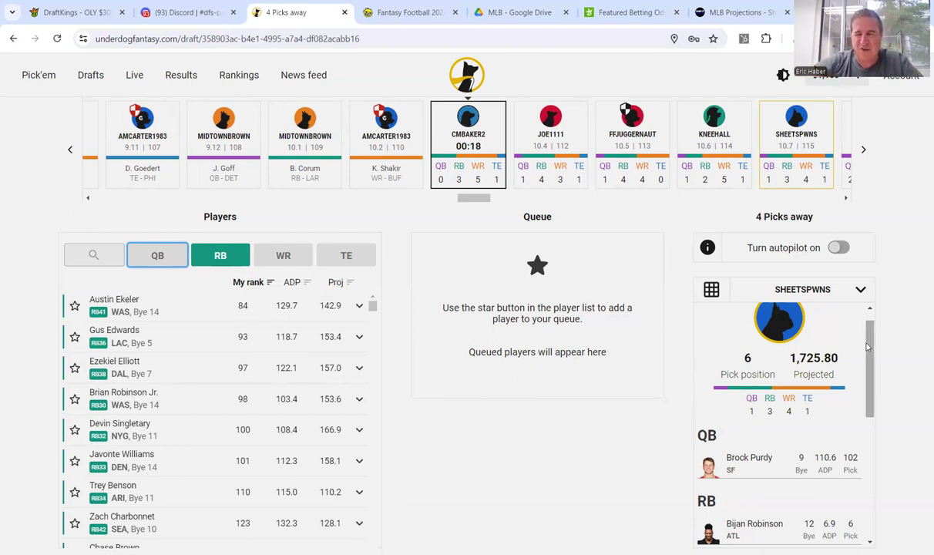
scroll(819, 326, "down", 1)
scroll(859, 317, "up", 2)
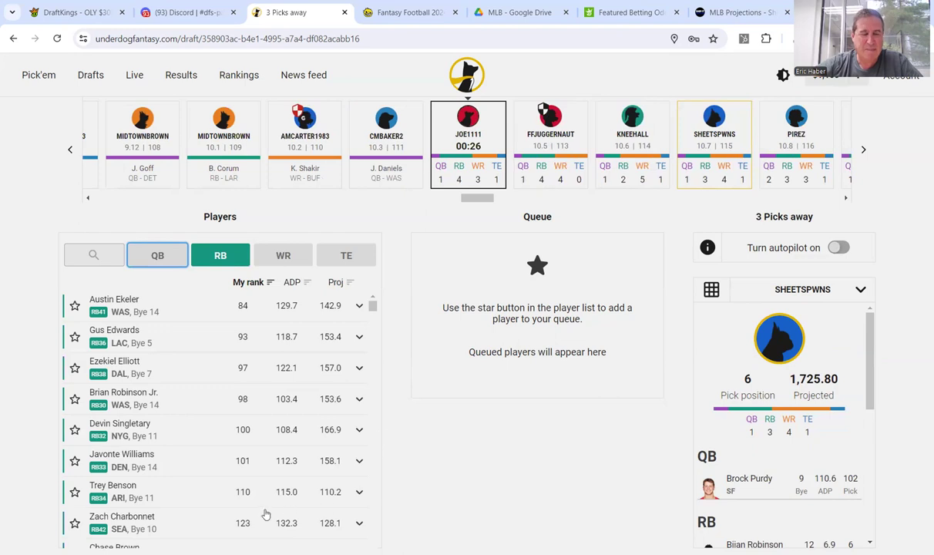
scroll(251, 481, "down", 2)
scroll(243, 413, "up", 2)
scroll(234, 447, "down", 3)
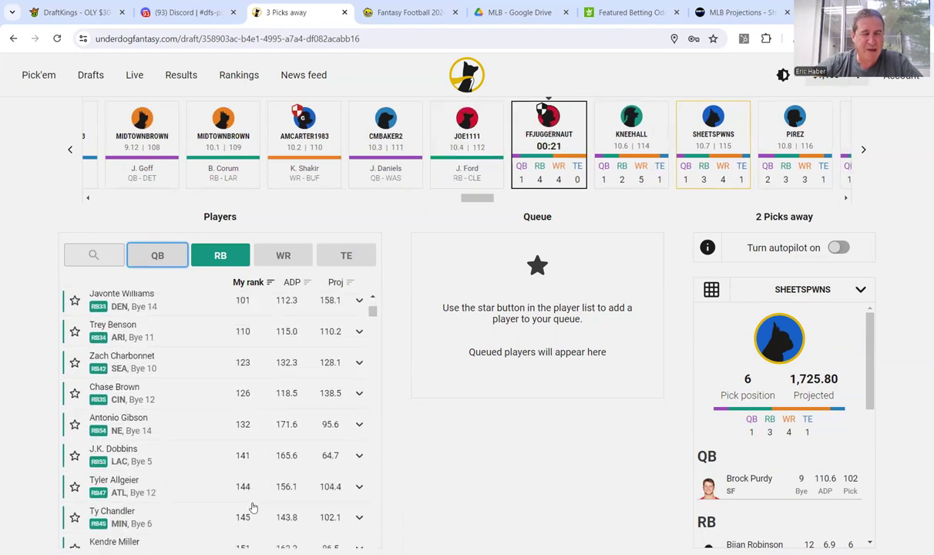
scroll(246, 497, "down", 2)
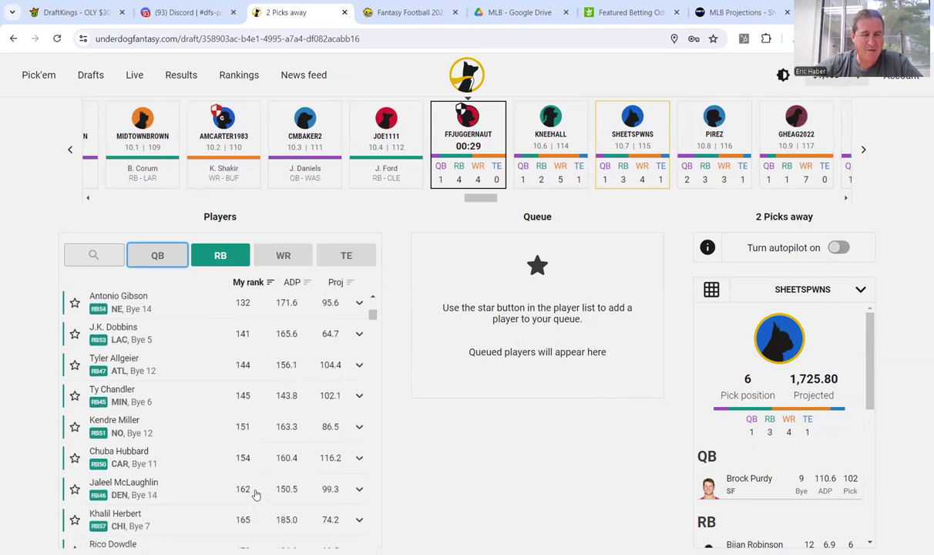
scroll(243, 474, "up", 5)
left_click(95, 256)
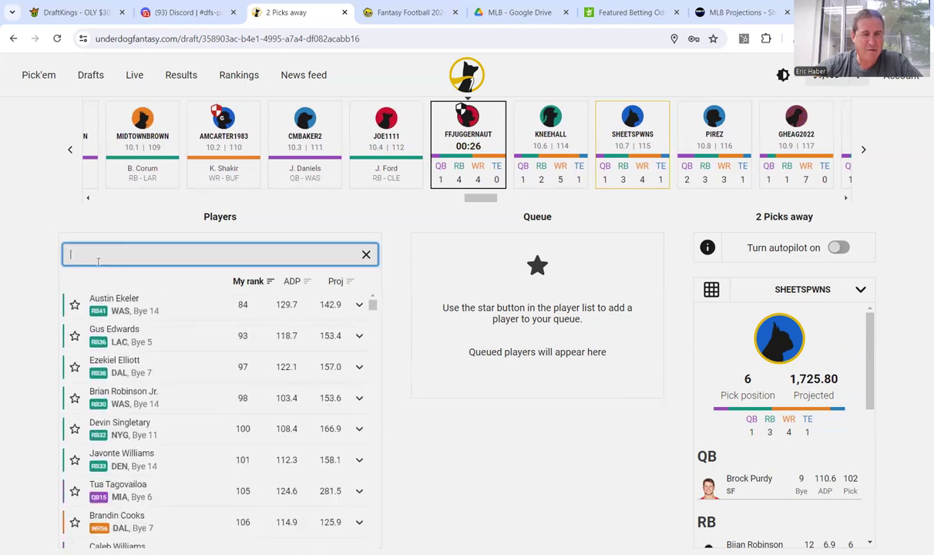
type("chas")
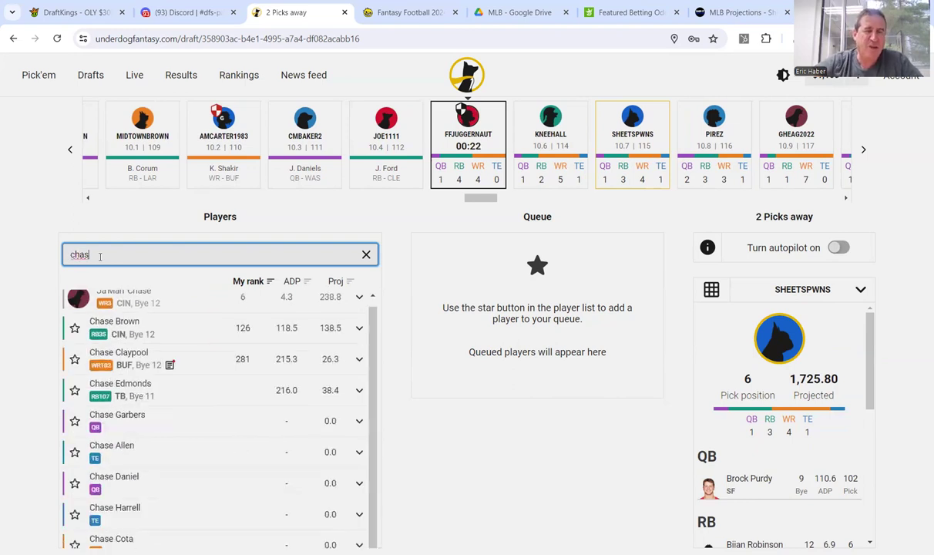
left_click(365, 255)
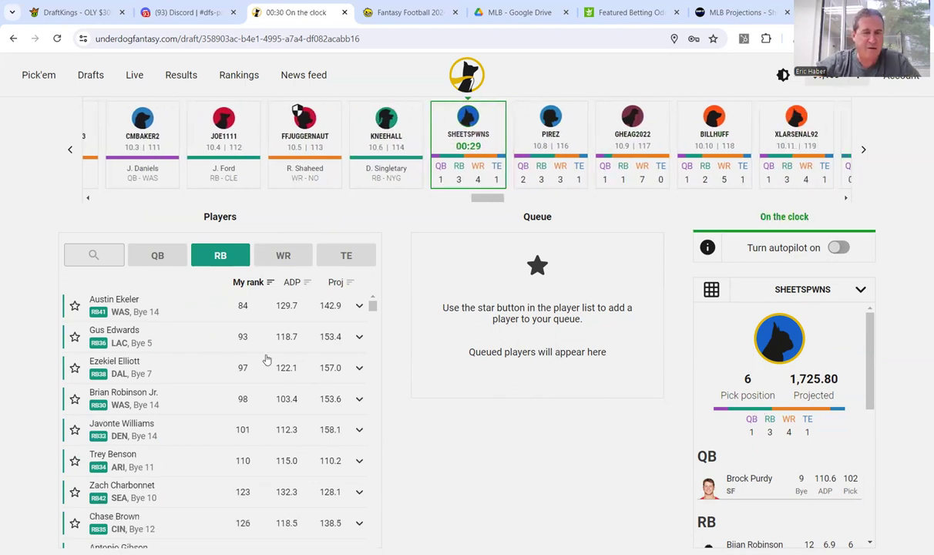
Draft Austin Ekeler at pick 115 and confirm him under RB in the SHEETSPWNS roster.
left_click(101, 303)
scroll(308, 422, "down", 2)
scroll(319, 426, "down", 2)
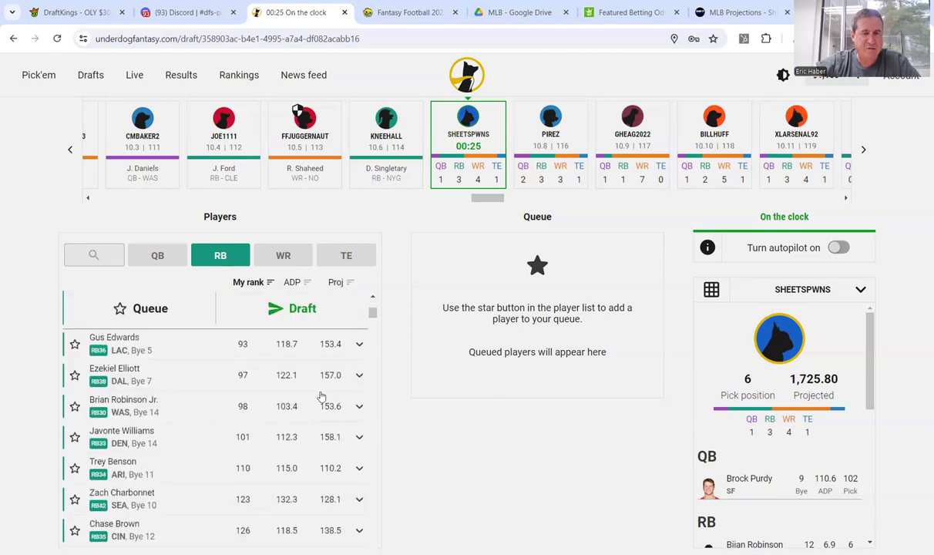
scroll(304, 376, "up", 2)
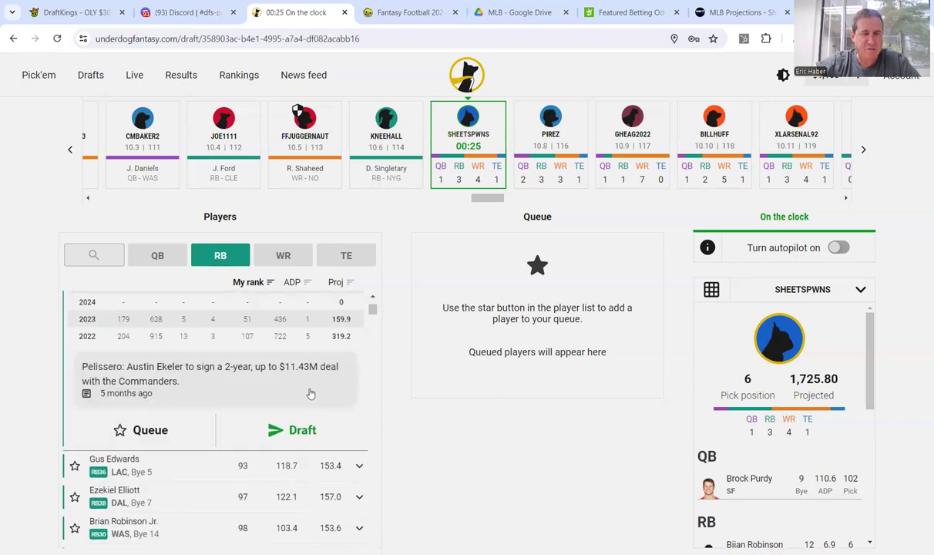
left_click(276, 433)
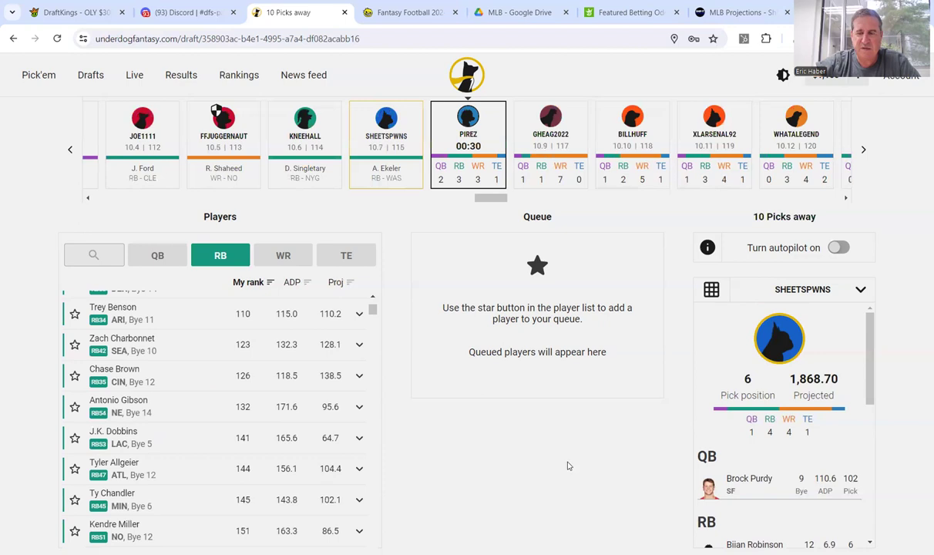
scroll(872, 350, "down", 2)
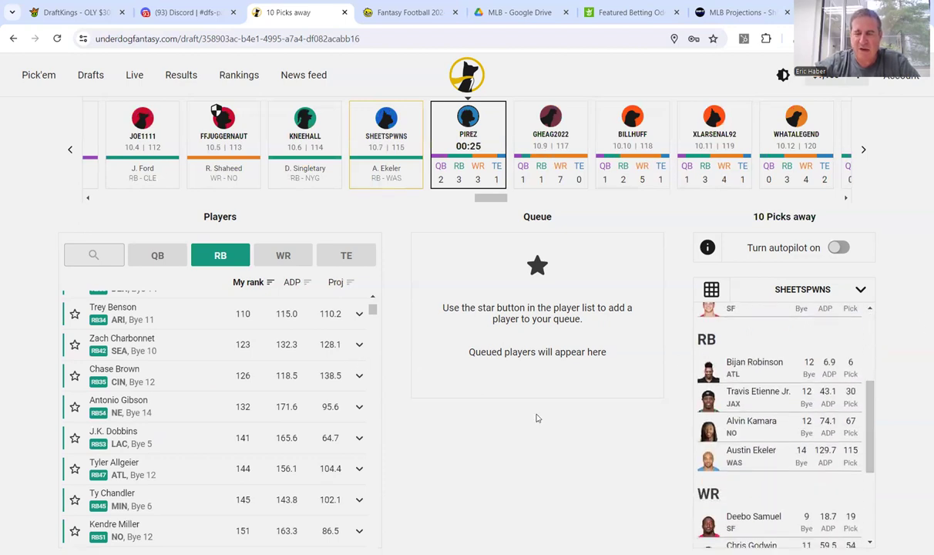
scroll(825, 370, "down", 1)
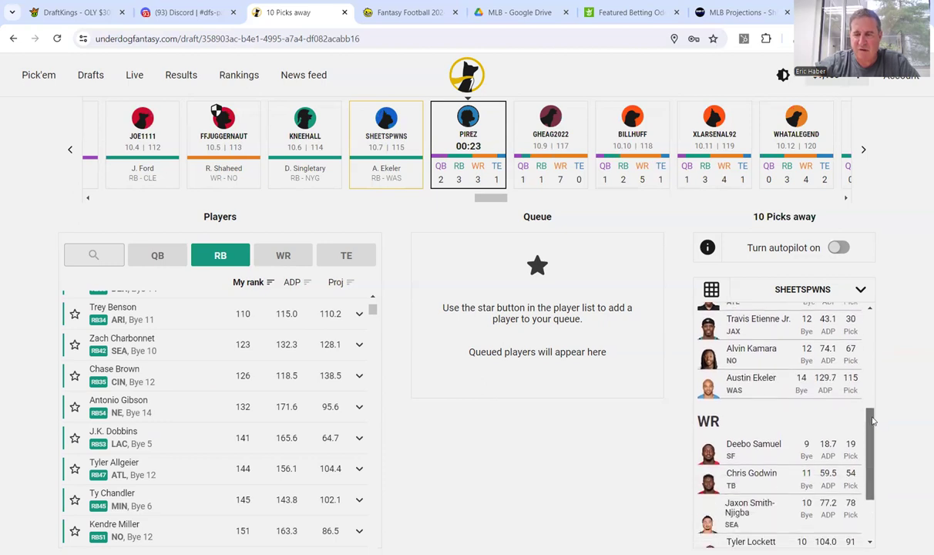
left_click_drag(873, 420, 874, 463)
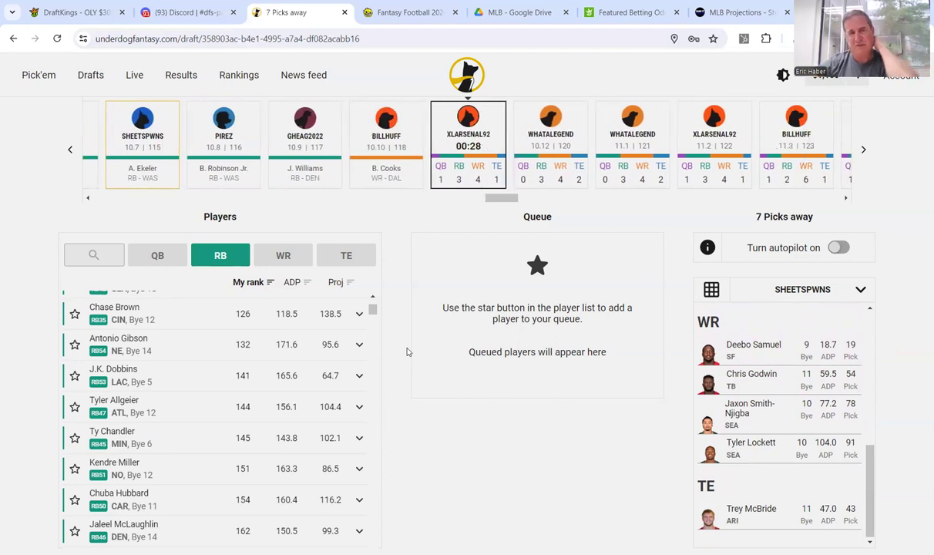
left_click(281, 254)
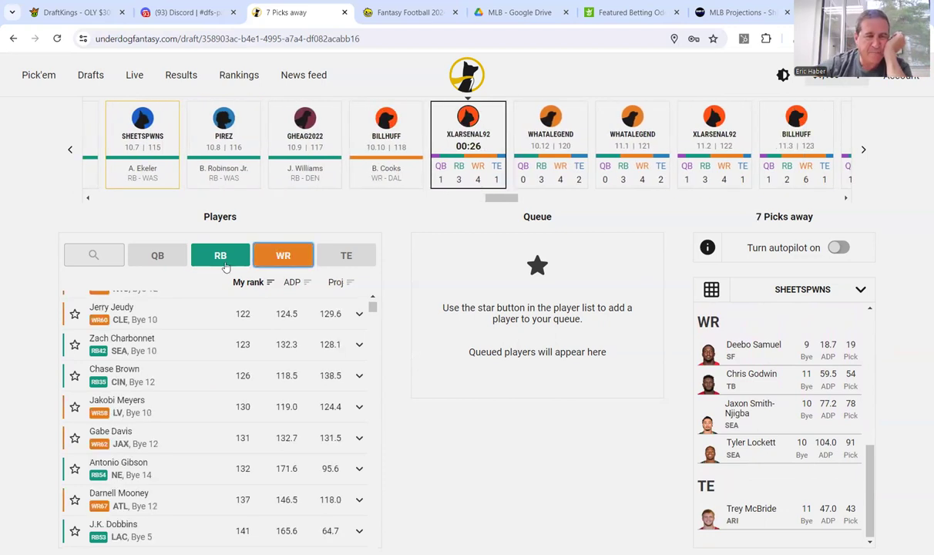
left_click(224, 263)
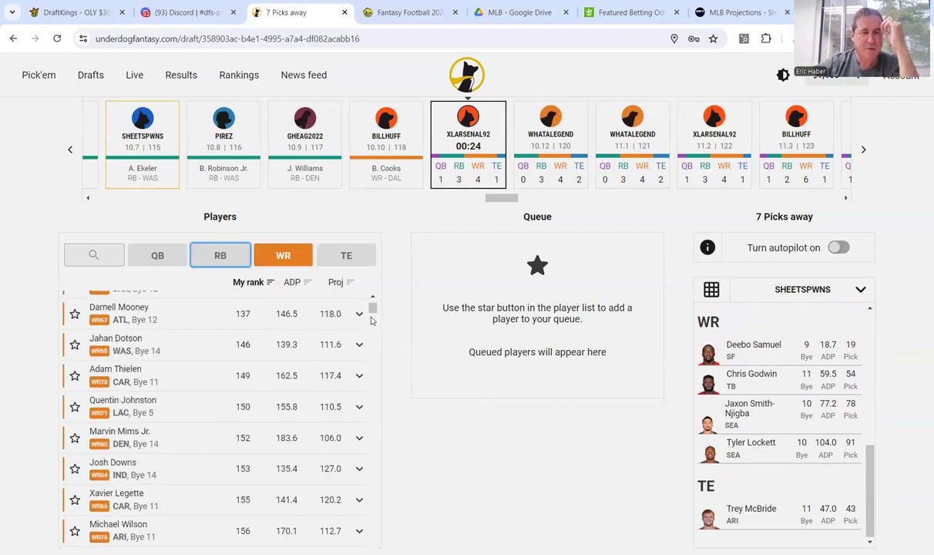
scroll(372, 293, "up", 2)
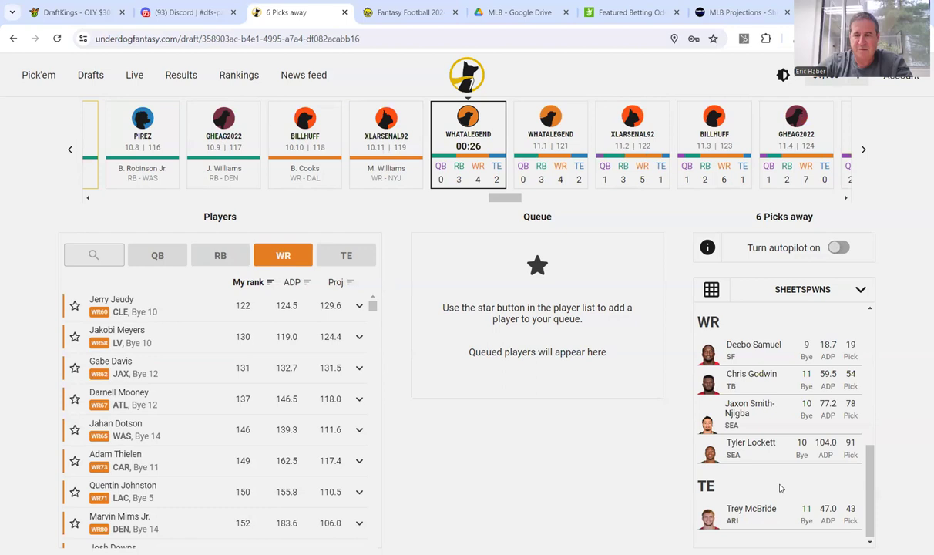
scroll(873, 470, "up", 3)
scroll(871, 462, "down", 3)
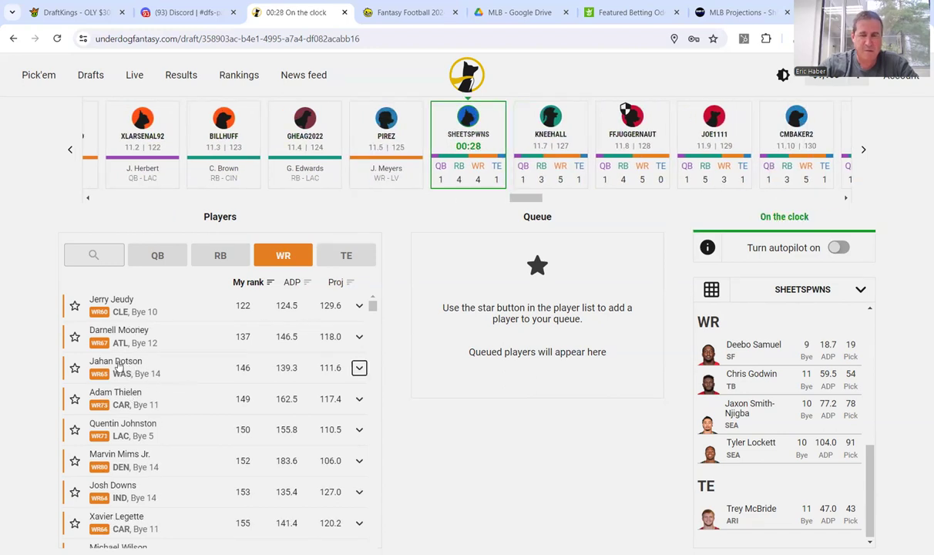
Draft Jahan Dotson at pick 126 and check him among the roster's wide receivers.
left_click(132, 371)
scroll(322, 425, "down", 3)
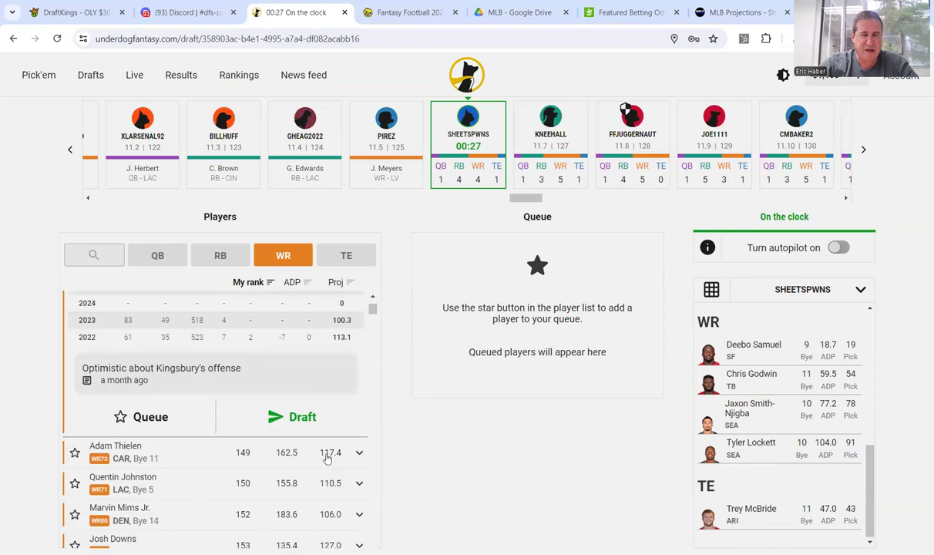
left_click(283, 423)
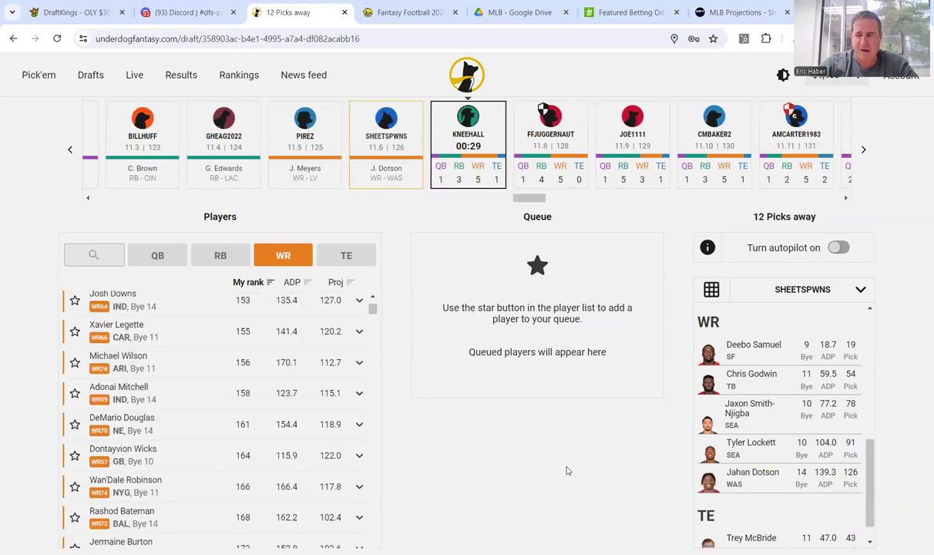
scroll(783, 428, "up", 1)
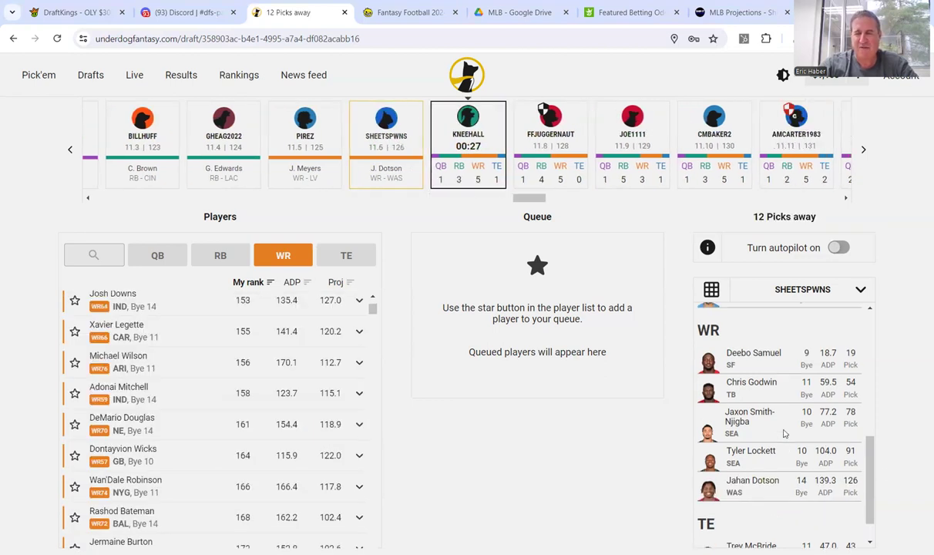
scroll(784, 428, "up", 5)
scroll(774, 435, "down", 3)
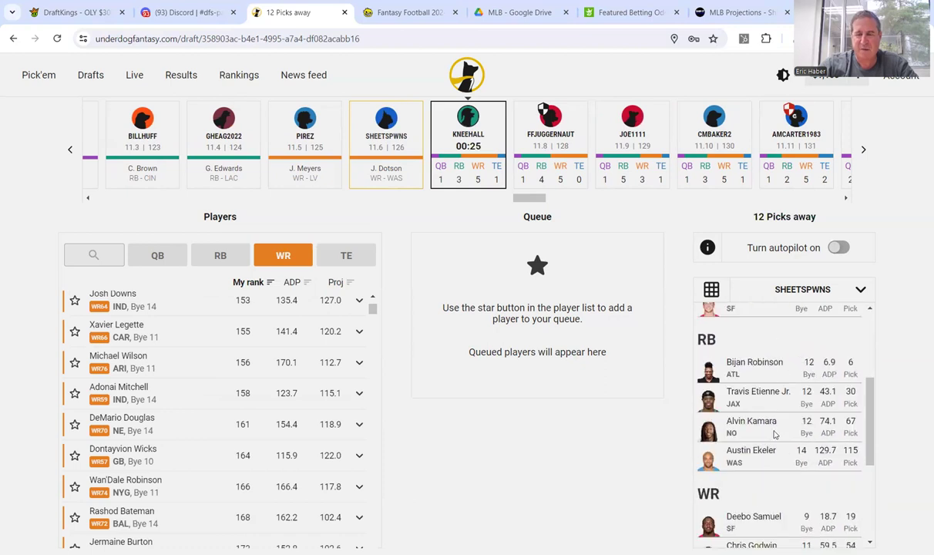
scroll(774, 435, "down", 3)
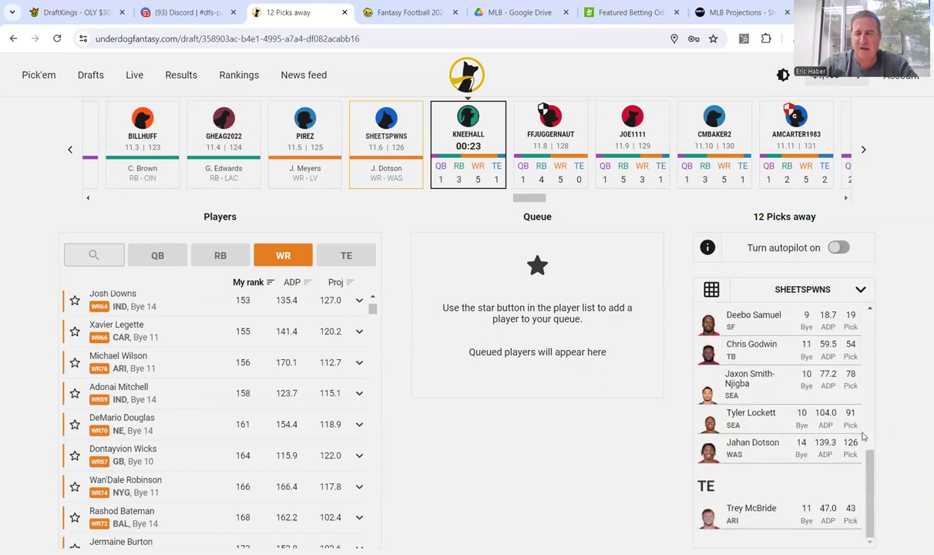
scroll(845, 435, "up", 3)
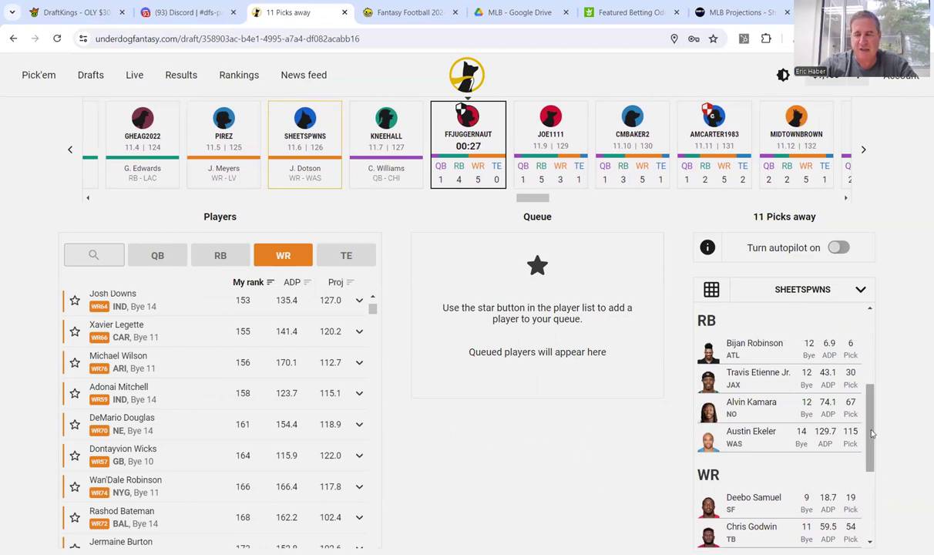
scroll(871, 435, "down", 3)
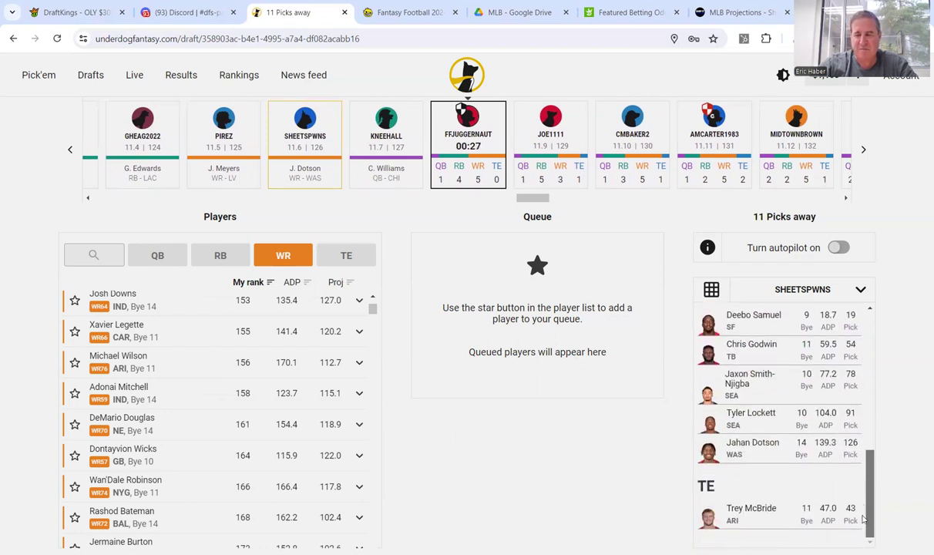
Narrow the list to tight ends only and review T.J. Hockenson's stats.
left_click(335, 256)
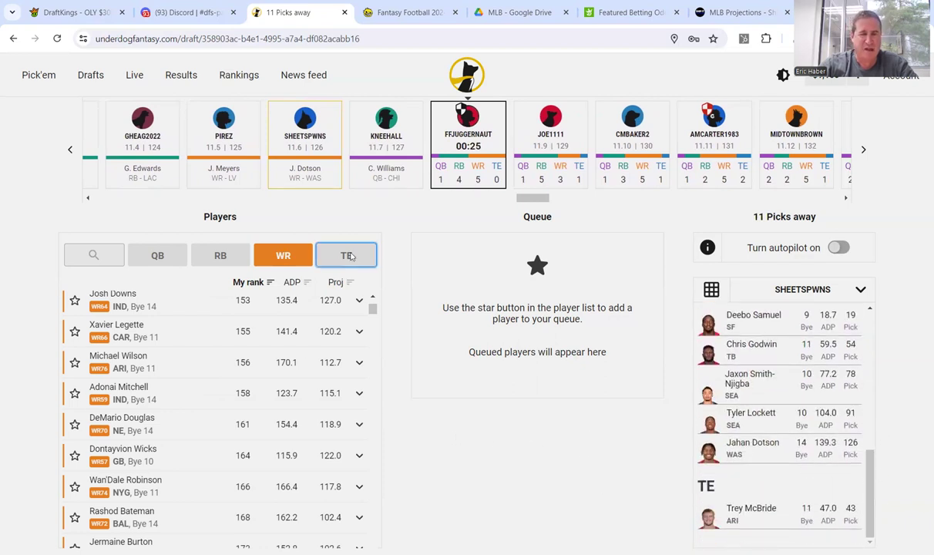
left_click(308, 259)
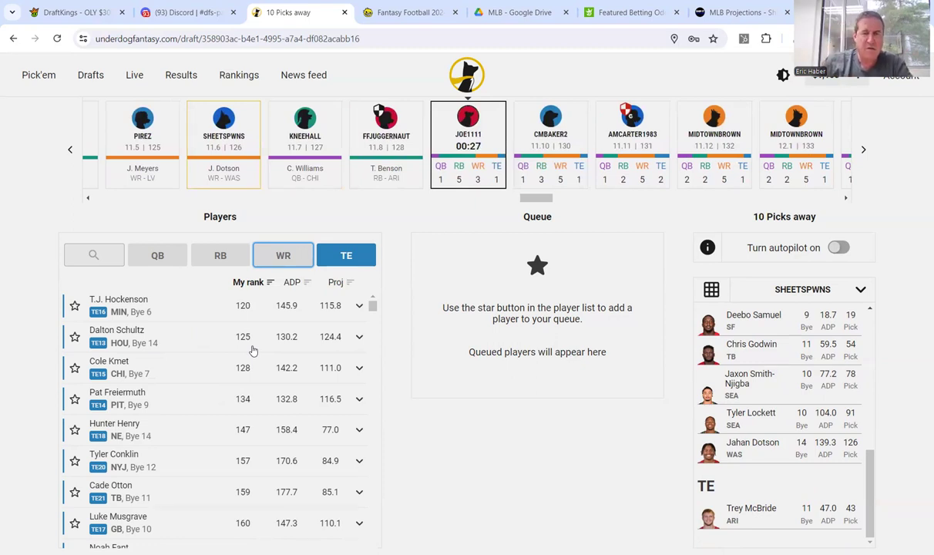
left_click(118, 301)
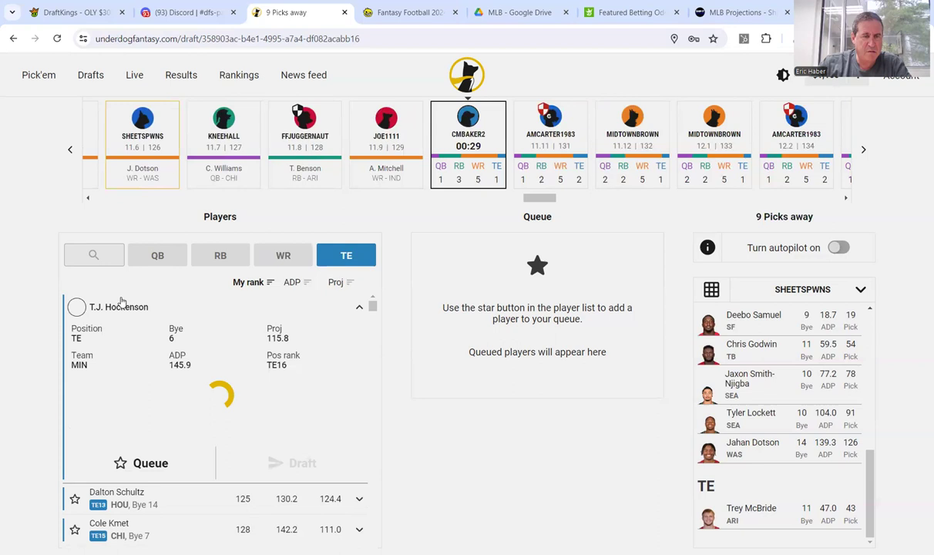
scroll(216, 389, "down", 1)
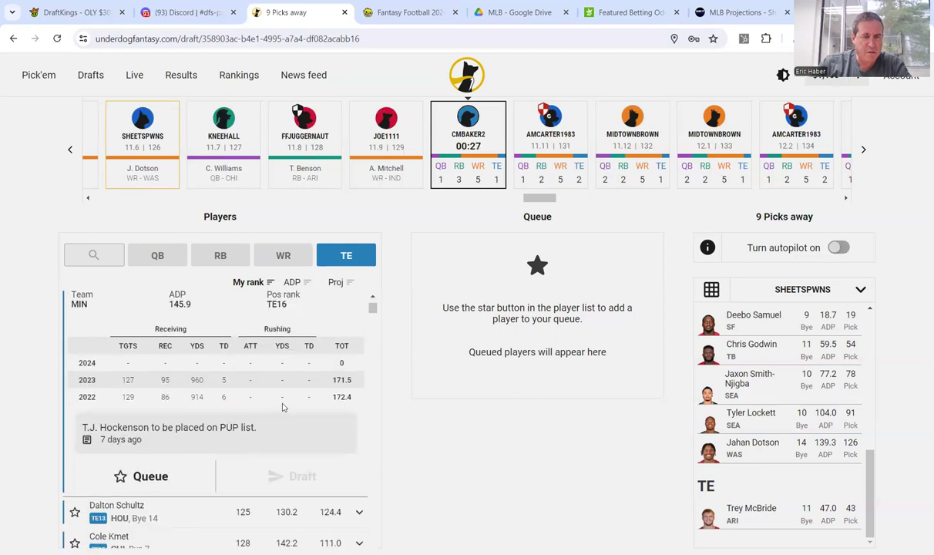
scroll(283, 399, "up", 1)
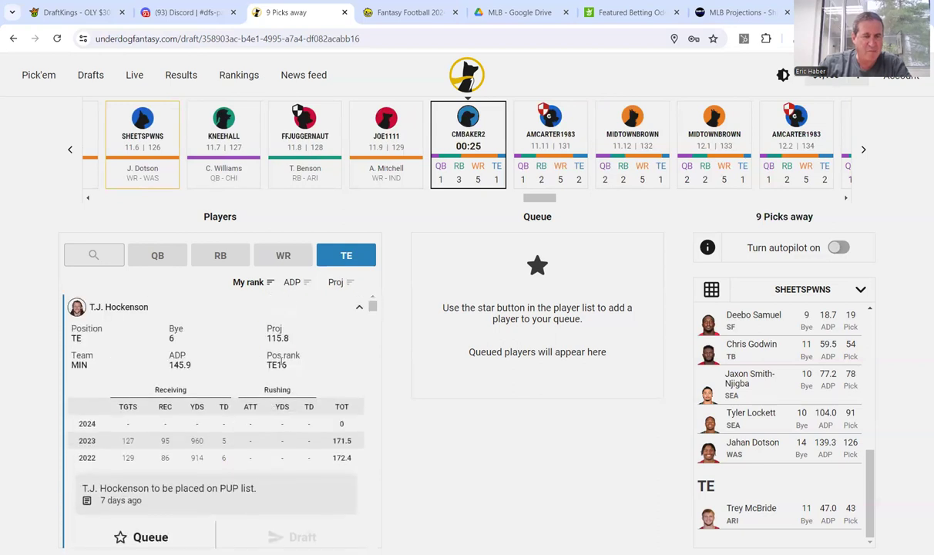
Show every position again, try the player search, and collapse Hockenson's card.
left_click(317, 248)
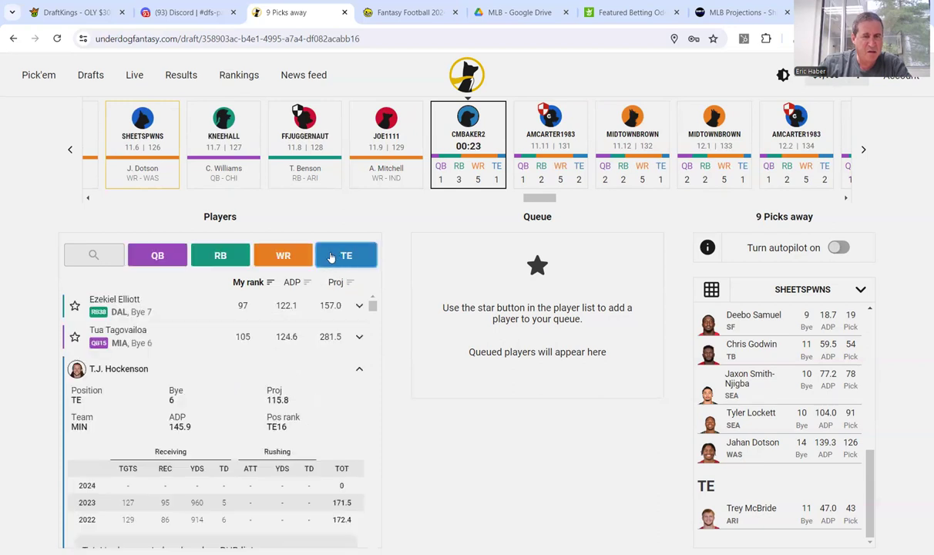
left_click(94, 257)
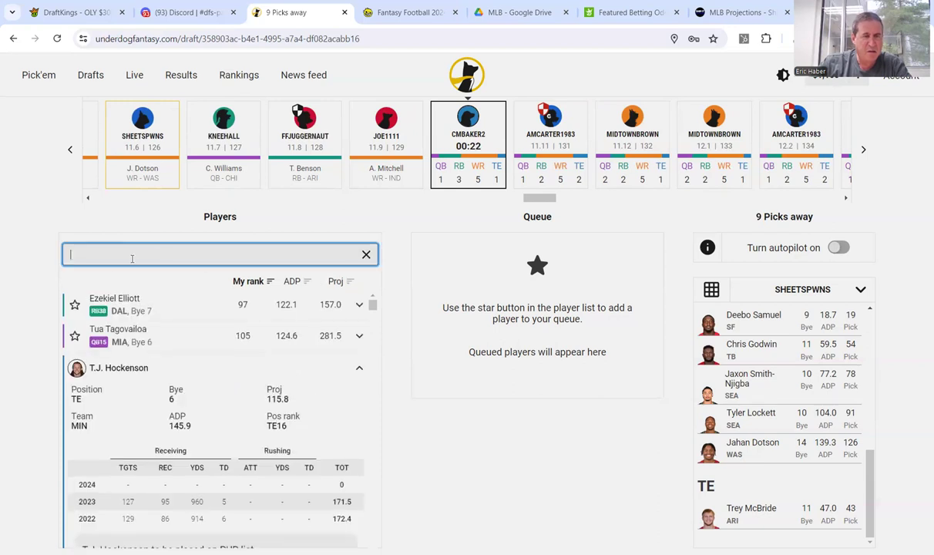
left_click(348, 253)
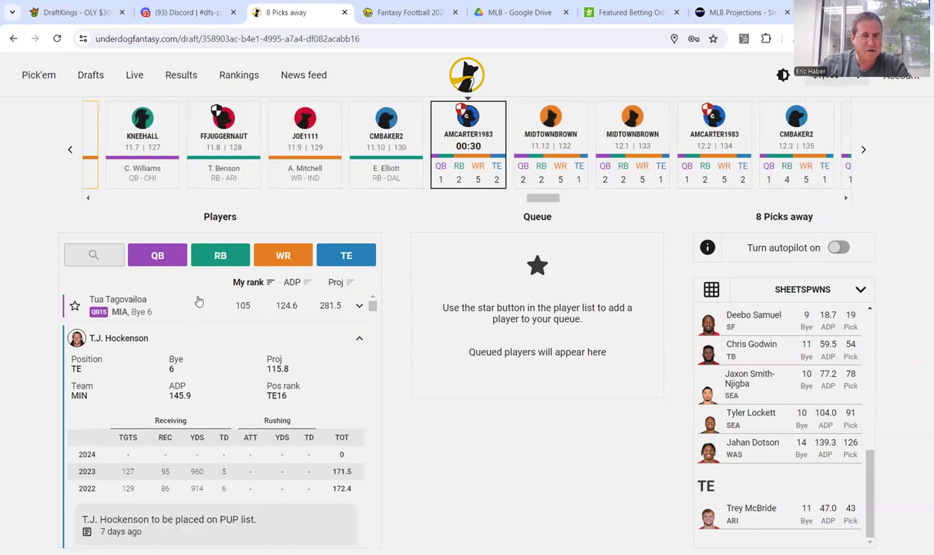
left_click(99, 259)
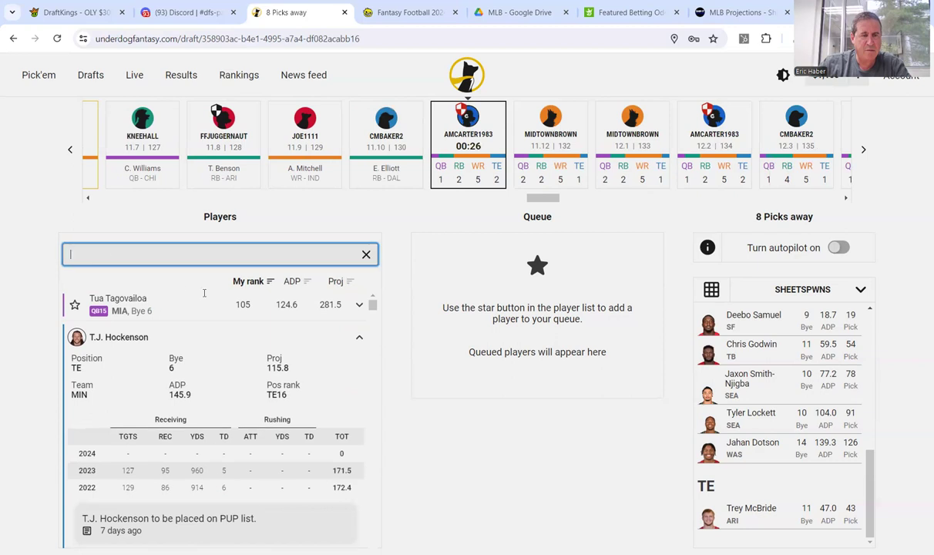
left_click(359, 342)
left_click(231, 327)
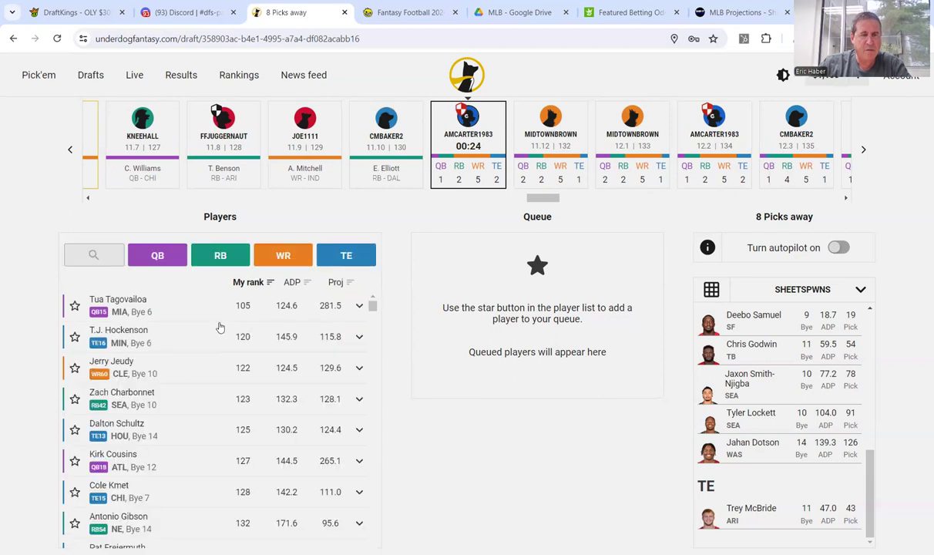
Cycle through the QB, RB, WR and TE filters and search across all positions.
left_click(155, 253)
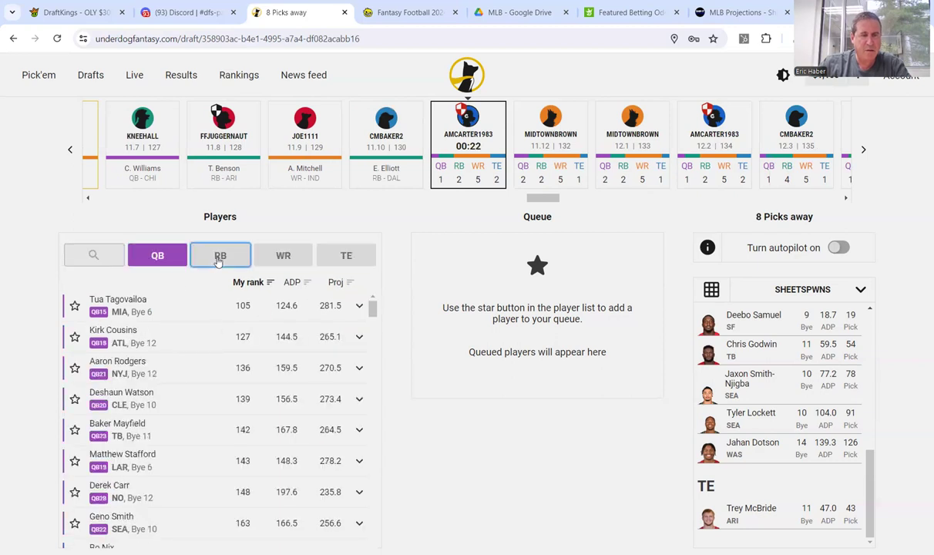
left_click(216, 253)
left_click(306, 261)
left_click(324, 245)
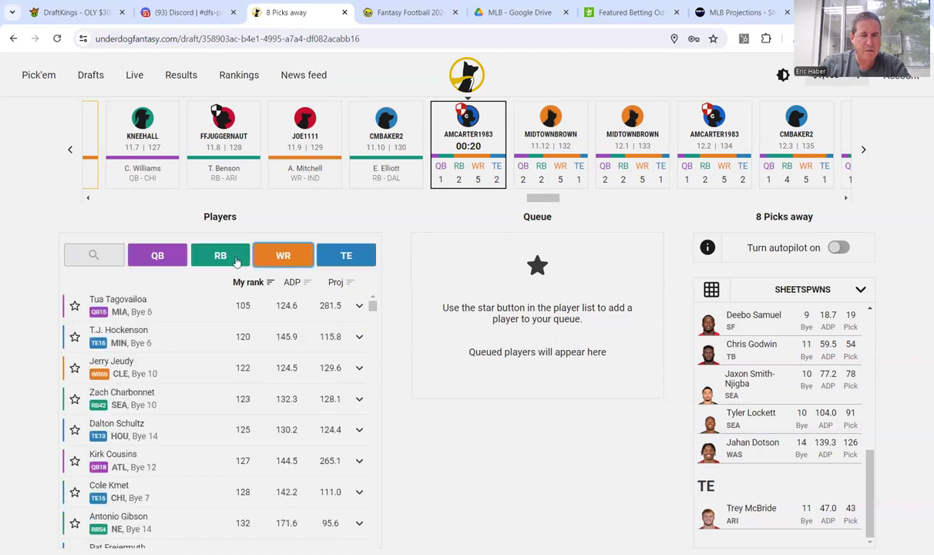
left_click(341, 261)
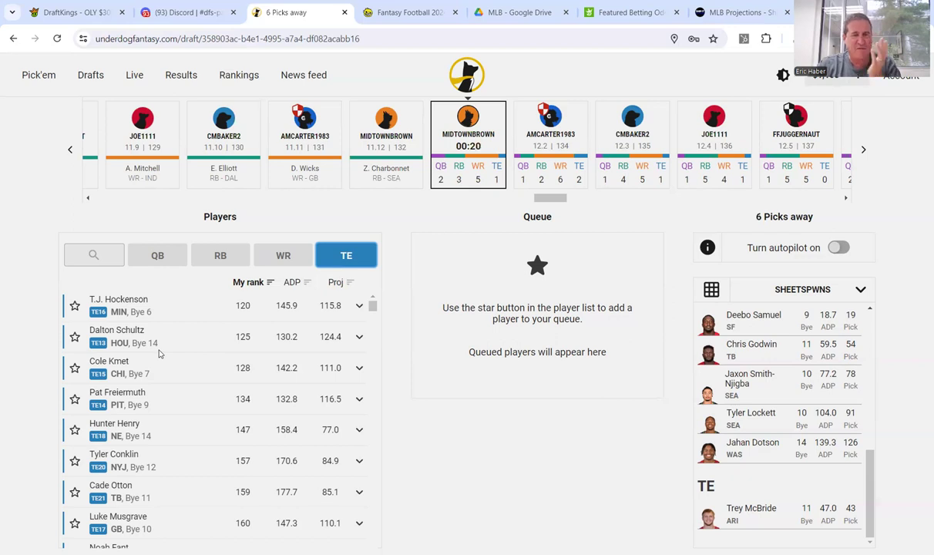
left_click(93, 257)
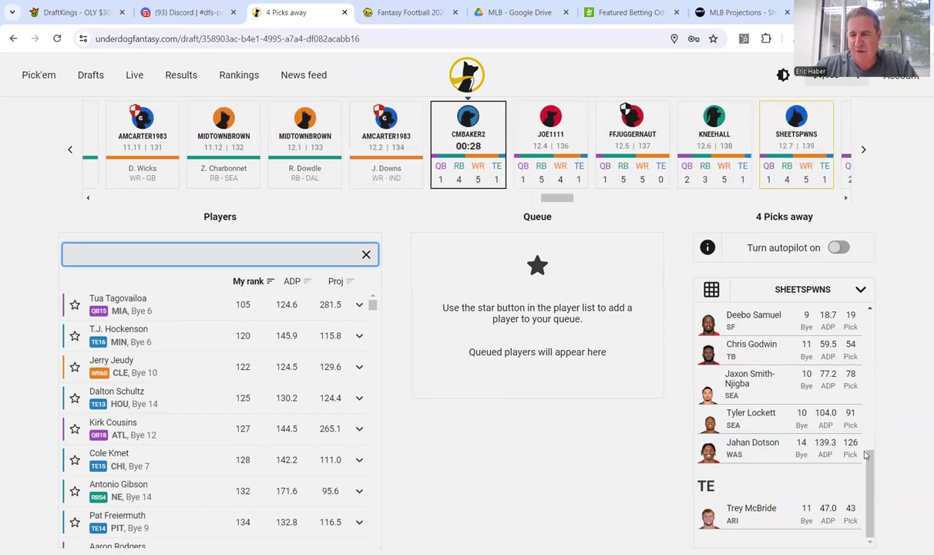
scroll(870, 423, "up", 2)
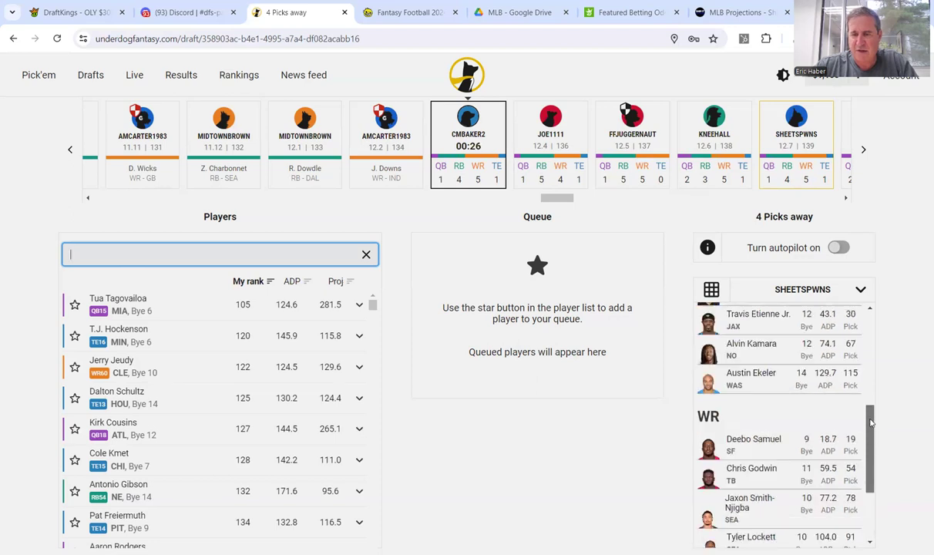
left_click_drag(870, 422, 889, 498)
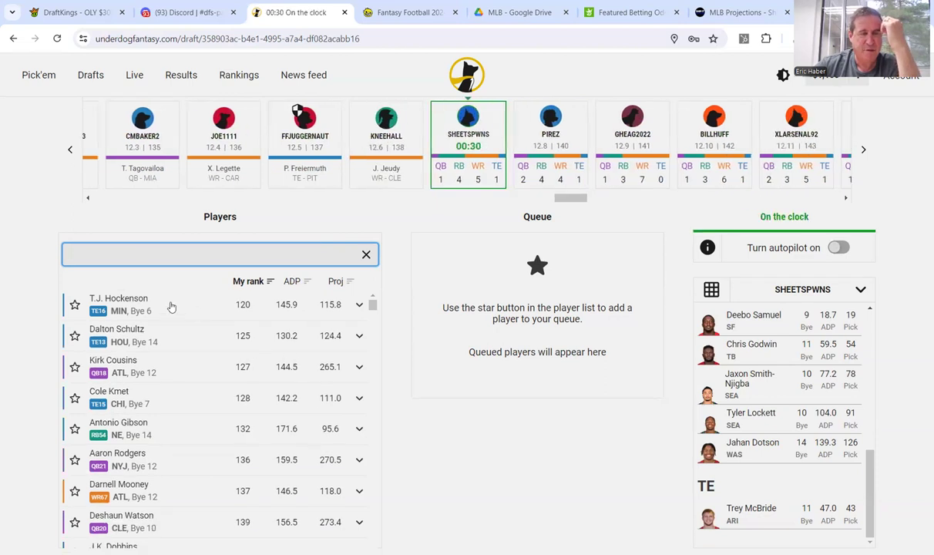
Draft T.J. Hockenson at pick 139, then list only quarterbacks.
left_click(127, 303)
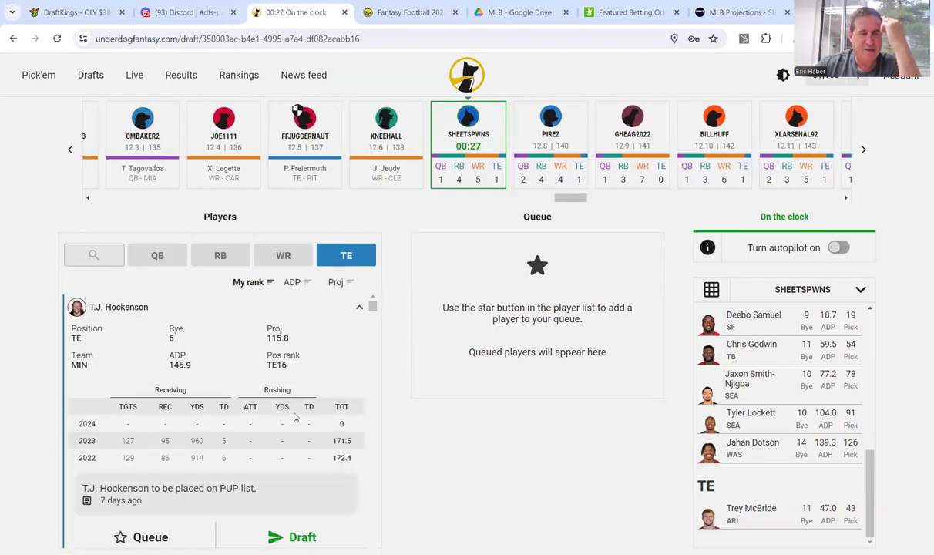
scroll(305, 339, "down", 3)
scroll(304, 349, "up", 3)
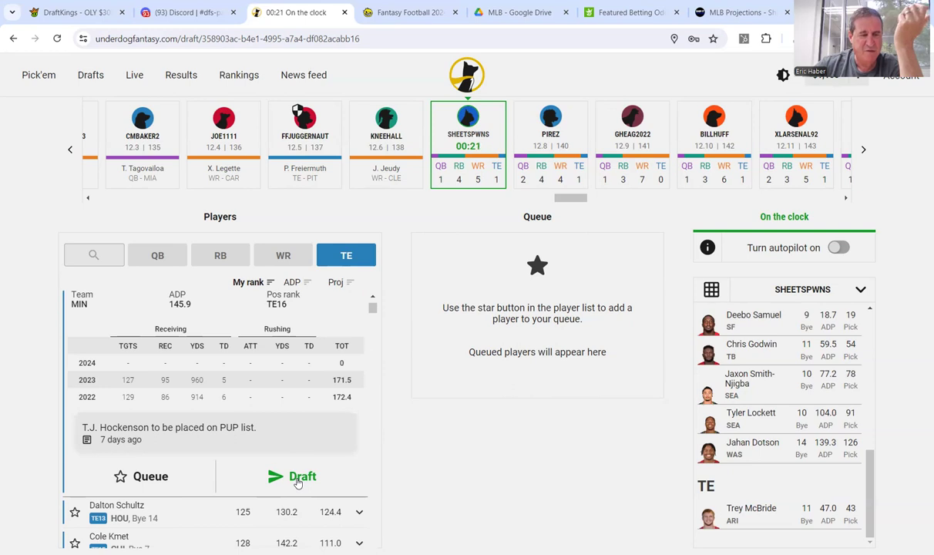
left_click(297, 478)
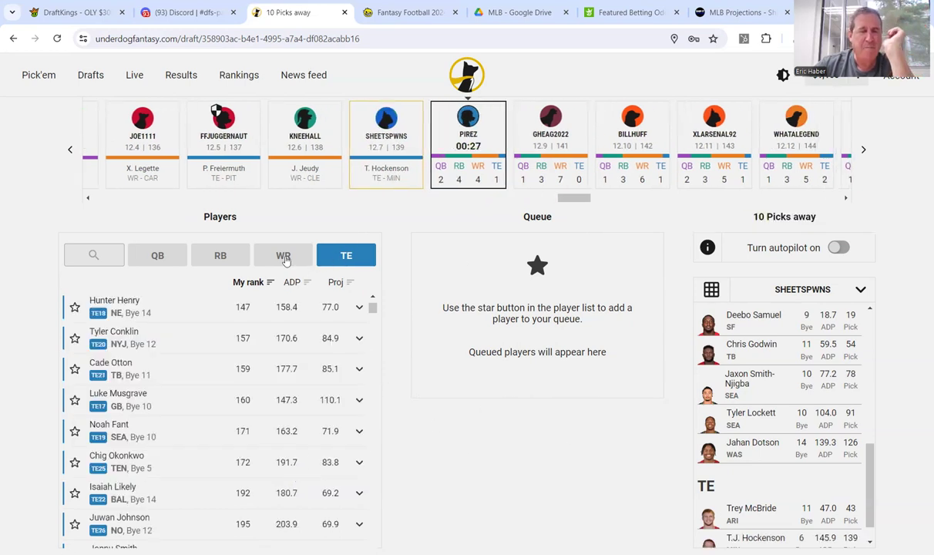
left_click(158, 255)
left_click(339, 255)
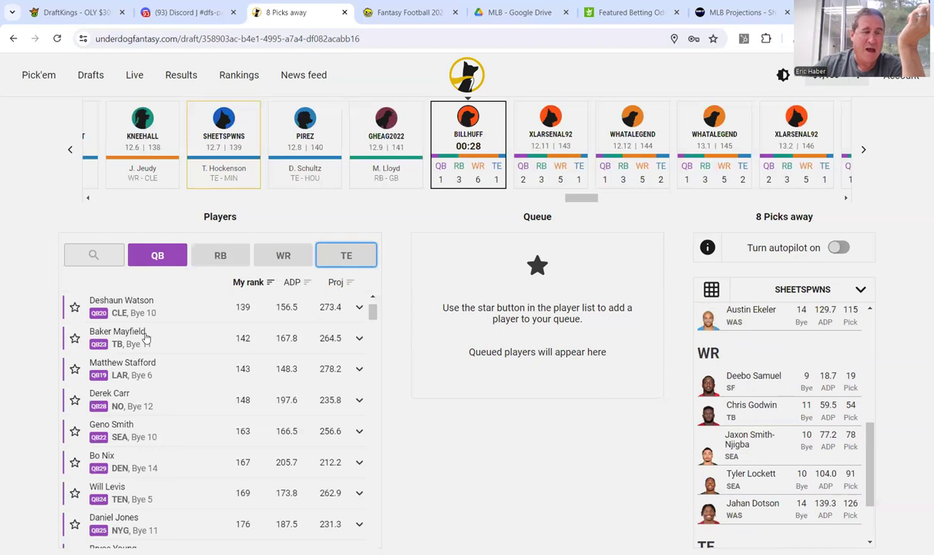
Scroll up and down the roster panel to review the players drafted so far.
scroll(798, 399, "up", 4)
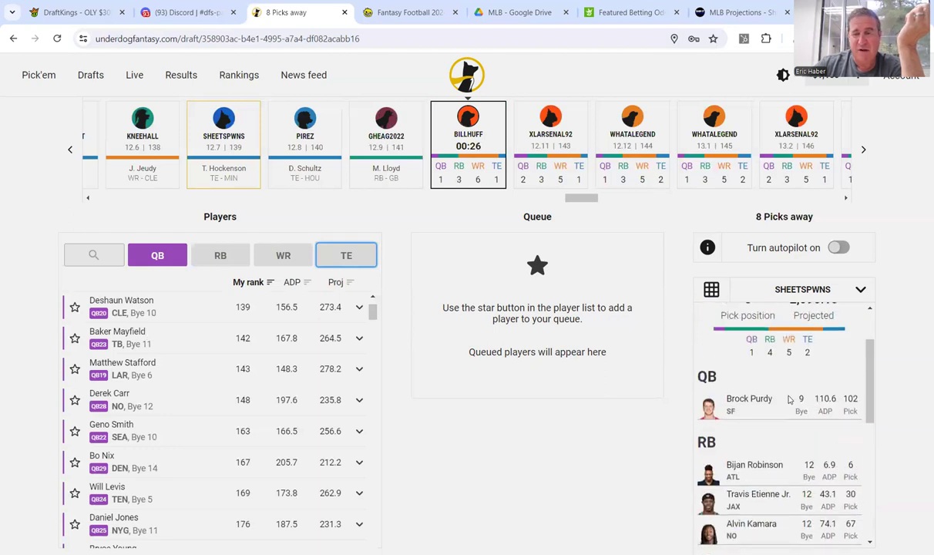
scroll(781, 409, "down", 2)
scroll(781, 409, "down", 2)
scroll(774, 402, "up", 4)
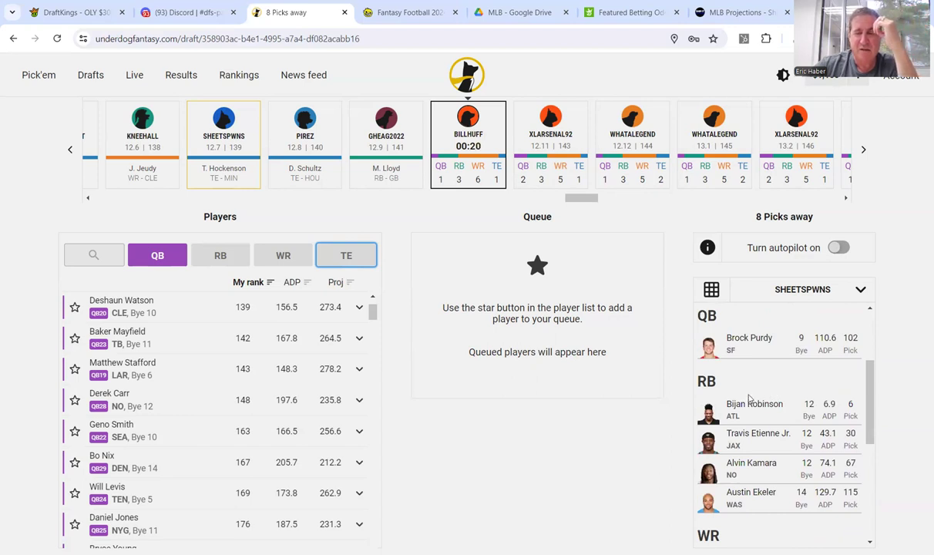
scroll(813, 426, "down", 3)
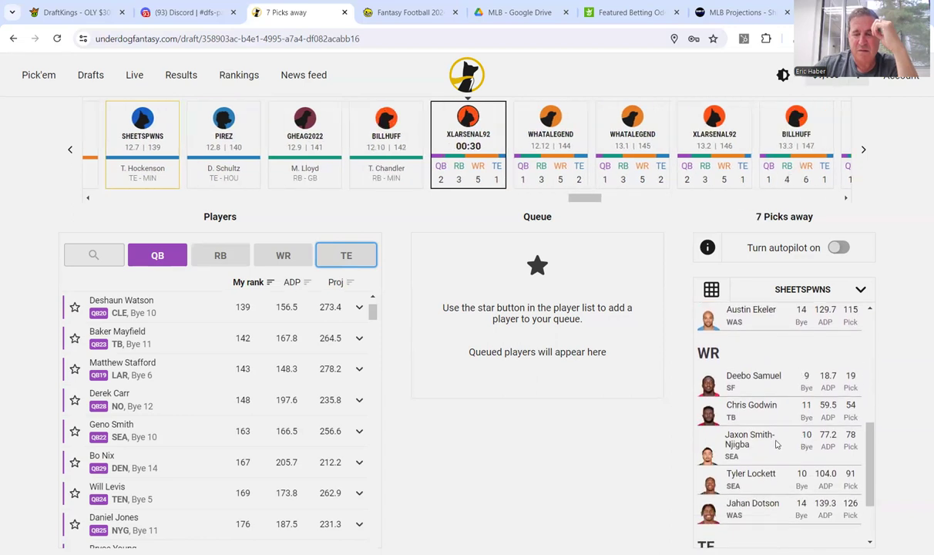
scroll(737, 422, "up", 5)
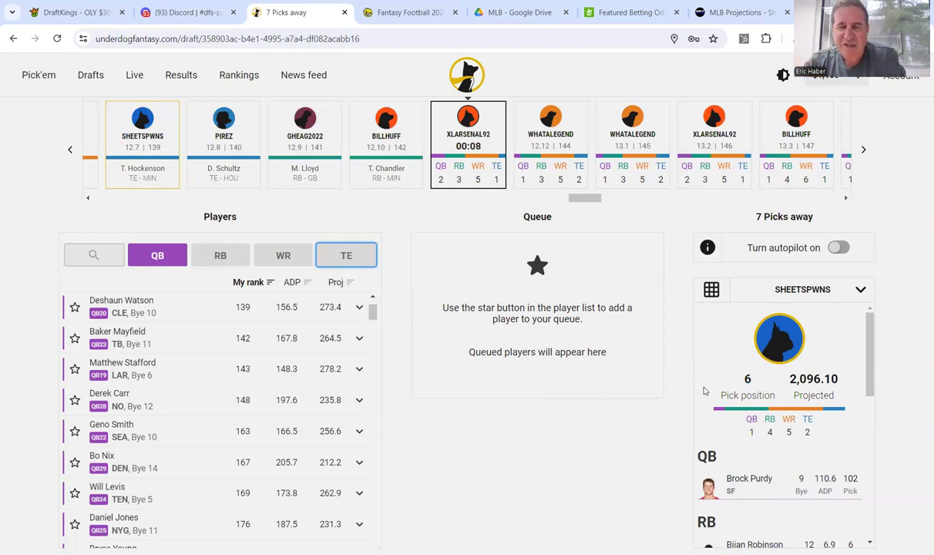
left_click_drag(869, 336, 901, 292)
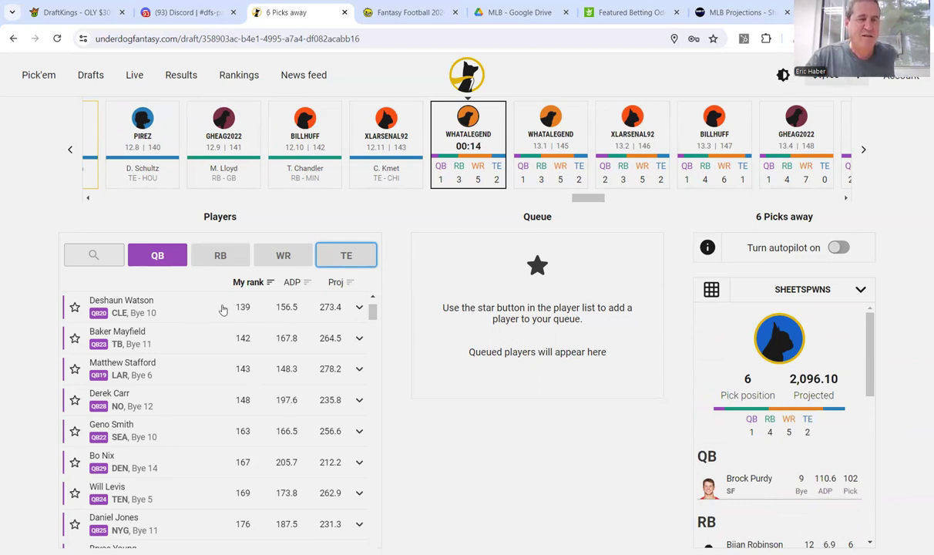
Turn on the RB, WR and TE filters, then keep only WR and scan the roster.
left_click(204, 257)
left_click(206, 256)
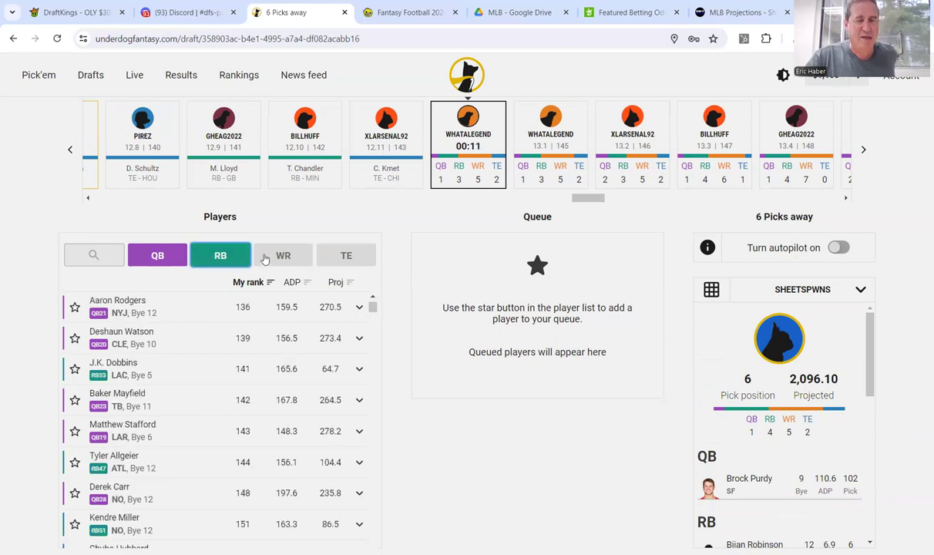
left_click(279, 255)
left_click(335, 253)
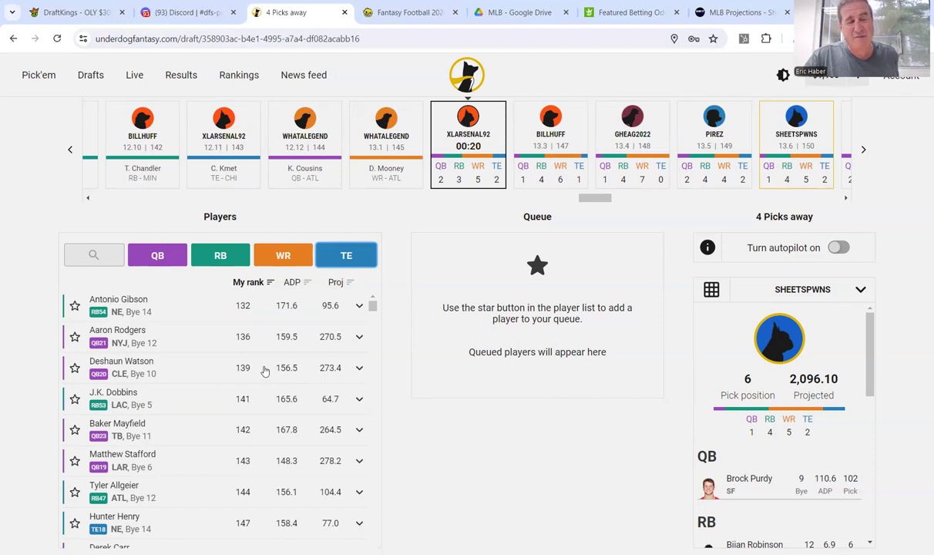
left_click(282, 256)
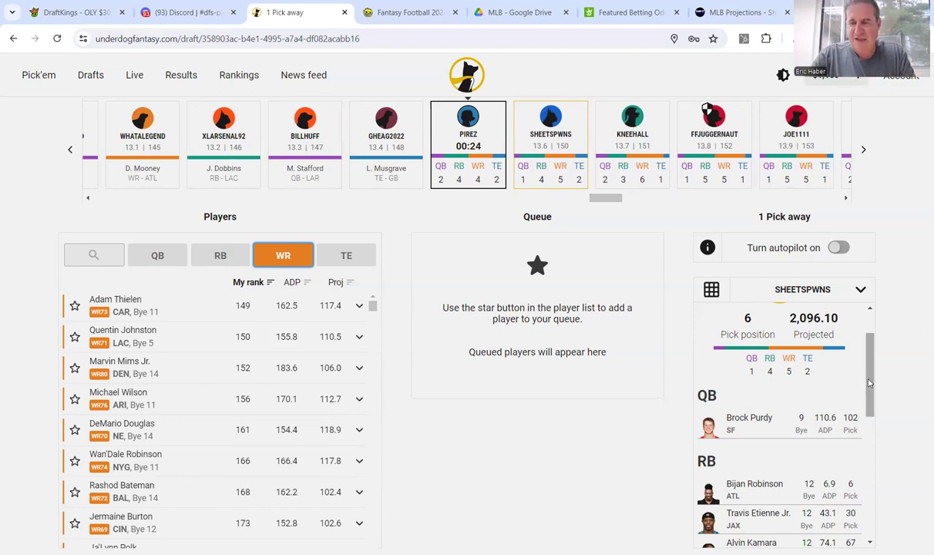
left_click_drag(868, 380, 883, 475)
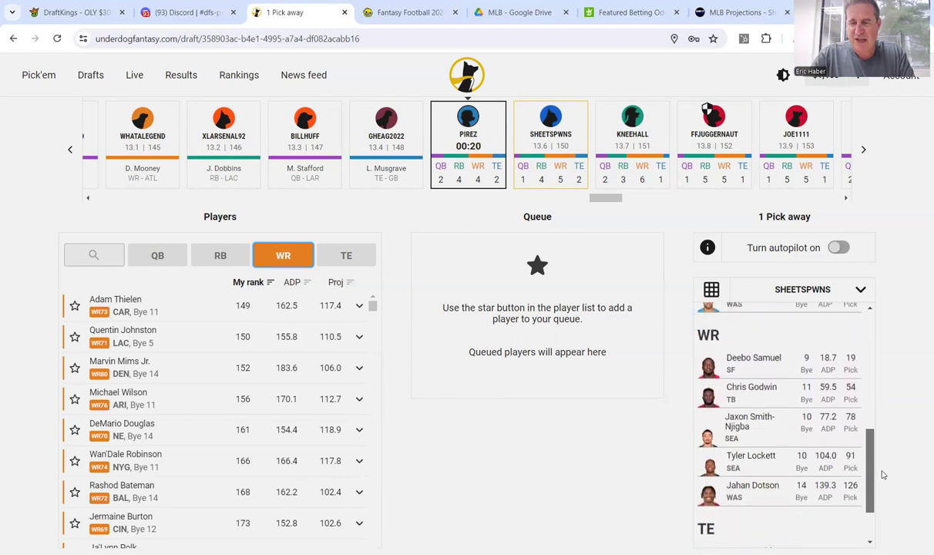
scroll(871, 470, "up", 10)
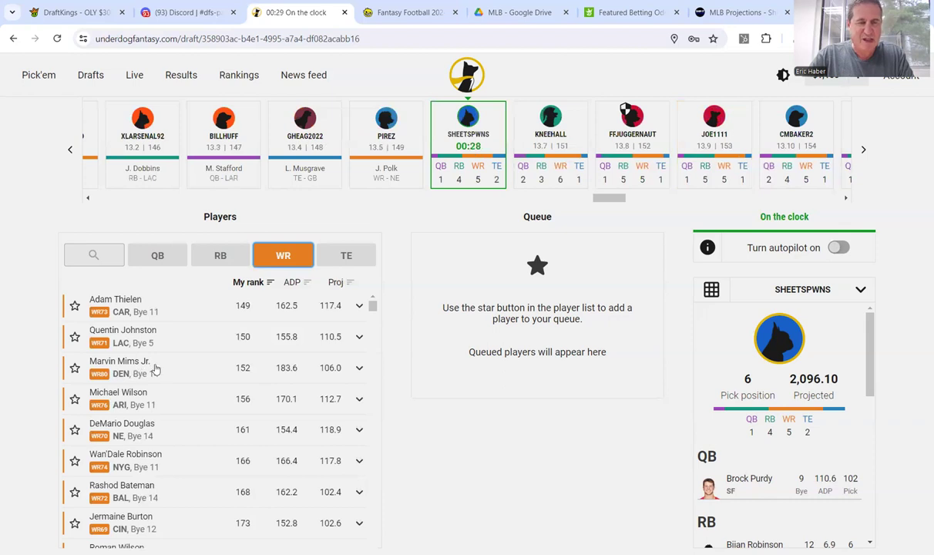
Draft wide receiver Marvin Mims Jr. with pick 150.
left_click(155, 369)
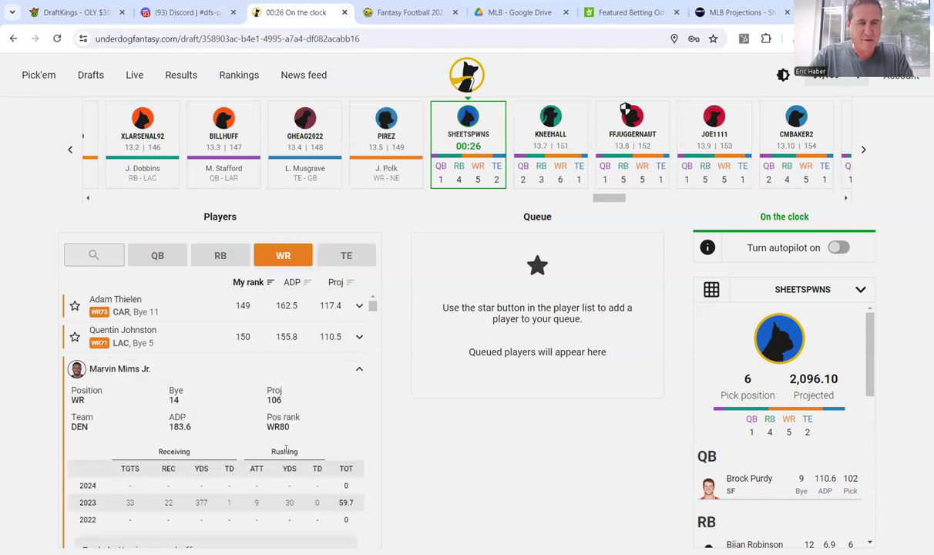
scroll(290, 459, "down", 3)
left_click(277, 400)
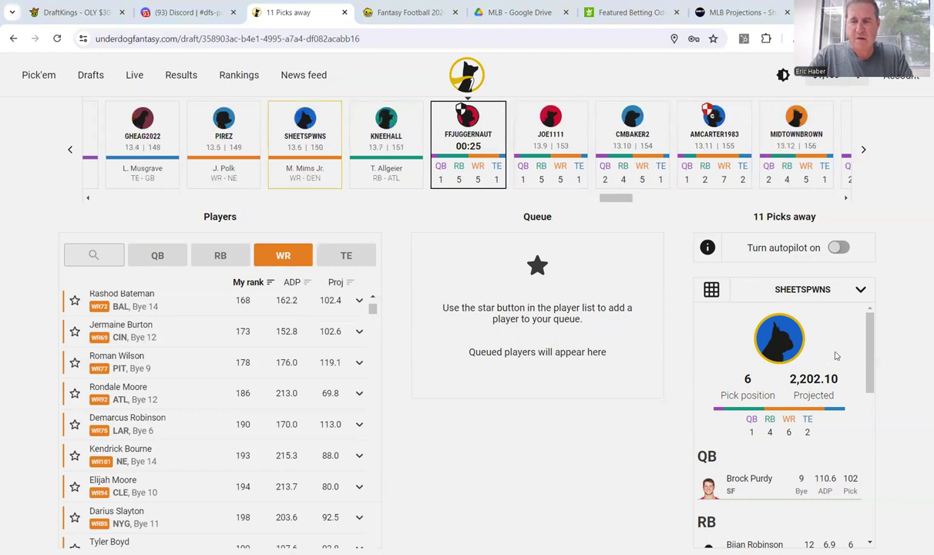
scroll(870, 324, "down", 2)
scroll(872, 313, "up", 2)
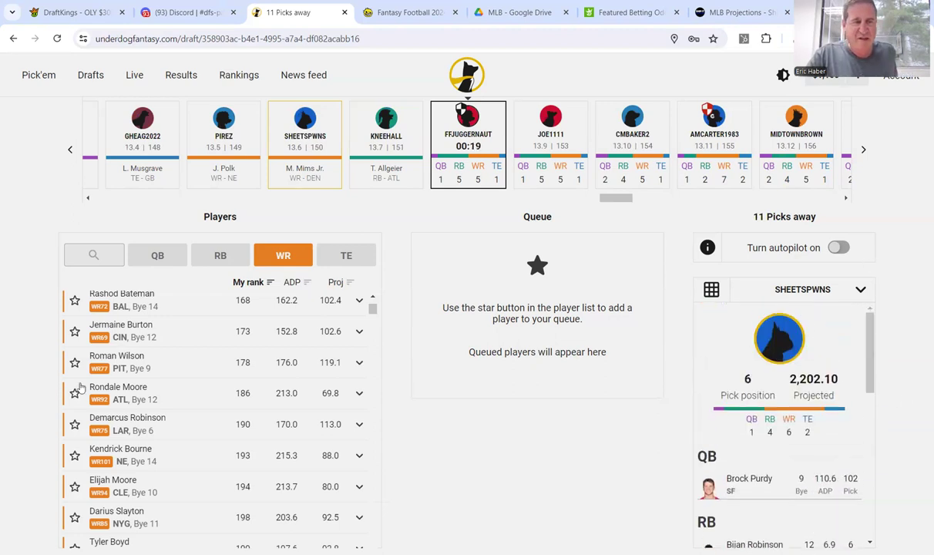
Turn the QB filter on and the WR filter off so only quarterbacks are listed.
left_click(92, 256)
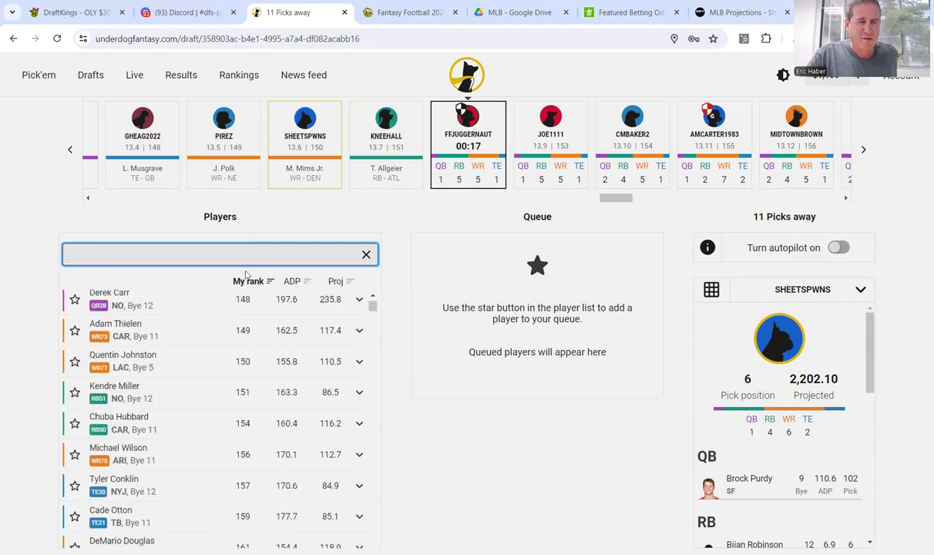
left_click(366, 254)
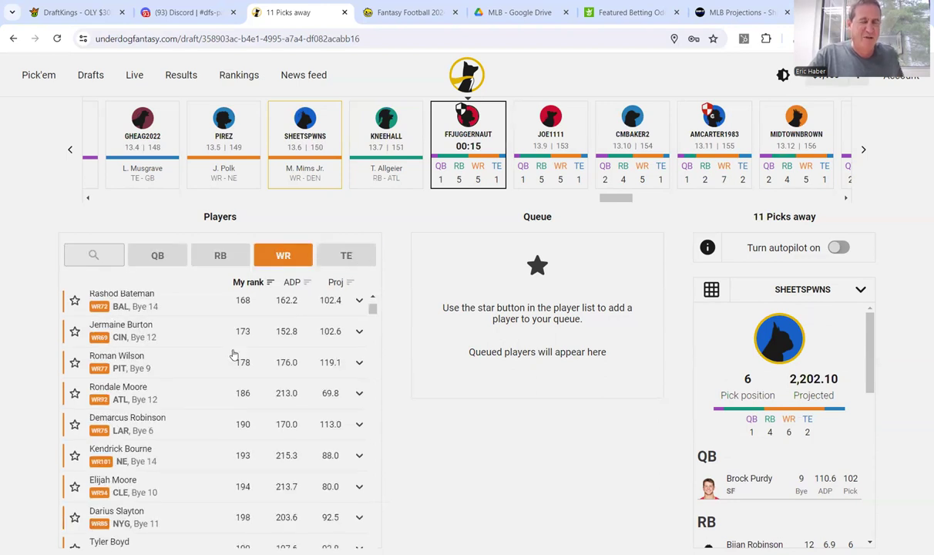
scroll(231, 339, "up", 2)
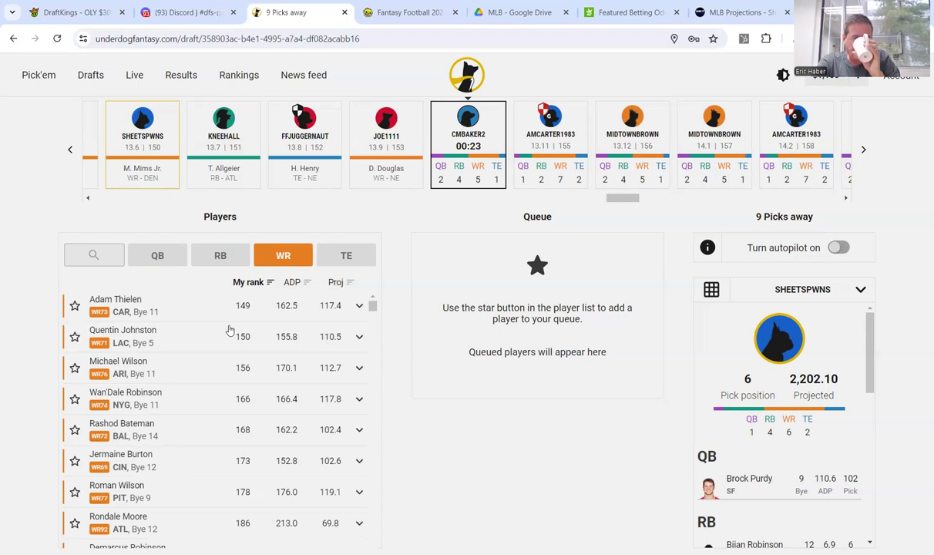
left_click(156, 254)
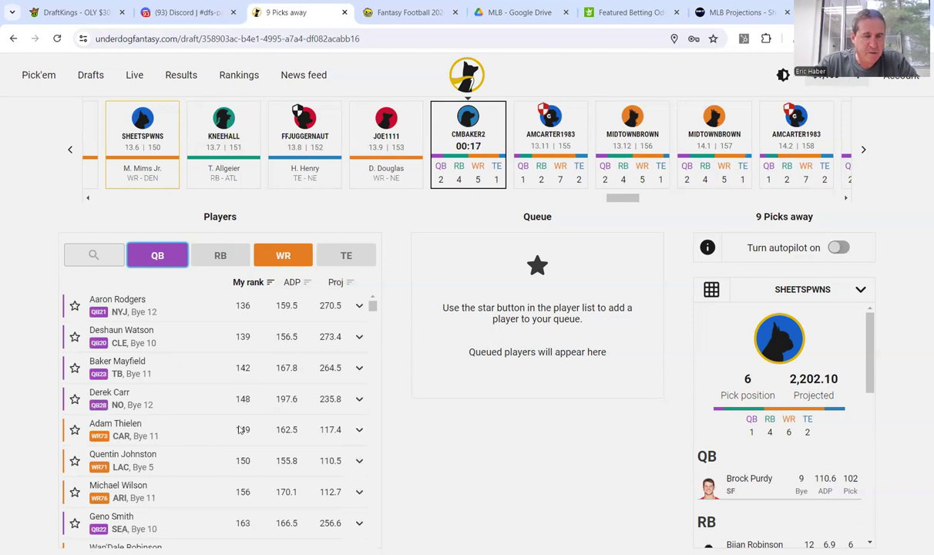
left_click(276, 252)
left_click(276, 252)
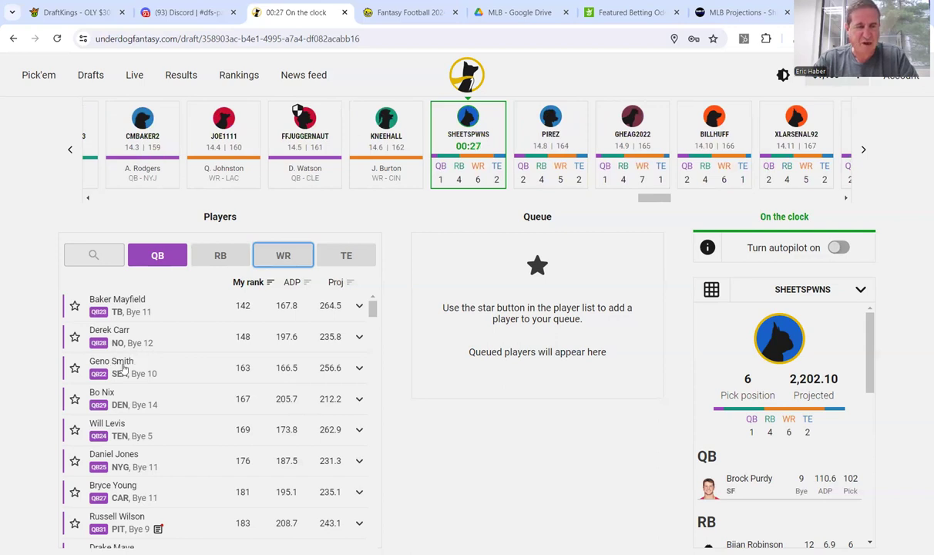
Draft quarterback Geno Smith with pick 163.
left_click(114, 365)
scroll(276, 407, "down", 3)
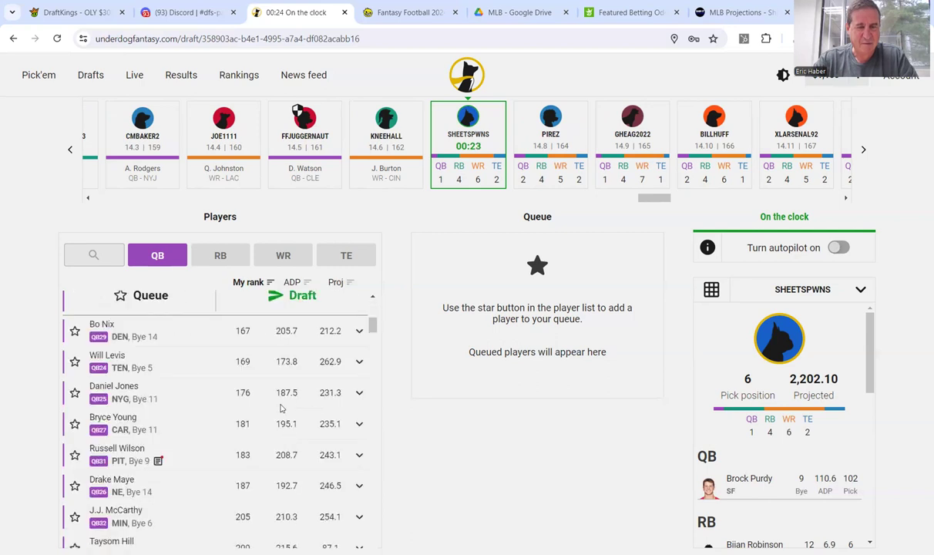
scroll(292, 400, "up", 3)
left_click(288, 415)
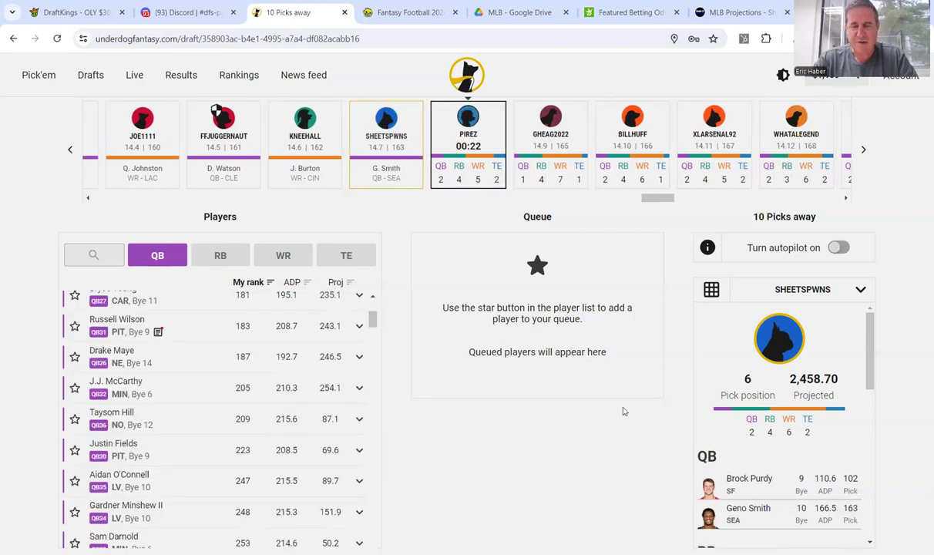
left_click_drag(873, 349, 885, 524)
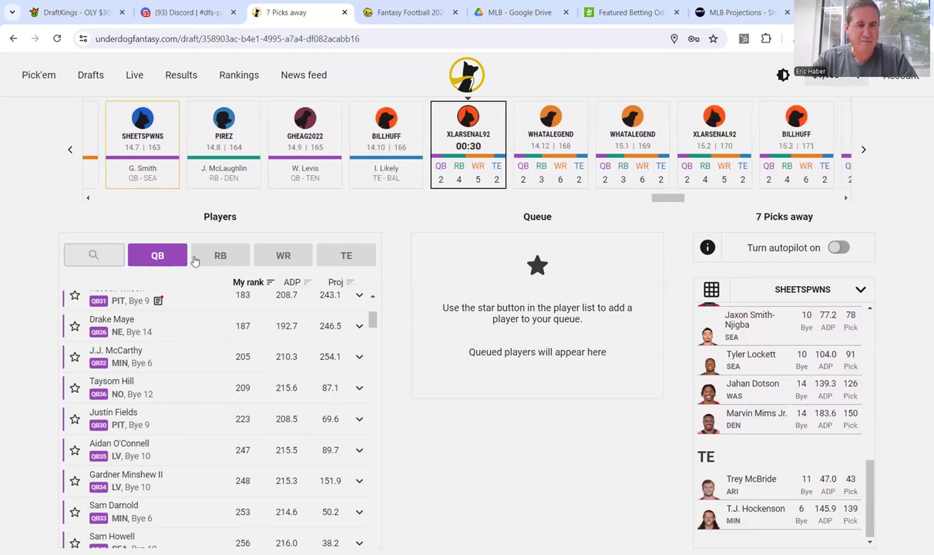
Turn on the RB, WR and TE filters and browse the full player list.
left_click(231, 257)
left_click(291, 258)
left_click(348, 258)
scroll(375, 311, "up", 2)
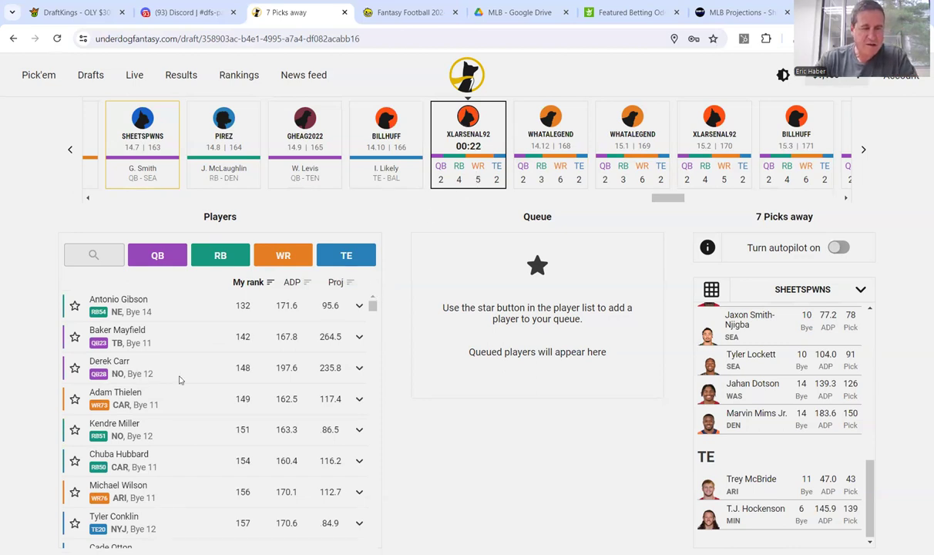
scroll(229, 405, "down", 5)
scroll(234, 405, "down", 5)
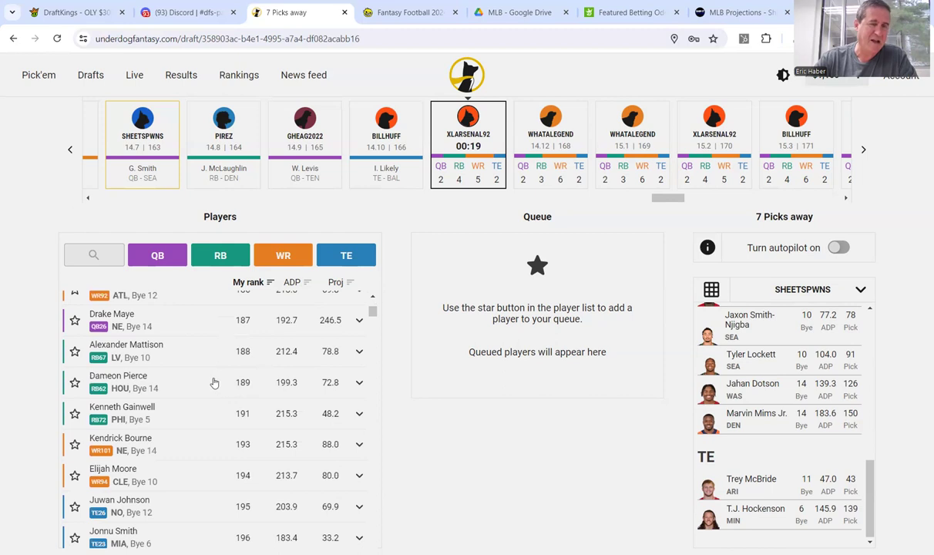
scroll(189, 387, "up", 10)
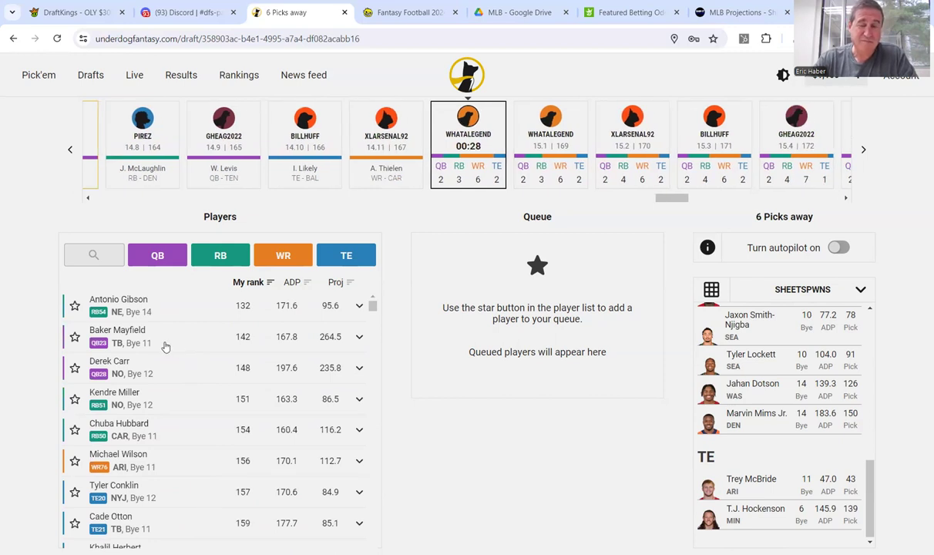
scroll(771, 351, "up", 1)
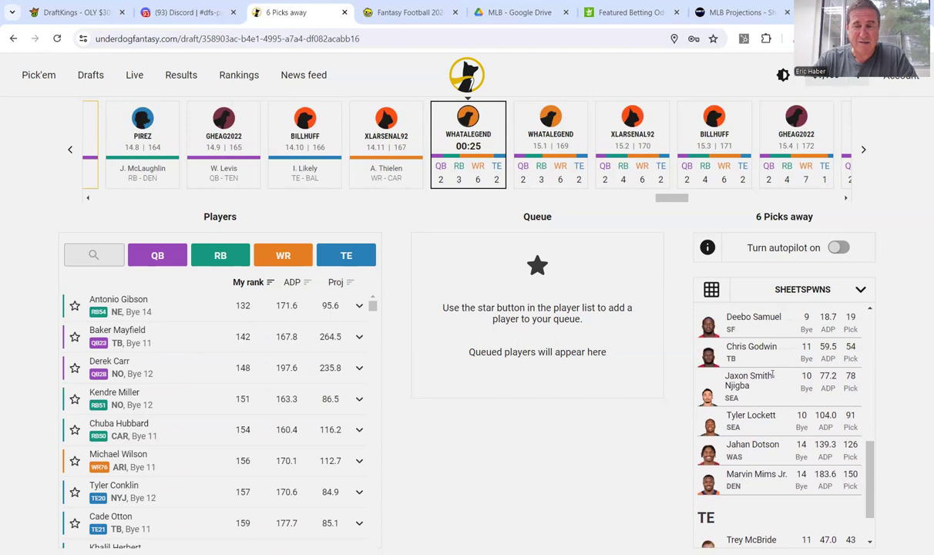
scroll(771, 375, "up", 5)
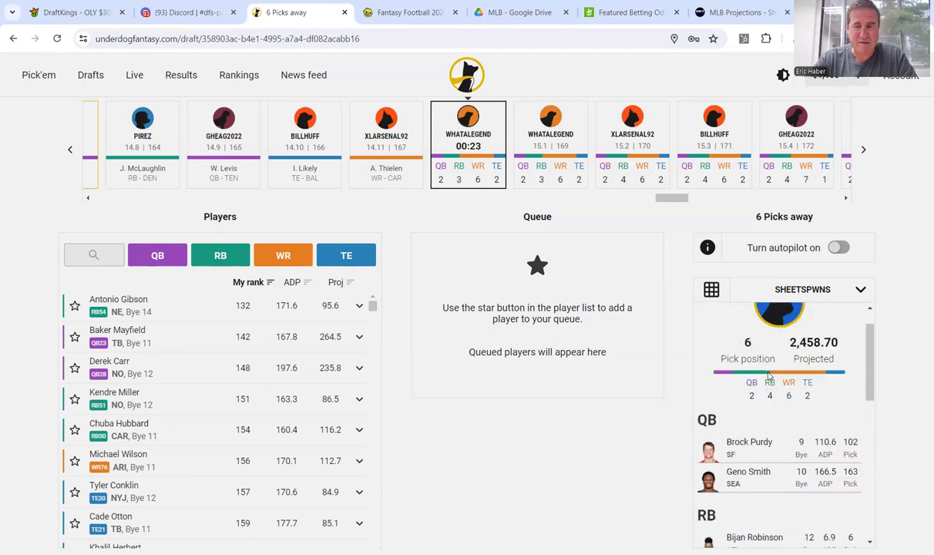
scroll(769, 375, "up", 1)
scroll(269, 395, "down", 2)
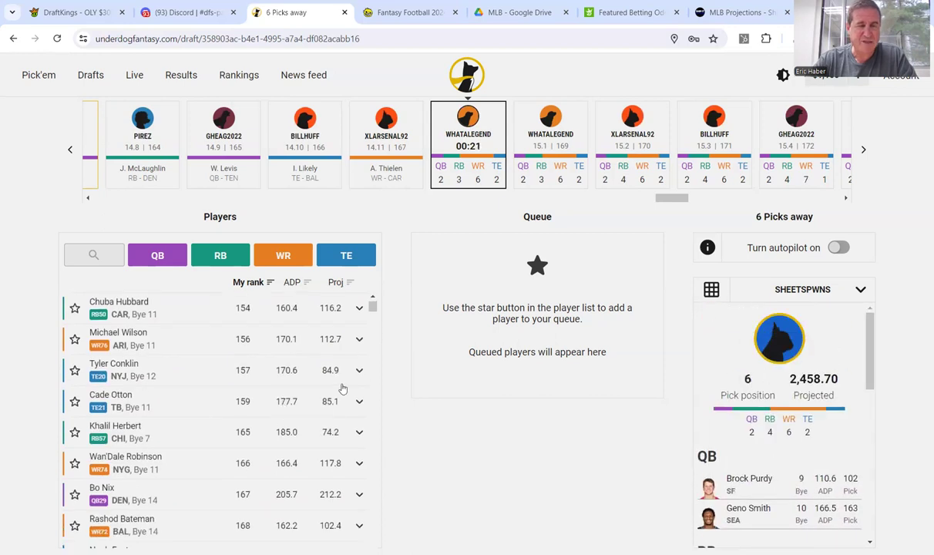
scroll(304, 330, "up", 2)
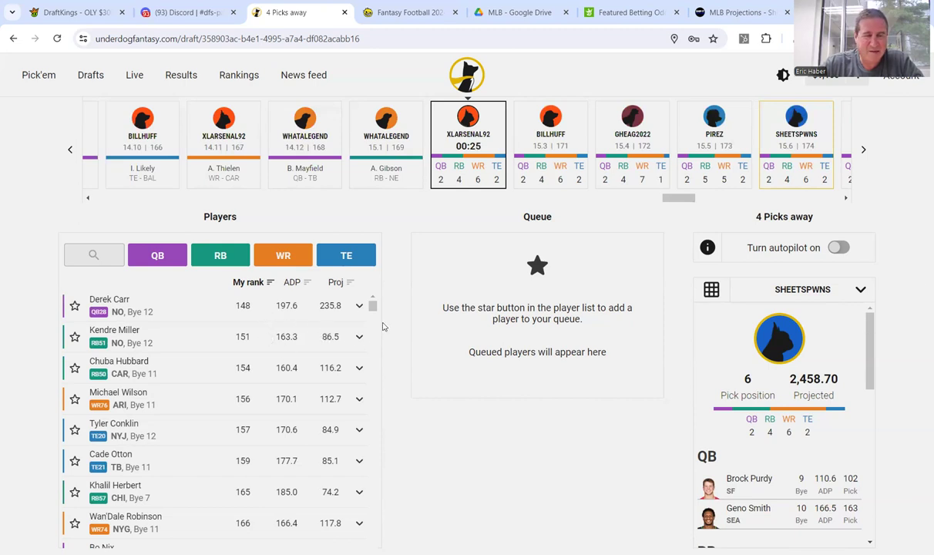
Briefly filter to quarterbacks, then clear the filter and browse all positions.
left_click(151, 250)
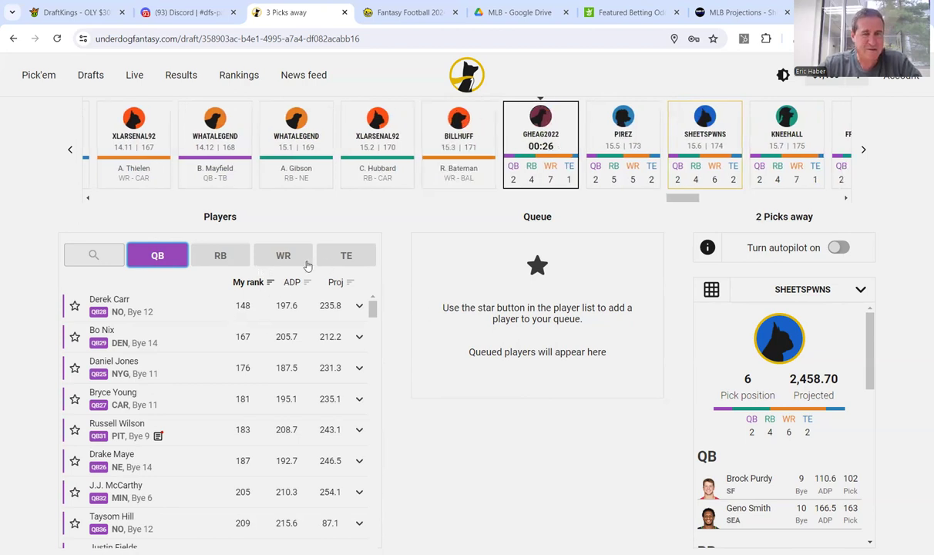
left_click(158, 262)
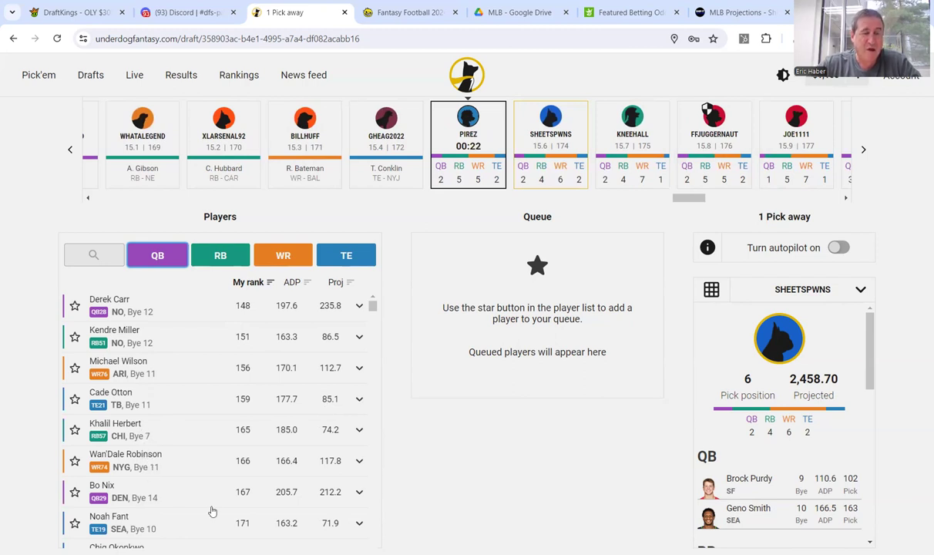
scroll(208, 505, "down", 3)
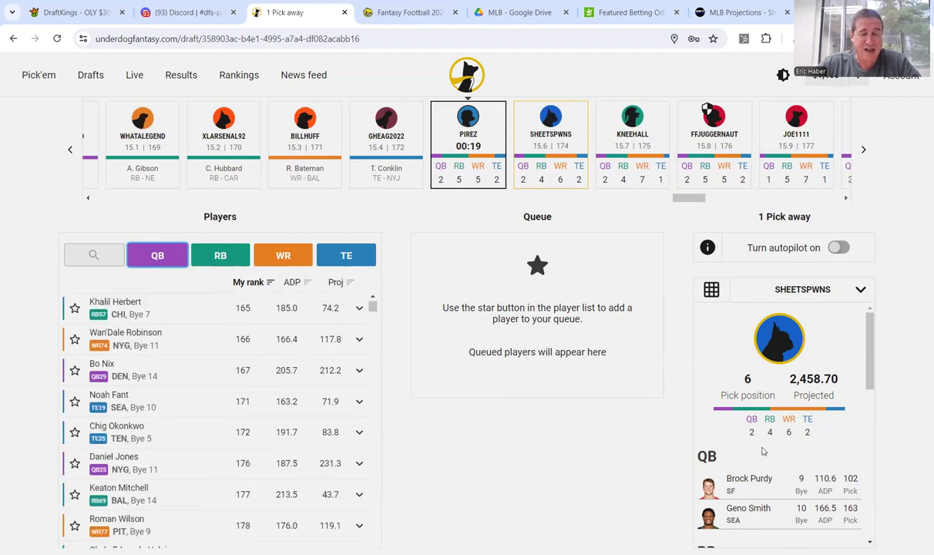
scroll(801, 462, "down", 8)
scroll(830, 485, "down", 1)
scroll(738, 473, "up", 9)
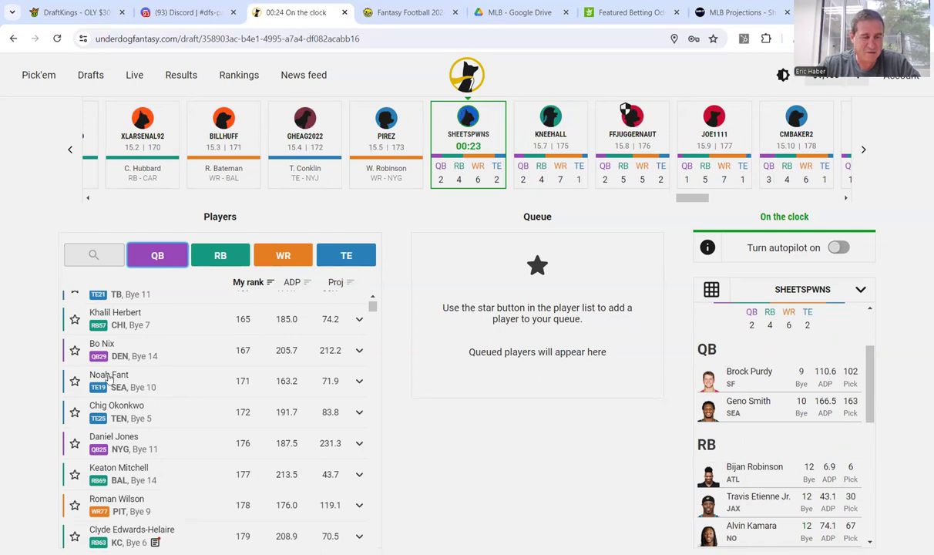
Draft Seahawks tight end Noah Fant with pick 174.
left_click(108, 379)
scroll(308, 462, "down", 3)
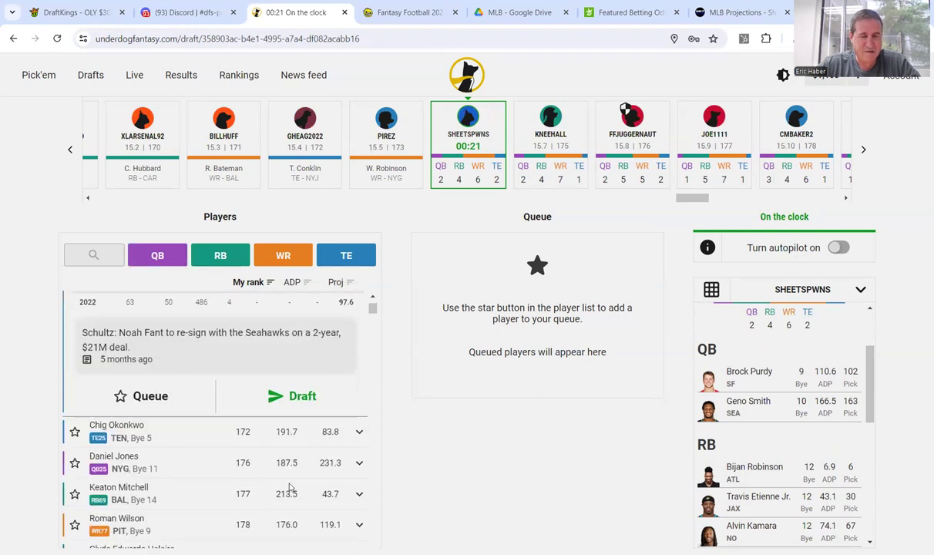
left_click(279, 379)
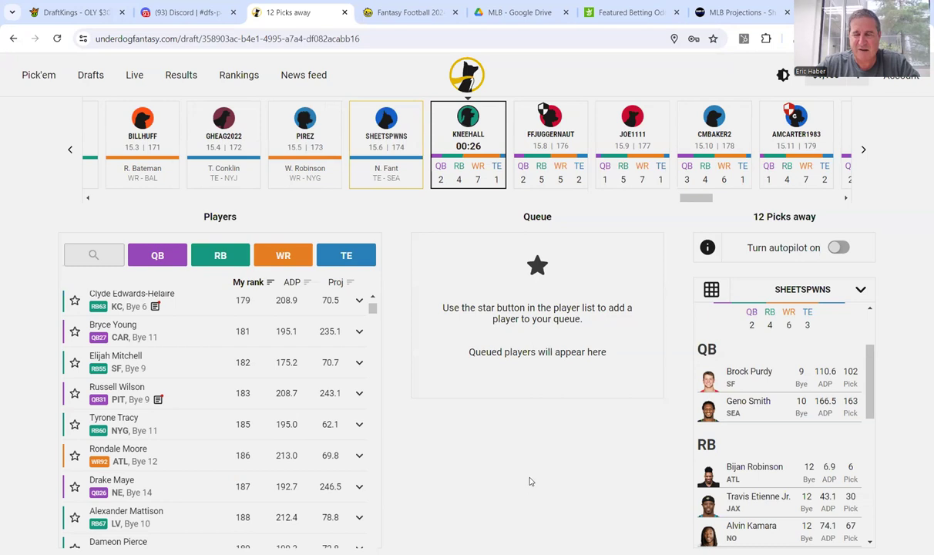
left_click_drag(867, 379, 832, 269)
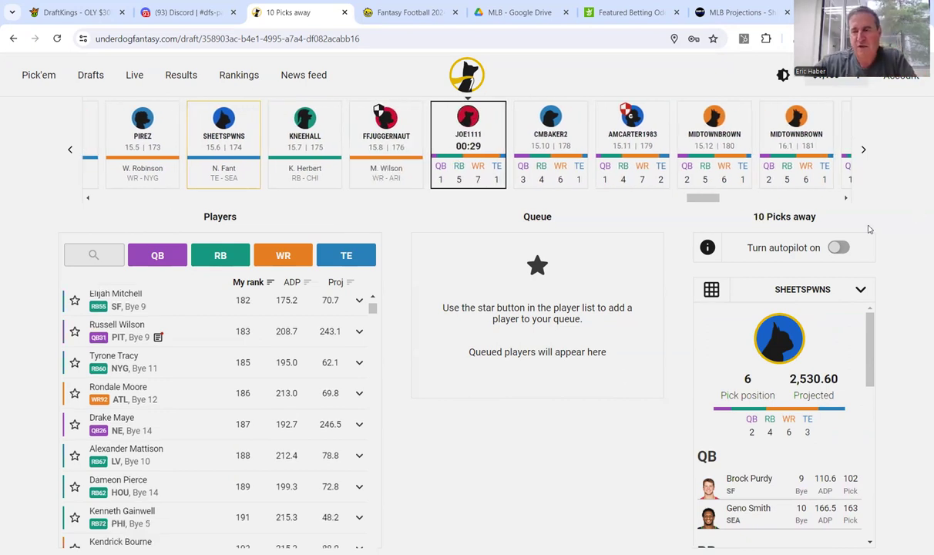
scroll(786, 408, "down", 3)
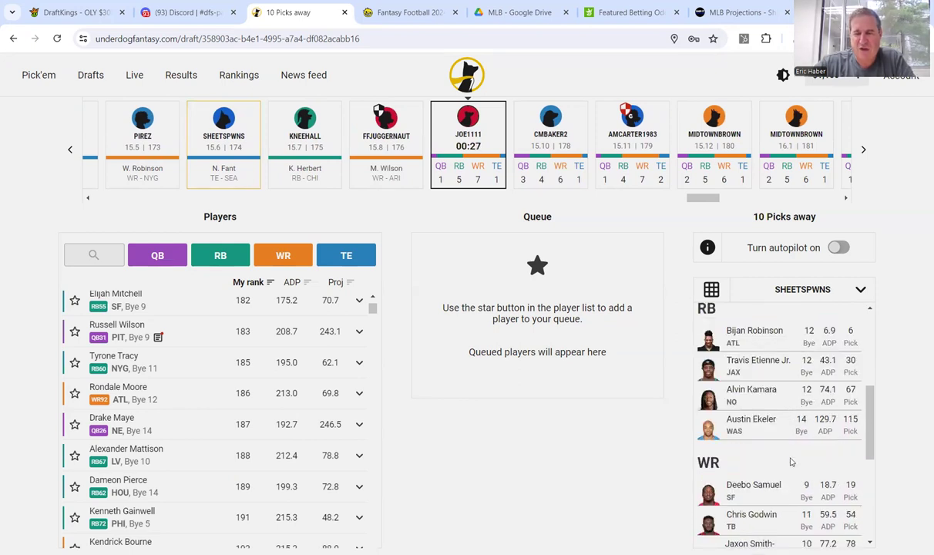
scroll(791, 480, "down", 1)
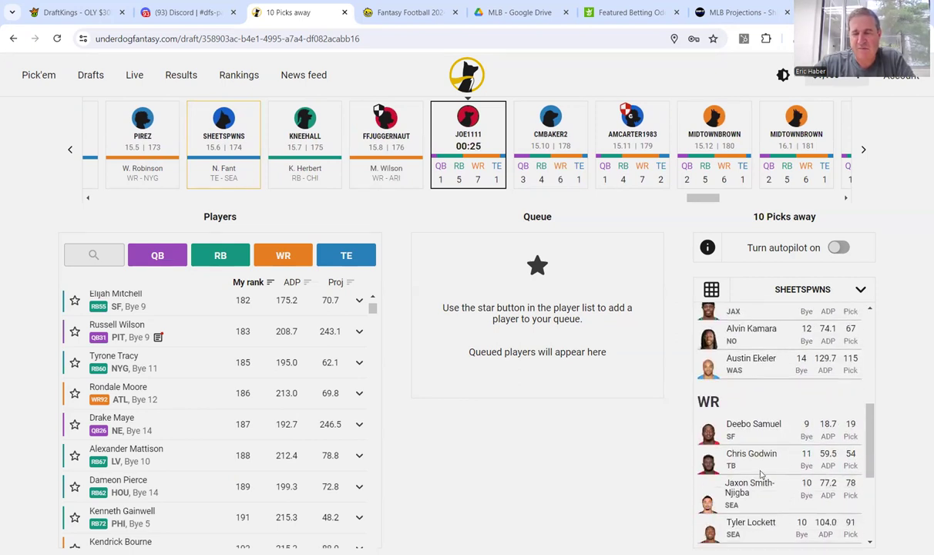
scroll(758, 462, "down", 2)
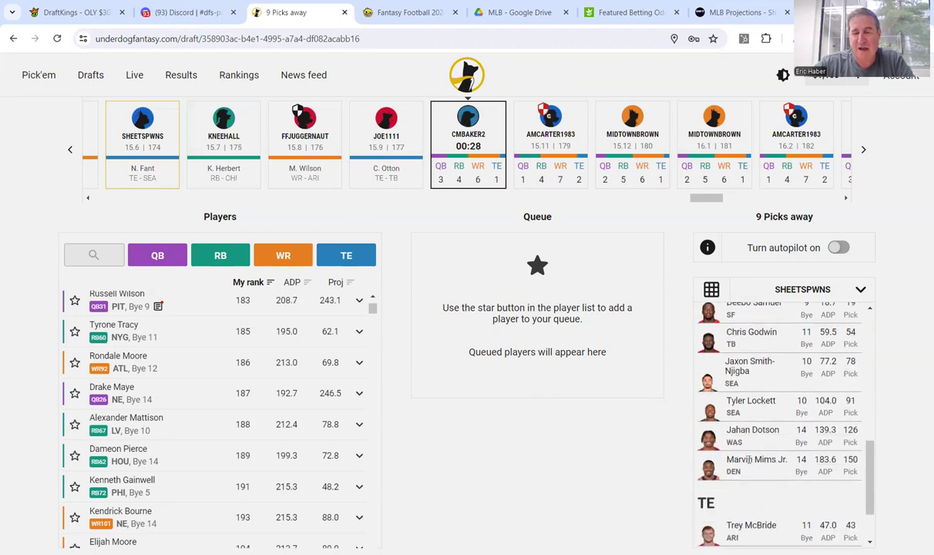
scroll(113, 356, "up", 5)
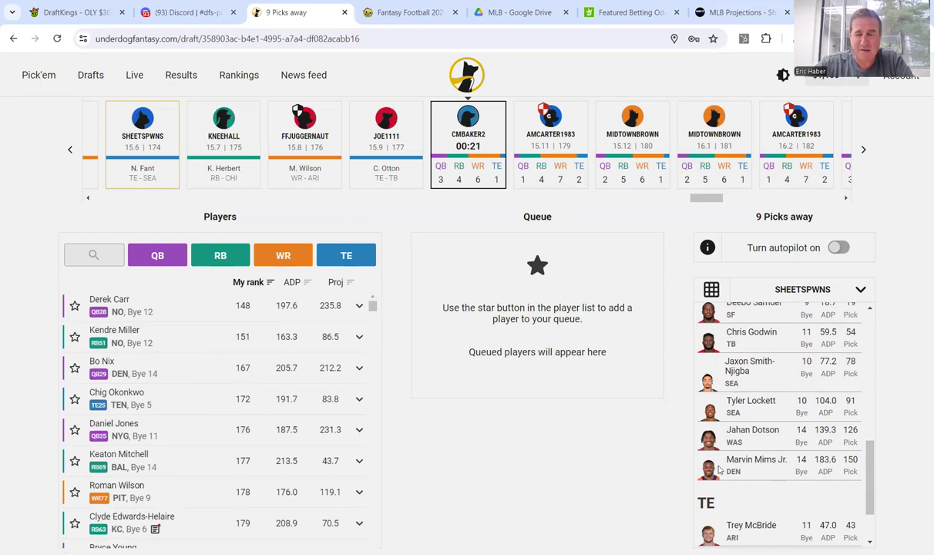
scroll(708, 471, "down", 1)
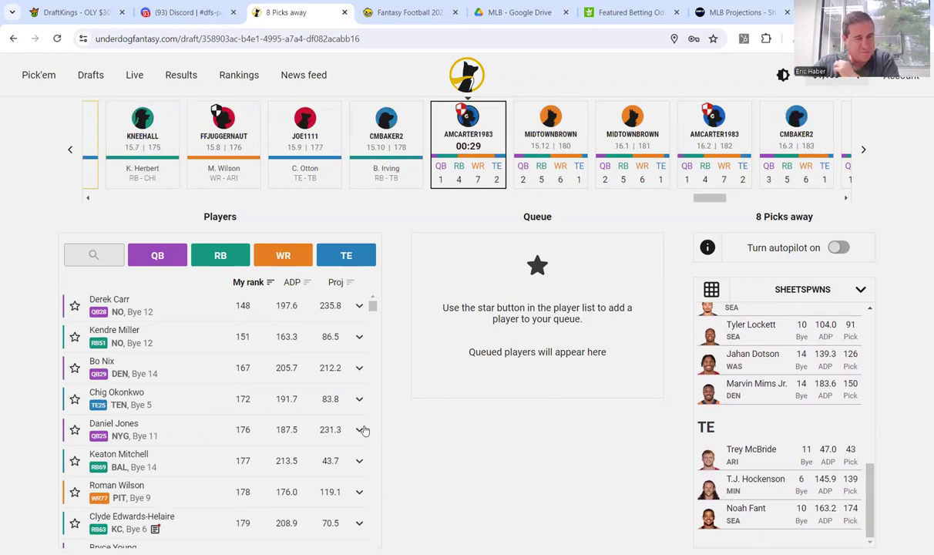
scroll(768, 362, "up", 4)
scroll(767, 354, "up", 2)
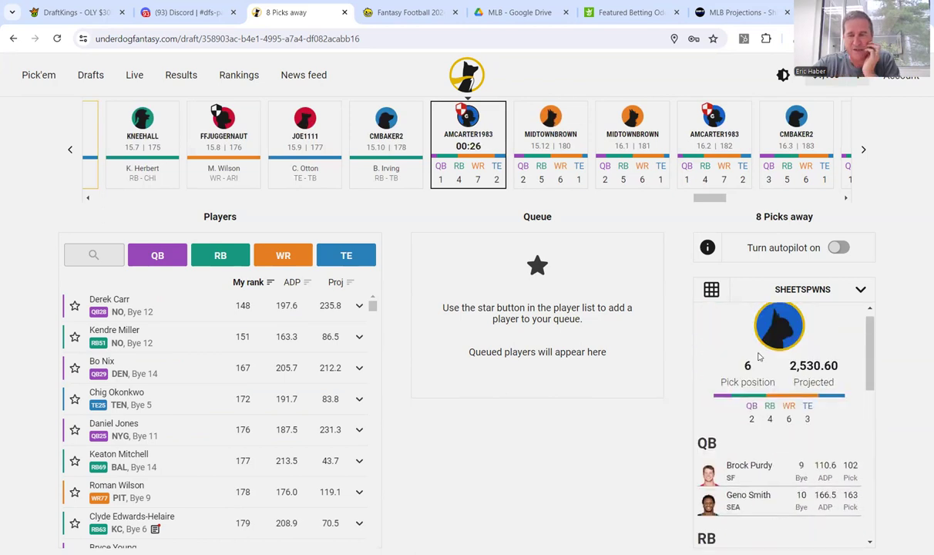
scroll(720, 416, "down", 1)
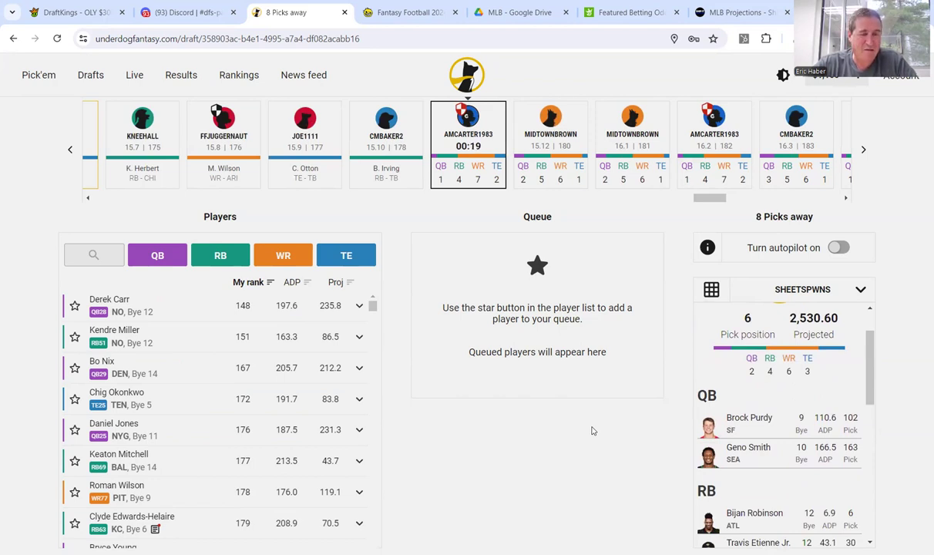
left_click(101, 359)
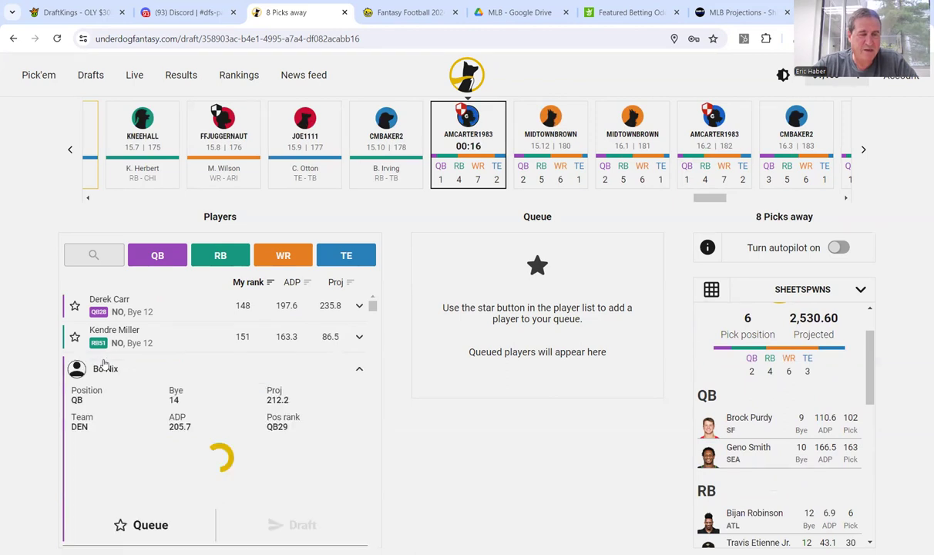
scroll(223, 443, "down", 2)
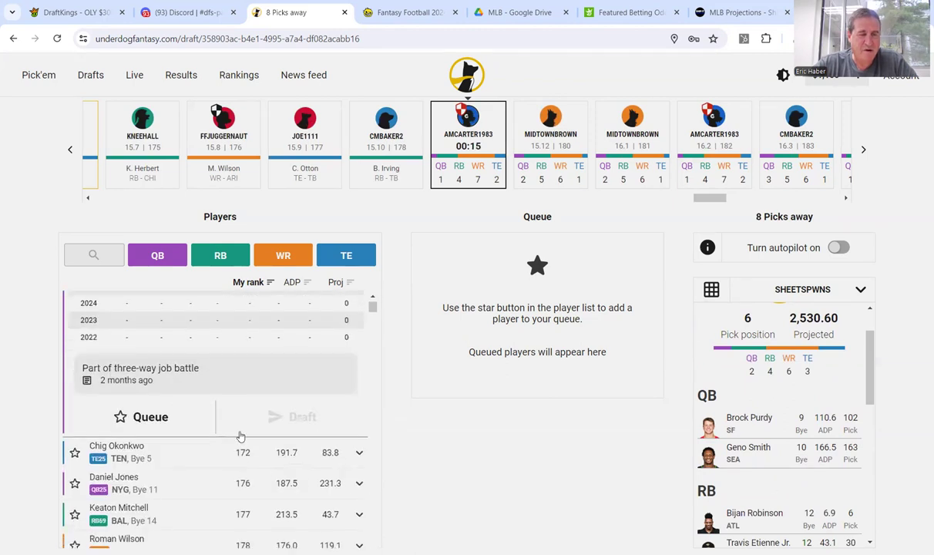
scroll(231, 416, "up", 1)
scroll(238, 432, "up", 1)
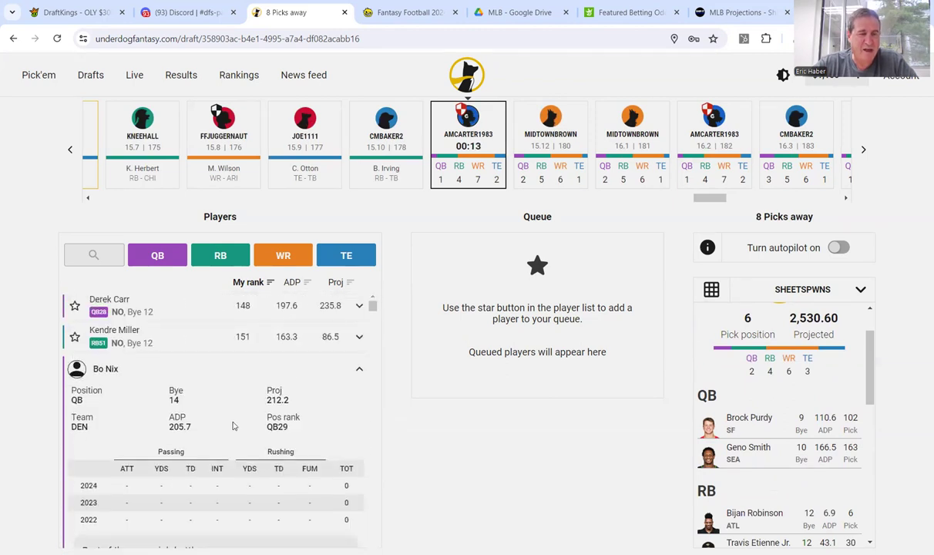
left_click(362, 369)
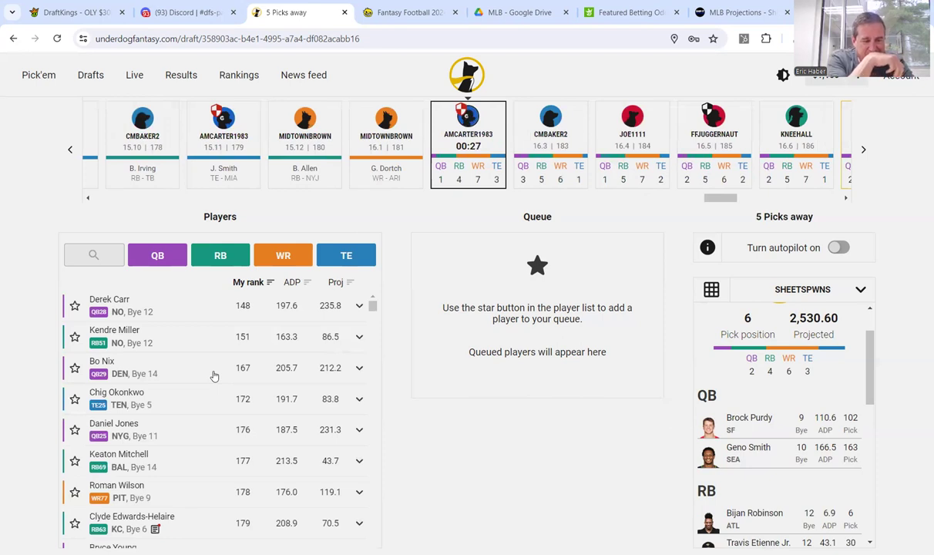
scroll(215, 493, "down", 3)
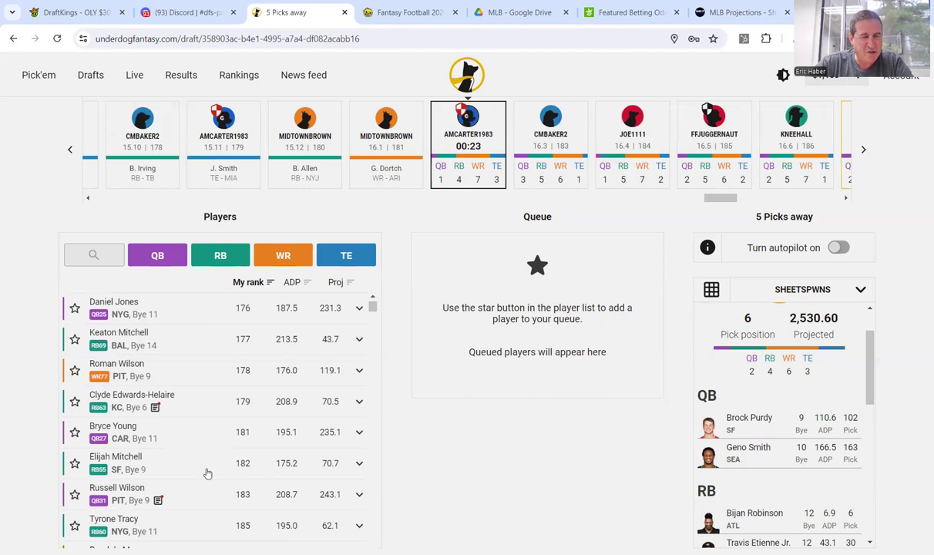
scroll(208, 468, "down", 2)
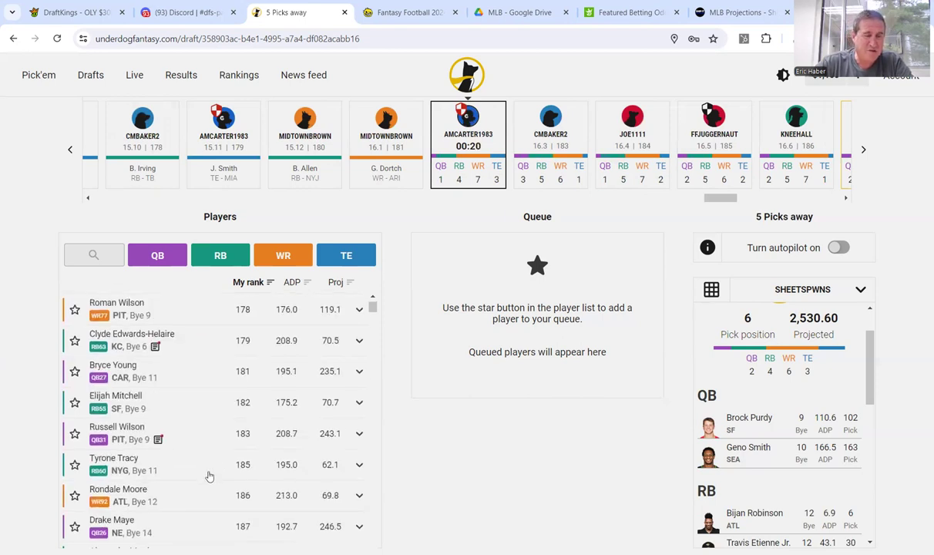
scroll(172, 488, "down", 1)
scroll(172, 488, "down", 1)
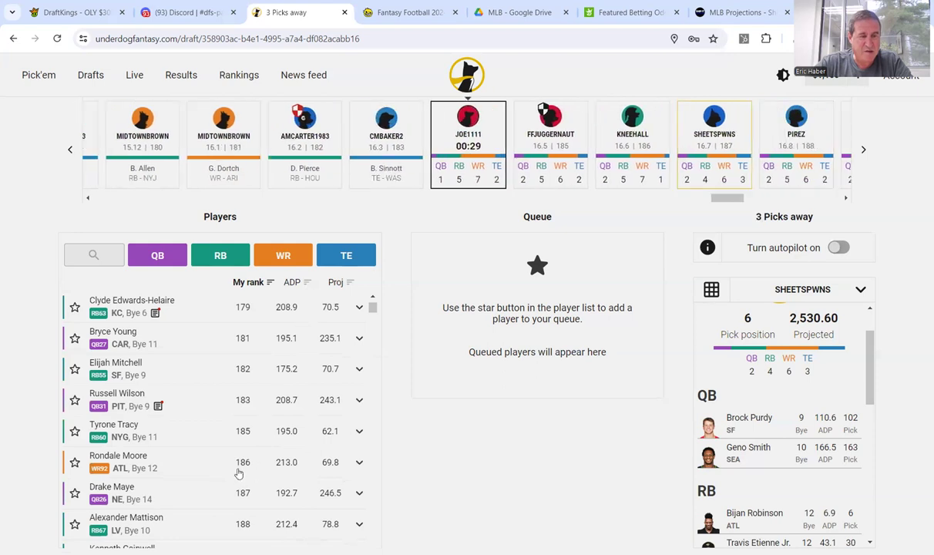
scroll(811, 453, "up", 1)
scroll(811, 453, "down", 5)
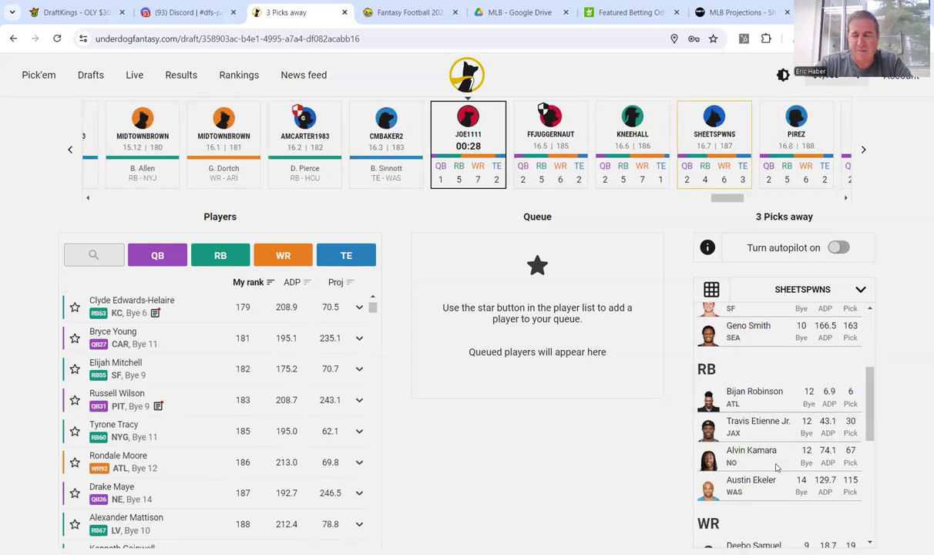
scroll(777, 467, "up", 3)
scroll(777, 467, "up", 2)
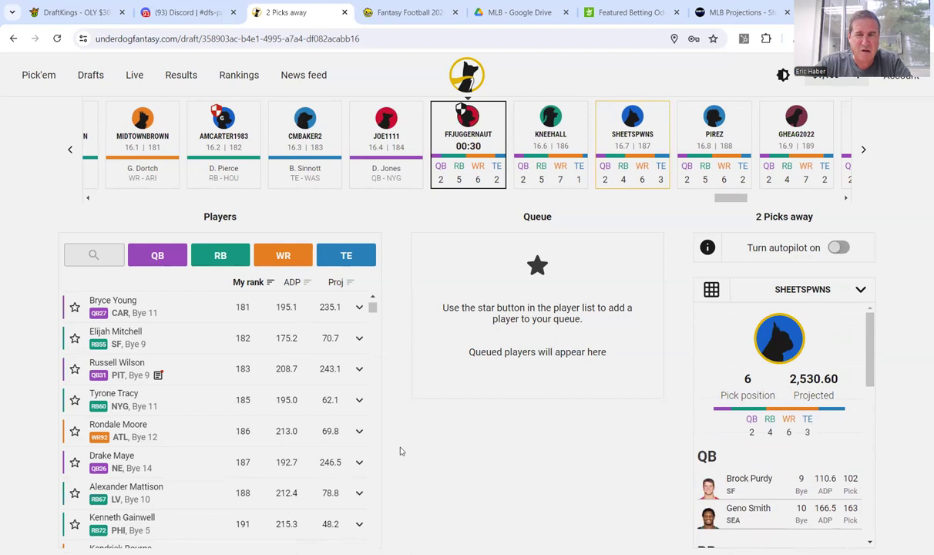
scroll(293, 403, "up", 3)
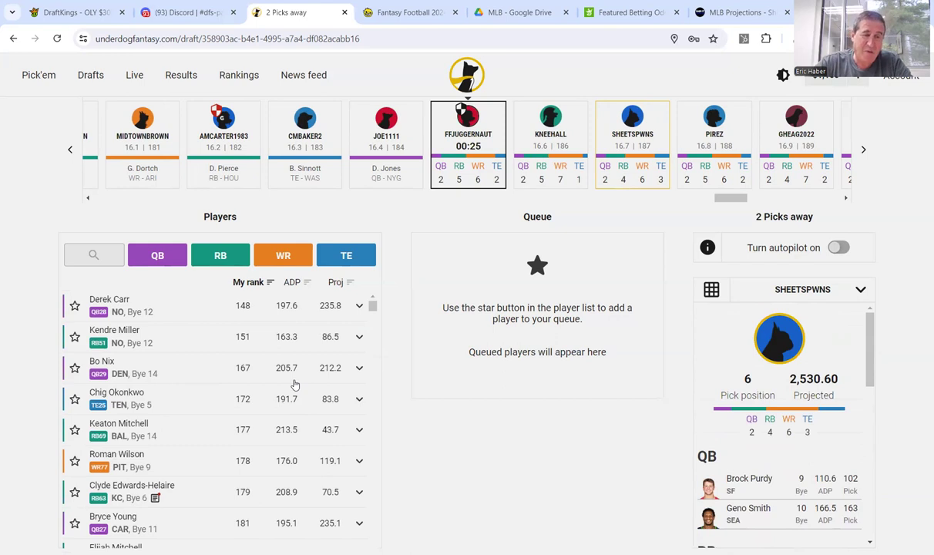
scroll(295, 428, "down", 1)
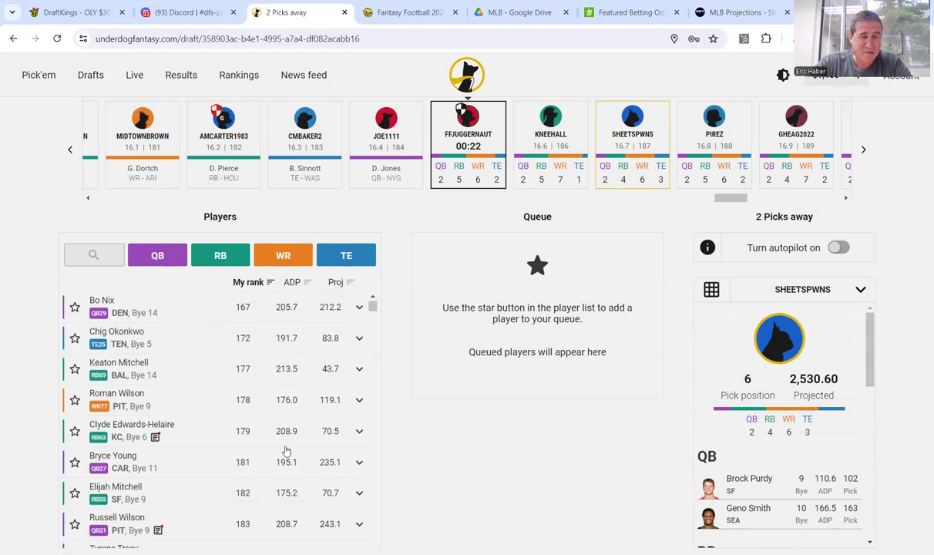
scroll(285, 450, "down", 1)
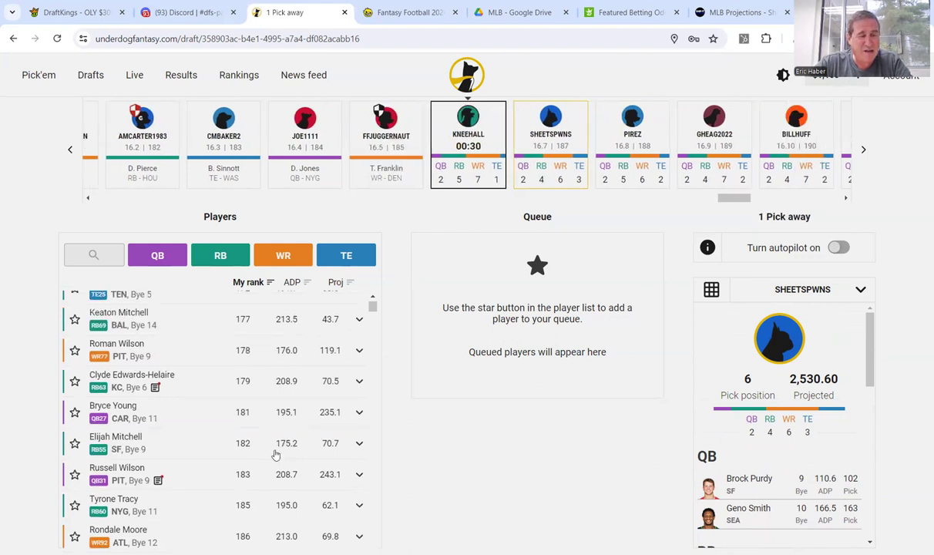
scroll(276, 439, "up", 2)
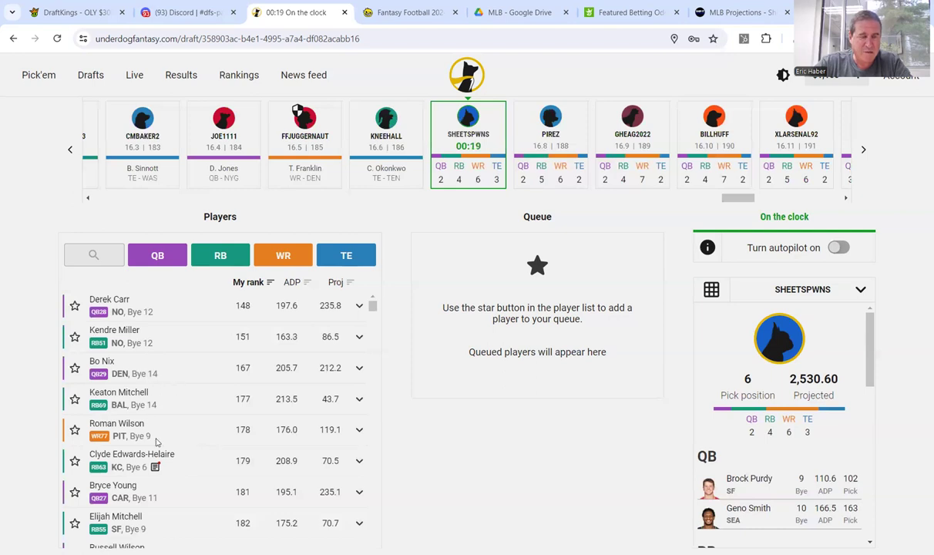
scroll(157, 440, "down", 4)
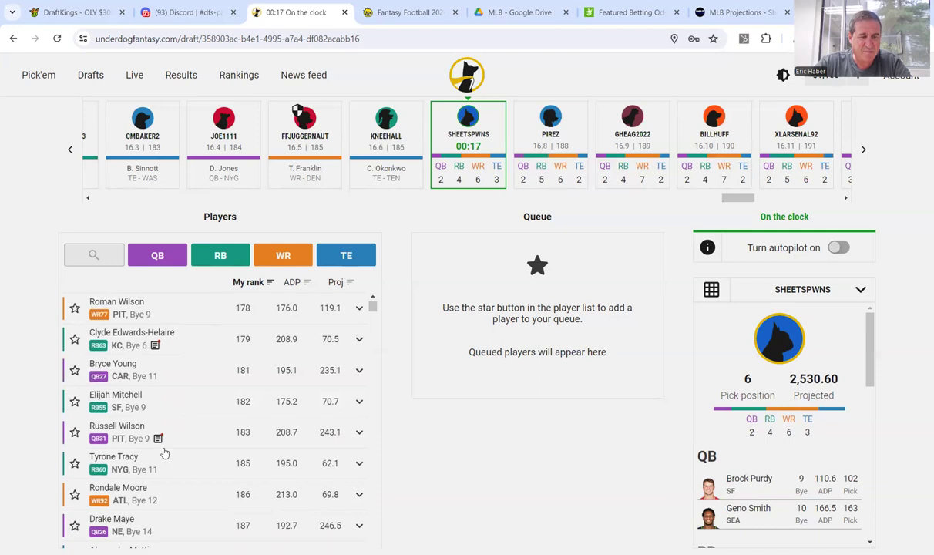
scroll(147, 439, "down", 2)
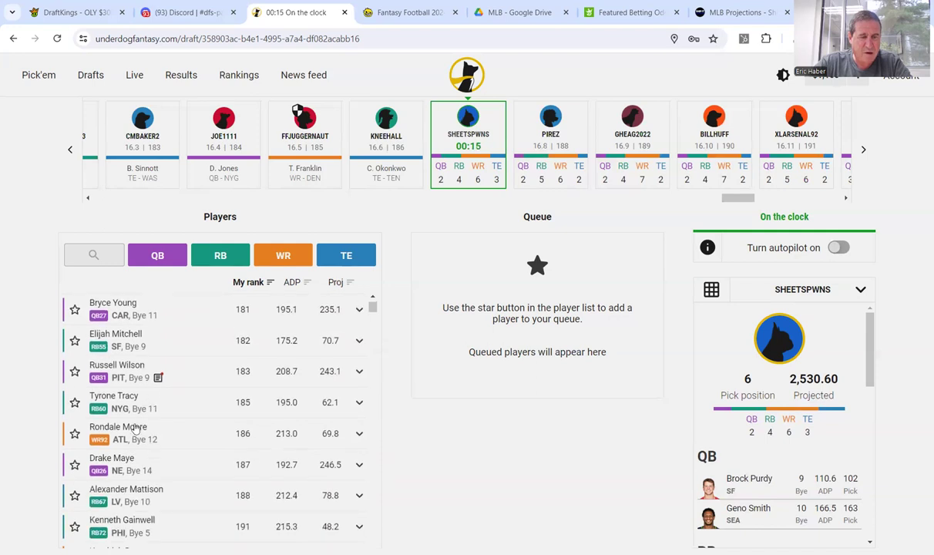
Draft Rondale Moore with pick 187 and find him in the roster's WR section.
left_click(134, 429)
scroll(251, 462, "down", 3)
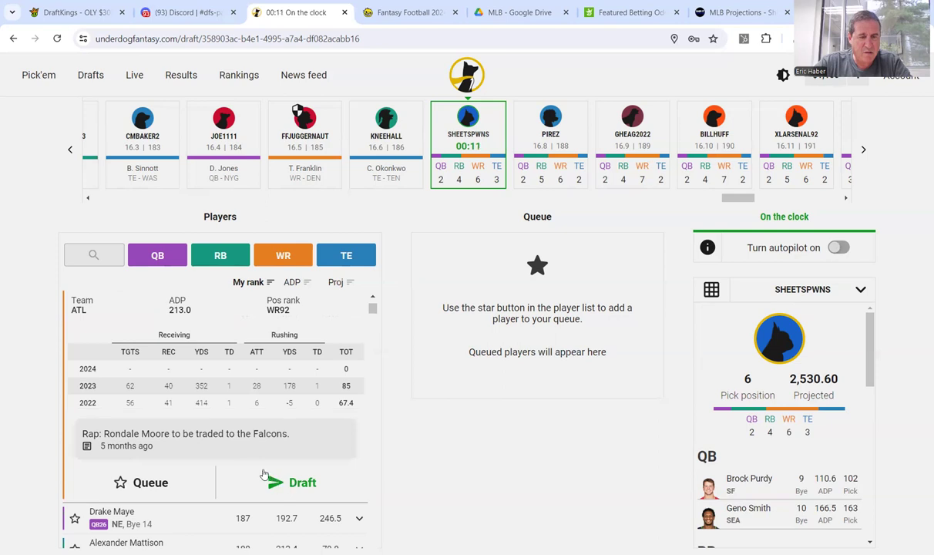
left_click(291, 482)
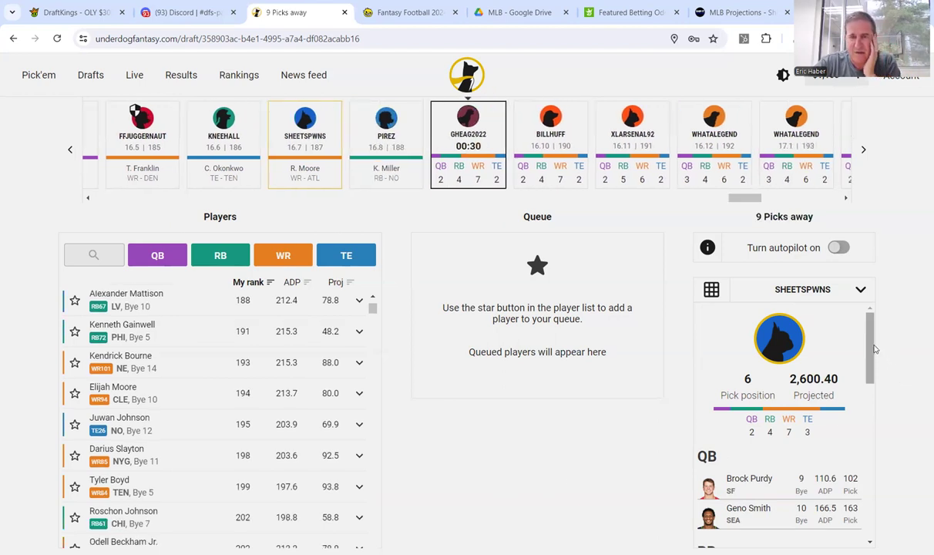
scroll(862, 396, "down", 2)
scroll(861, 397, "down", 6)
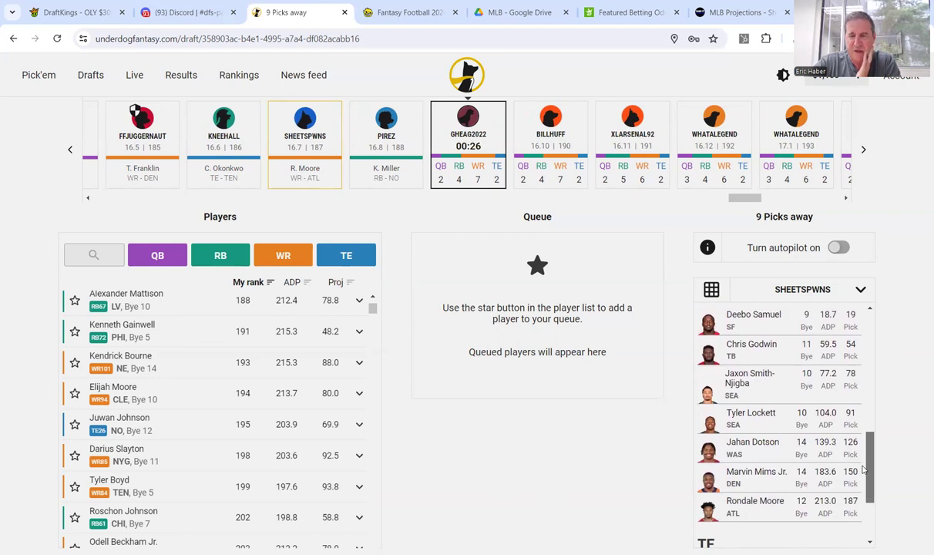
left_click_drag(863, 468, 863, 378)
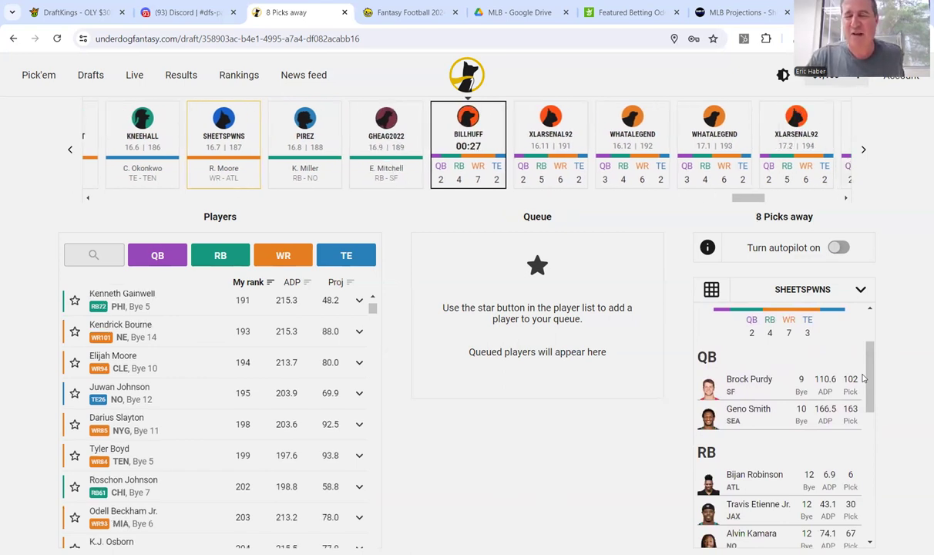
left_click_drag(869, 378, 863, 453)
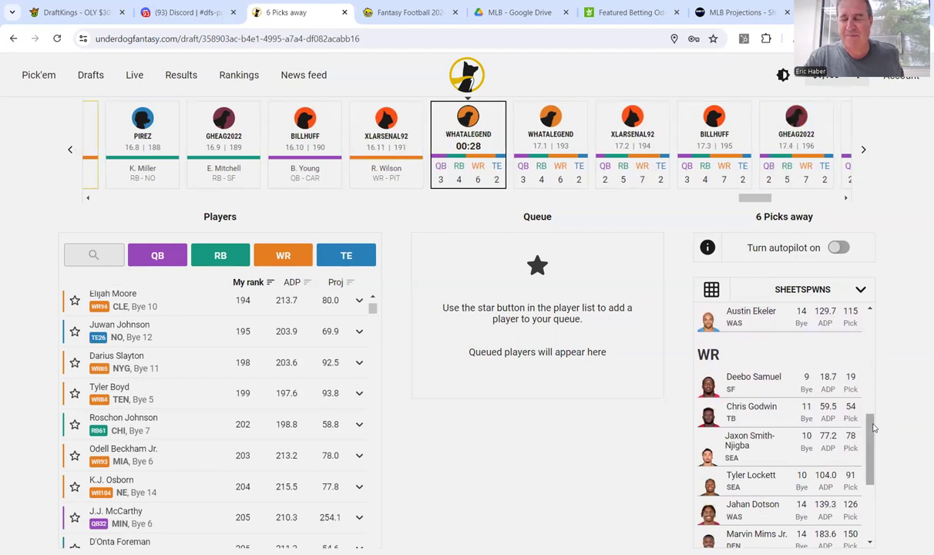
left_click_drag(864, 425, 863, 501)
scroll(819, 447, "up", 10)
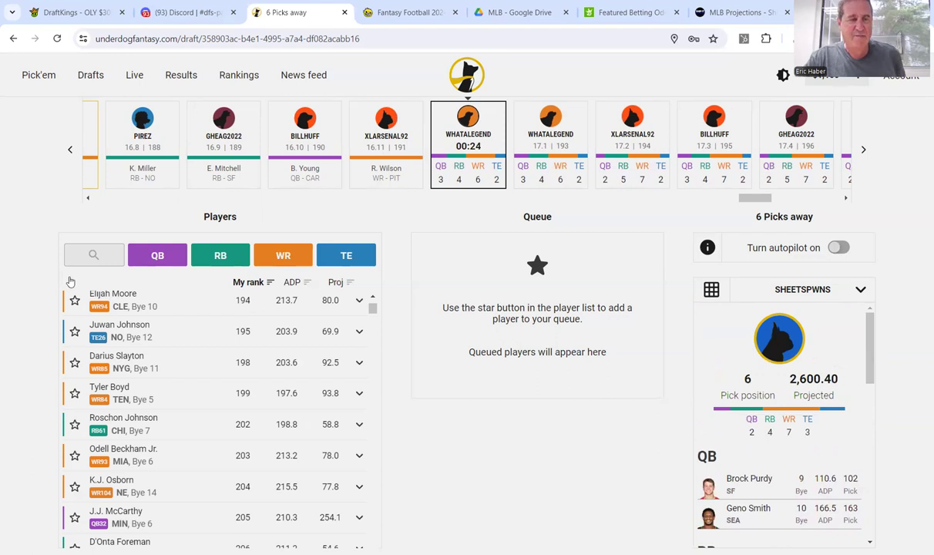
scroll(192, 302, "up", 8)
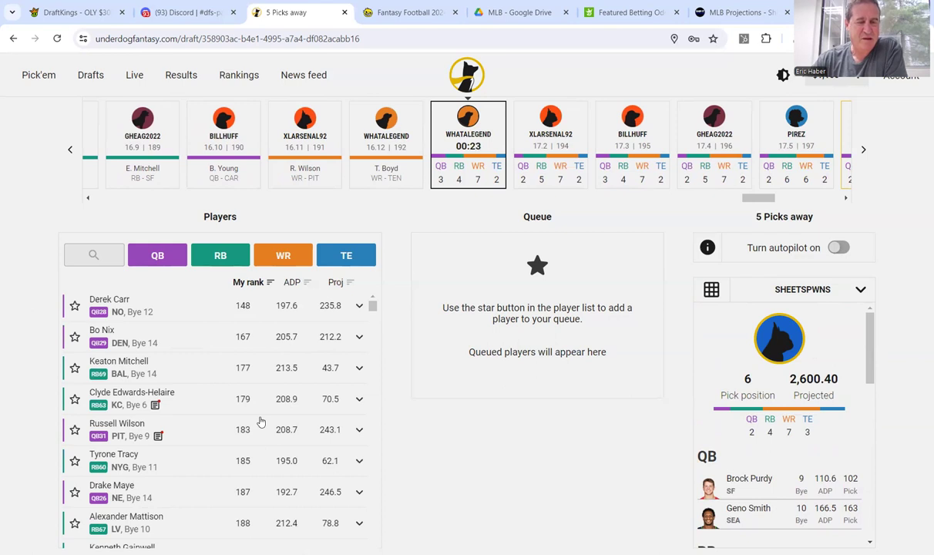
scroll(261, 421, "down", 2)
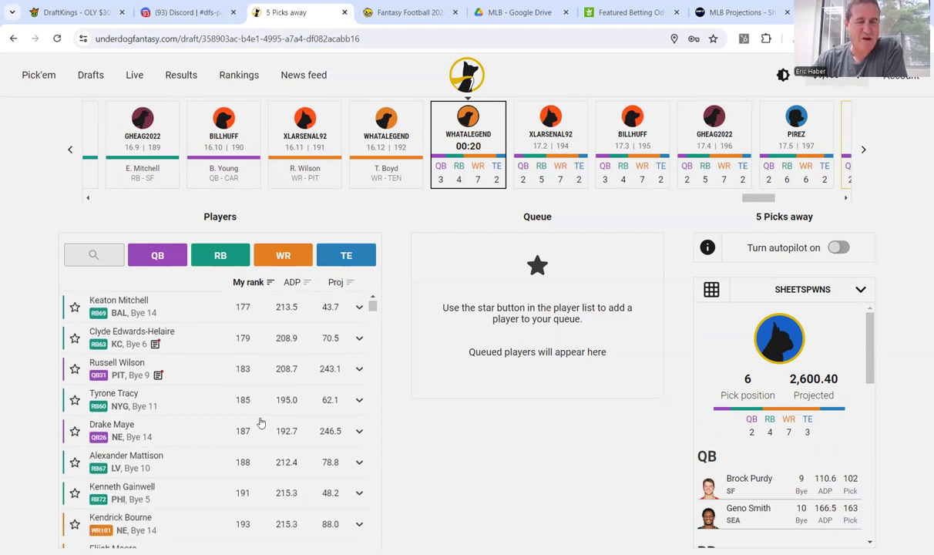
scroll(261, 421, "down", 2)
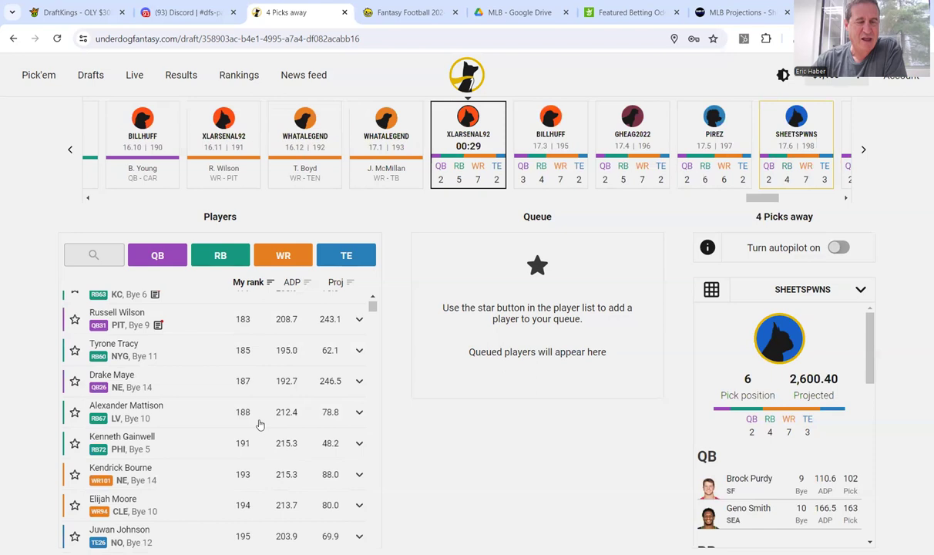
scroll(260, 423, "down", 2)
scroll(258, 425, "down", 4)
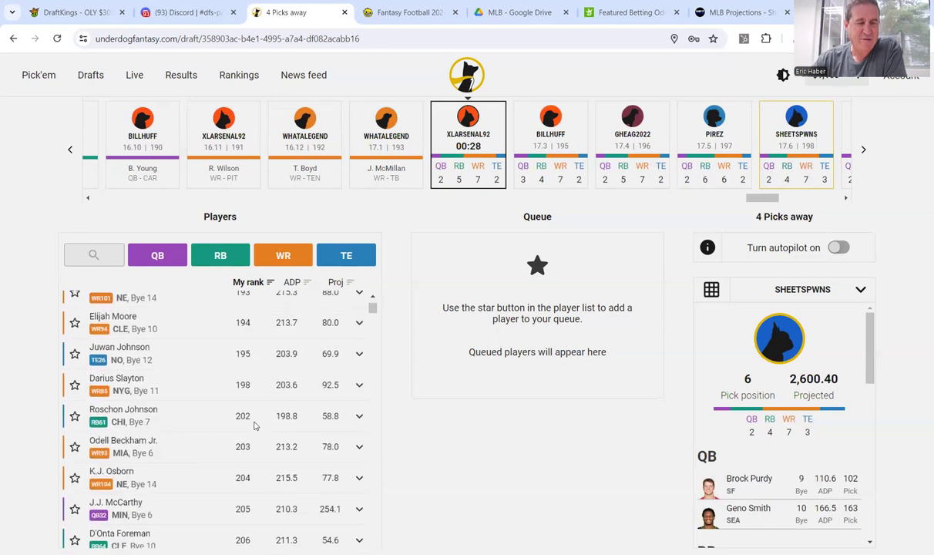
scroll(255, 428, "down", 2)
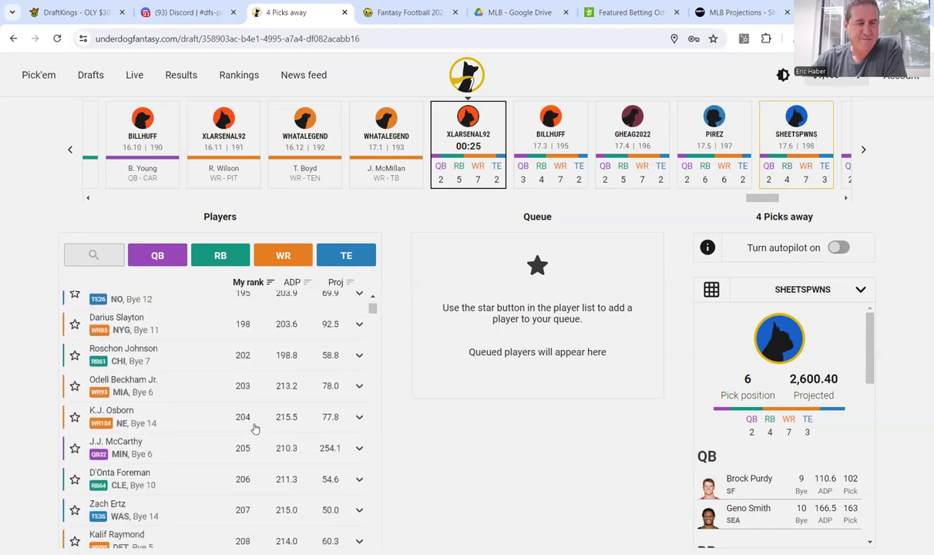
scroll(255, 428, "down", 2)
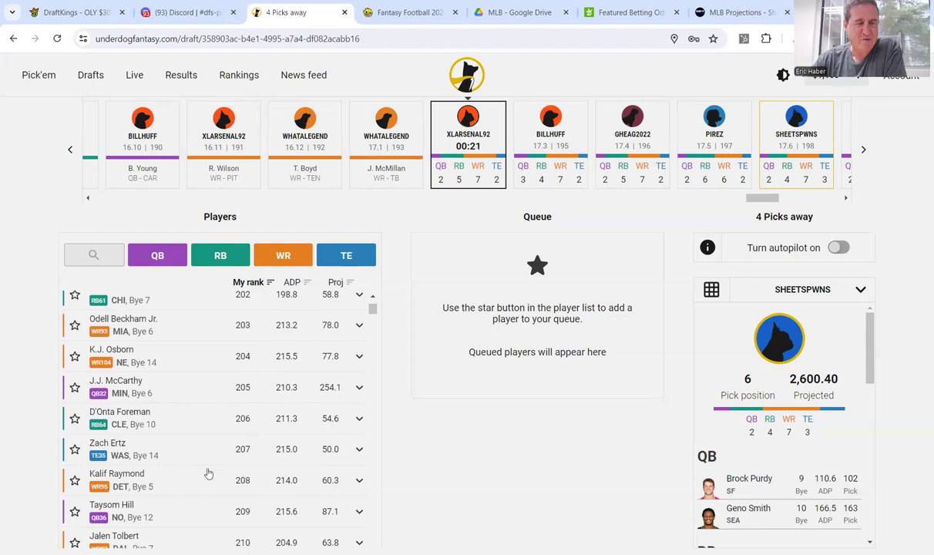
scroll(187, 465, "down", 2)
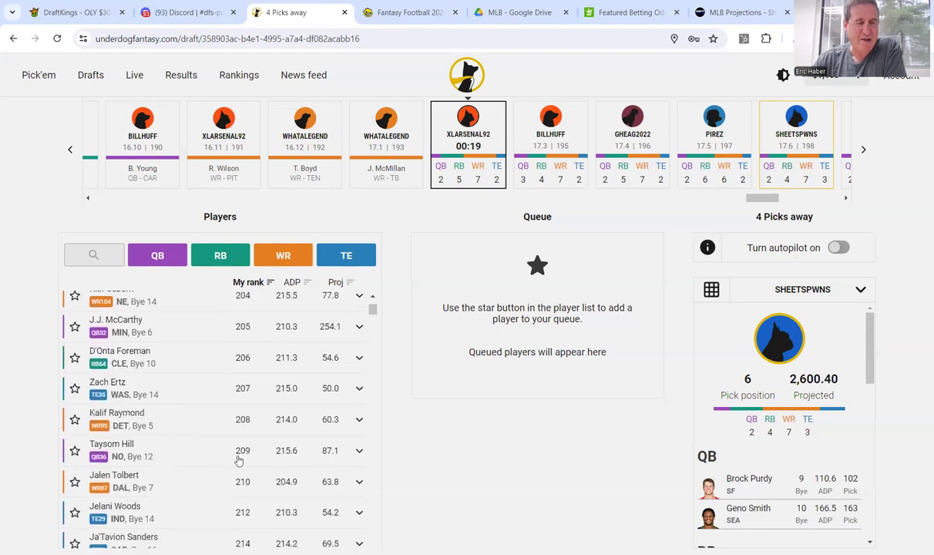
scroll(236, 445, "down", 2)
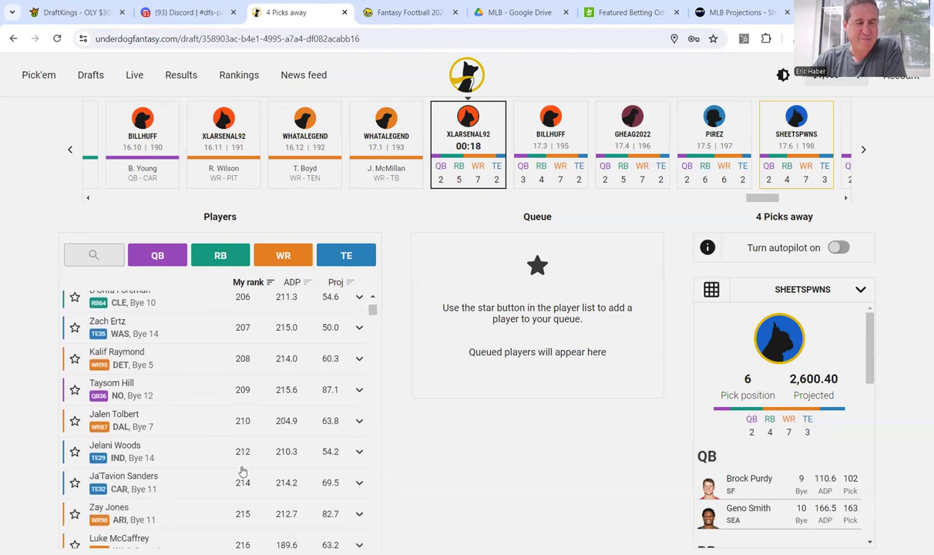
scroll(242, 476, "down", 2)
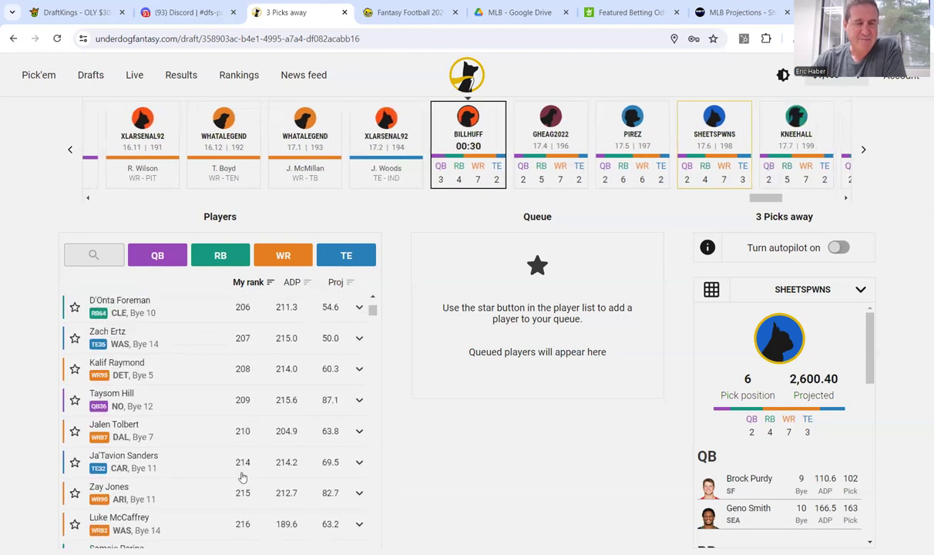
scroll(242, 476, "up", 10)
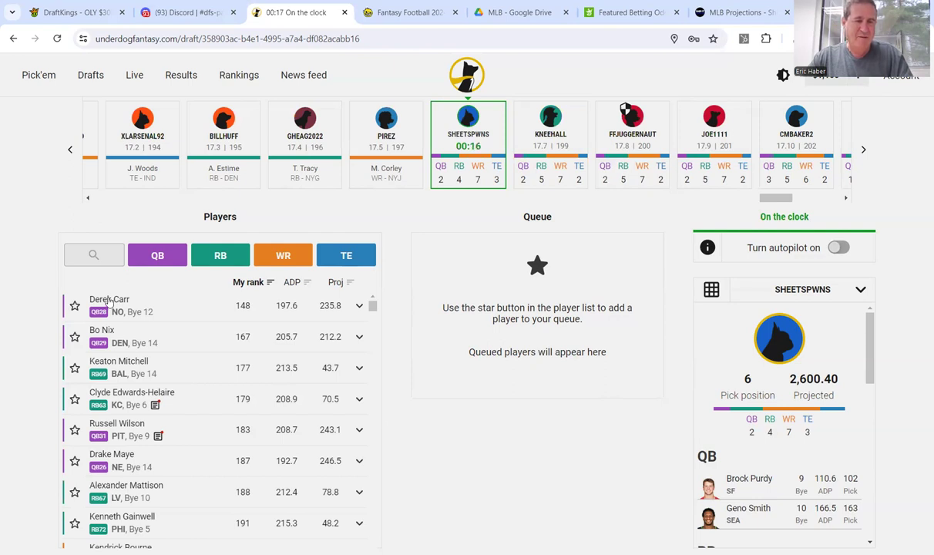
Draft Derek Carr with pick 198 as the team's third quarterback.
left_click(109, 301)
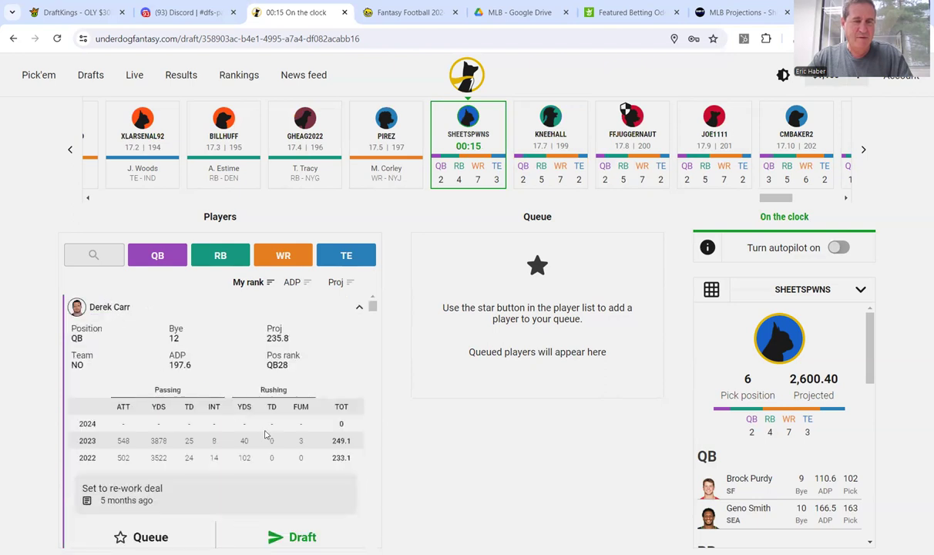
scroll(262, 431, "down", 1)
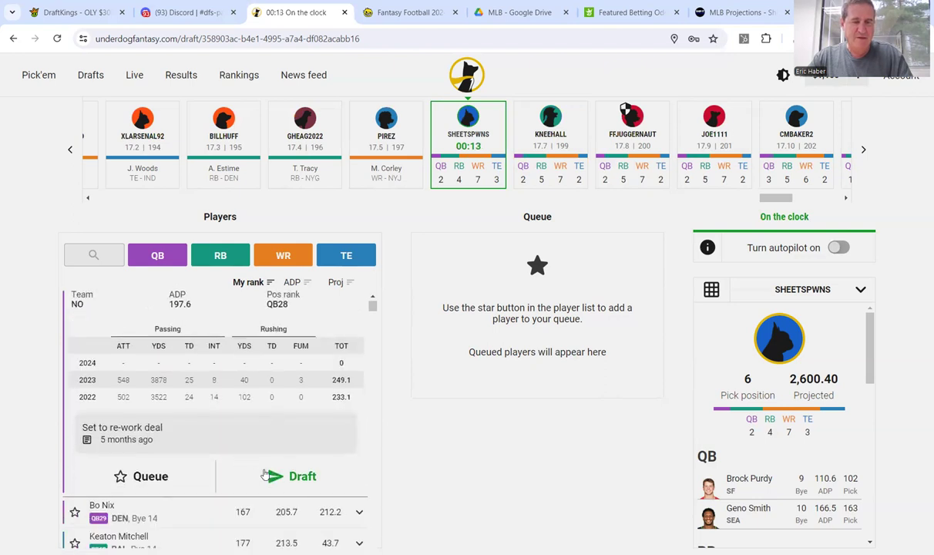
left_click(265, 462)
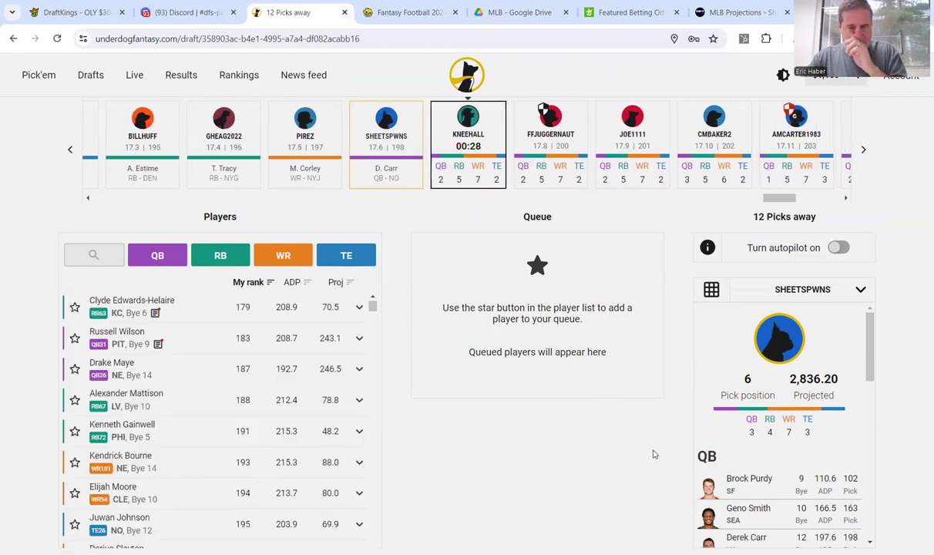
scroll(789, 476, "down", 1)
scroll(789, 475, "down", 3)
scroll(785, 462, "up", 4)
scroll(782, 455, "down", 1)
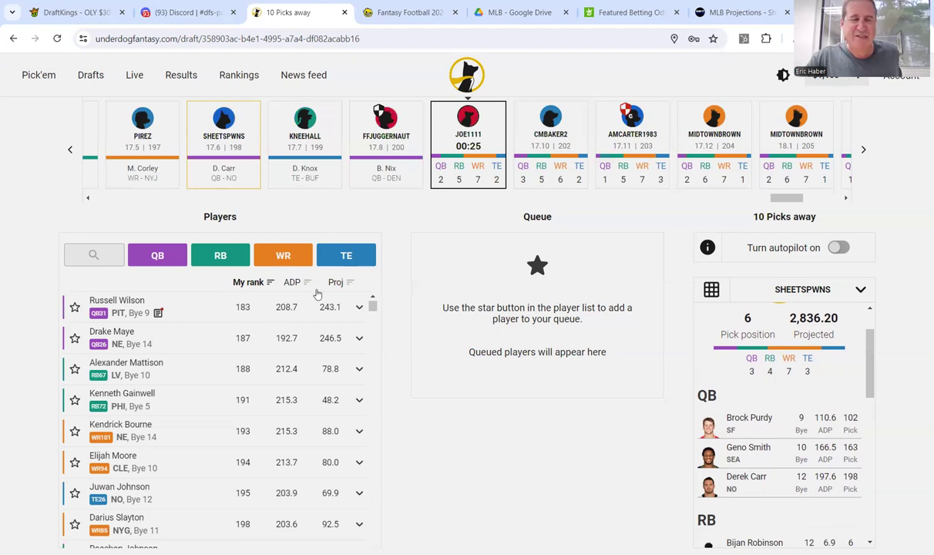
Filter the available players to running backs only and scan the list.
left_click(220, 253)
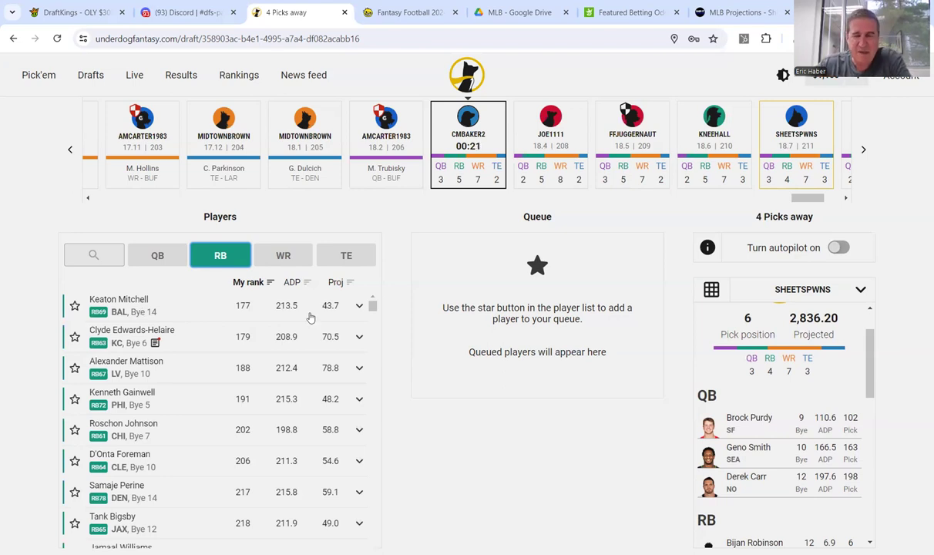
scroll(724, 395, "down", 3)
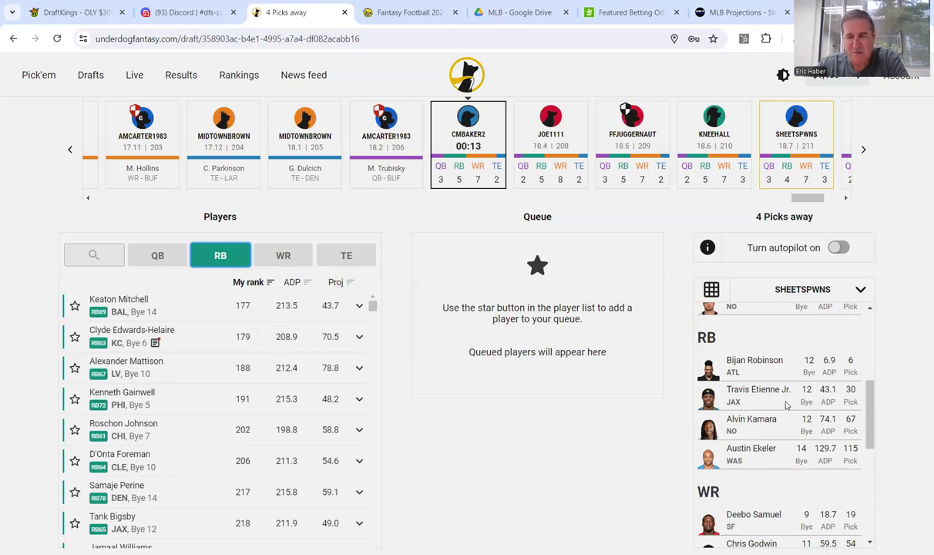
scroll(781, 394, "up", 2)
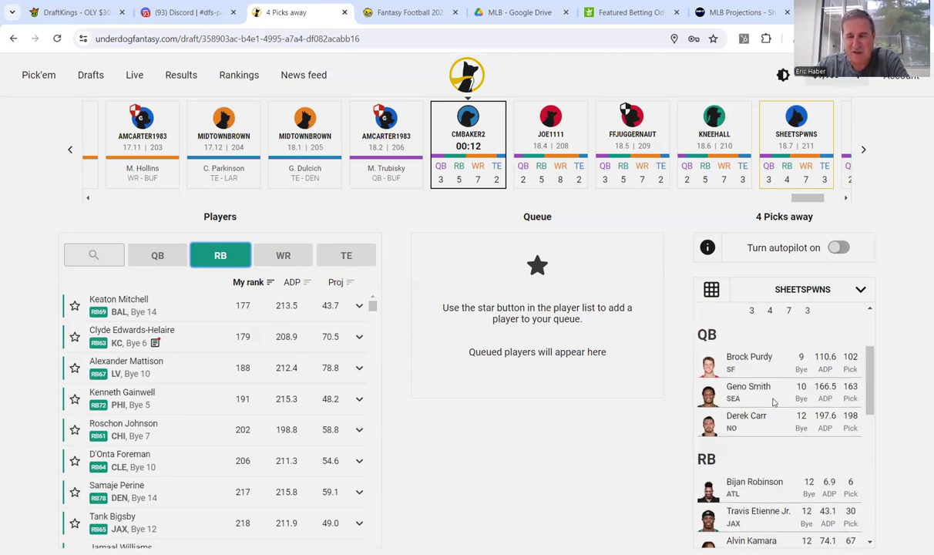
scroll(774, 401, "down", 2)
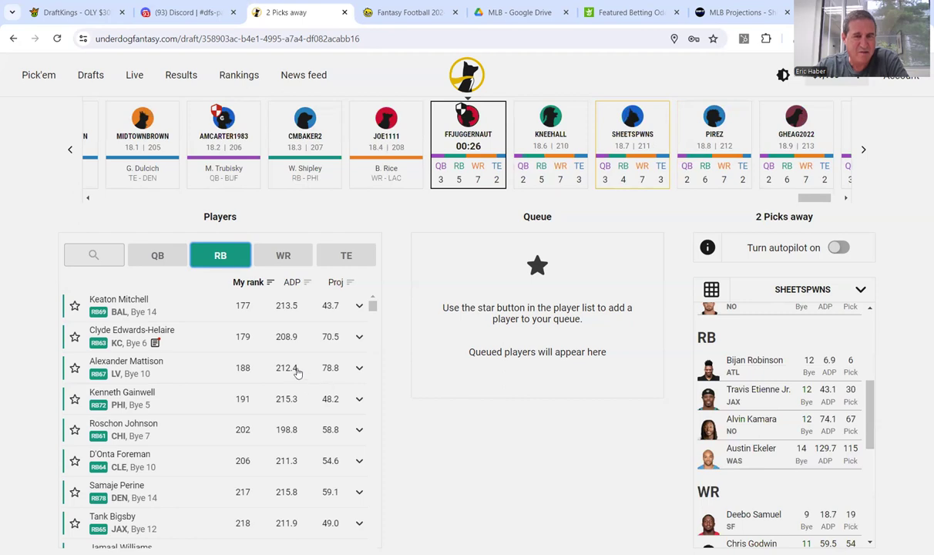
Read Clyde Edwards-Helaire's latest news, then collapse his card.
left_click(156, 346)
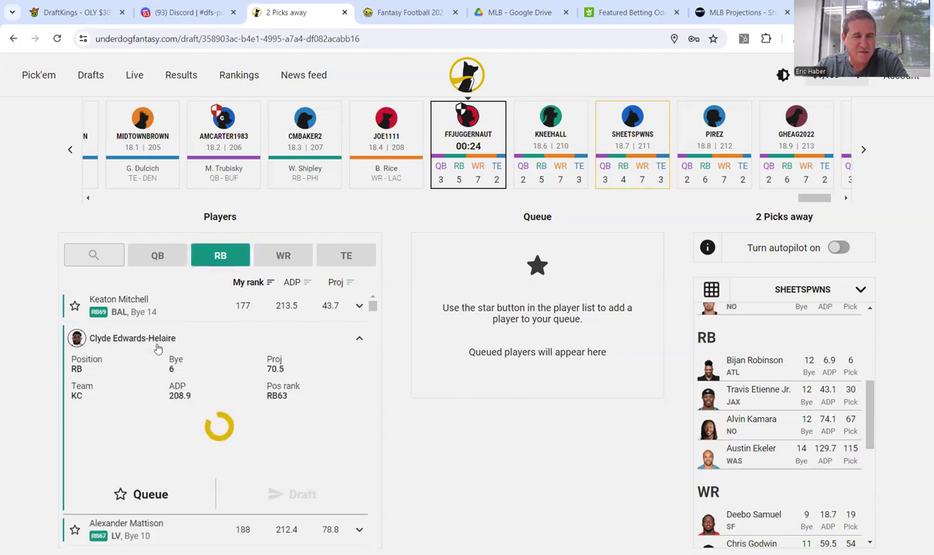
scroll(199, 455, "down", 2)
scroll(204, 456, "up", 3)
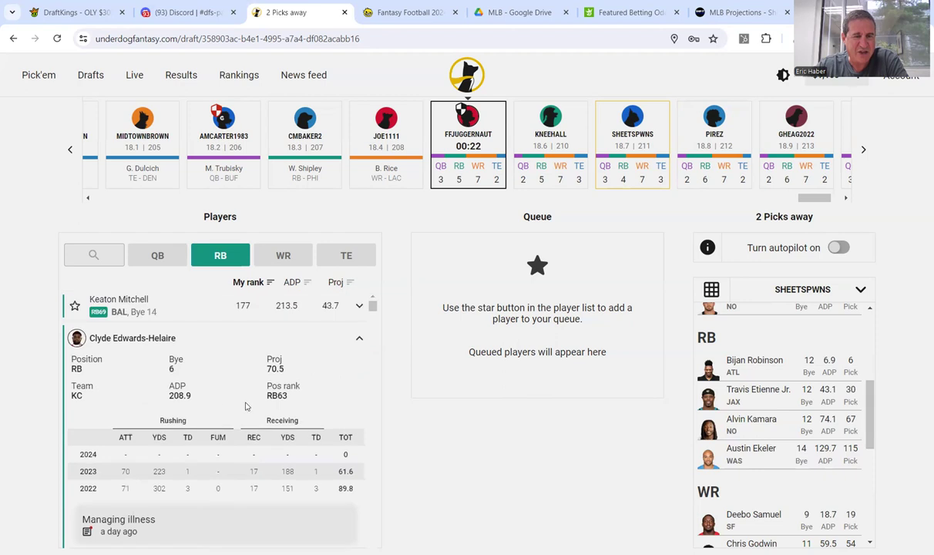
left_click(348, 358)
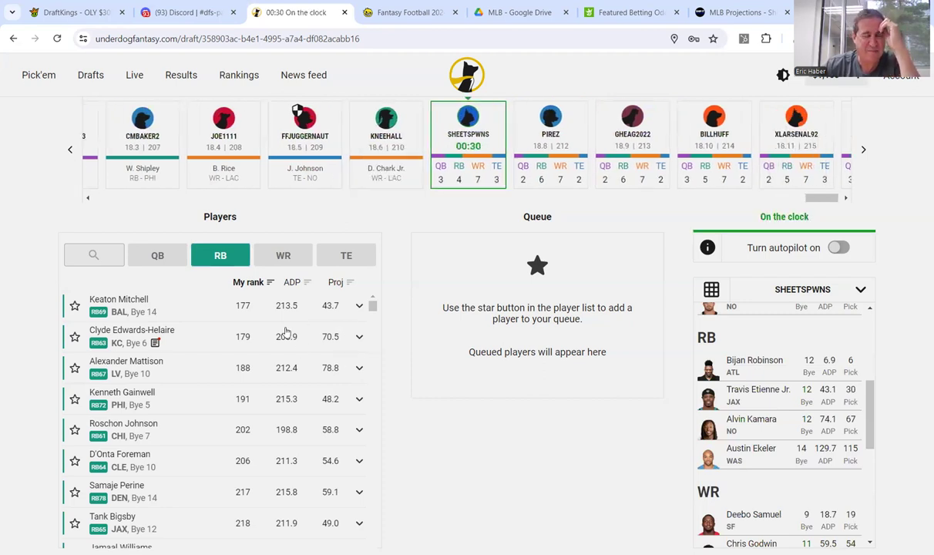
Draft running back Keaton Mitchell with pick 211.
left_click(133, 301)
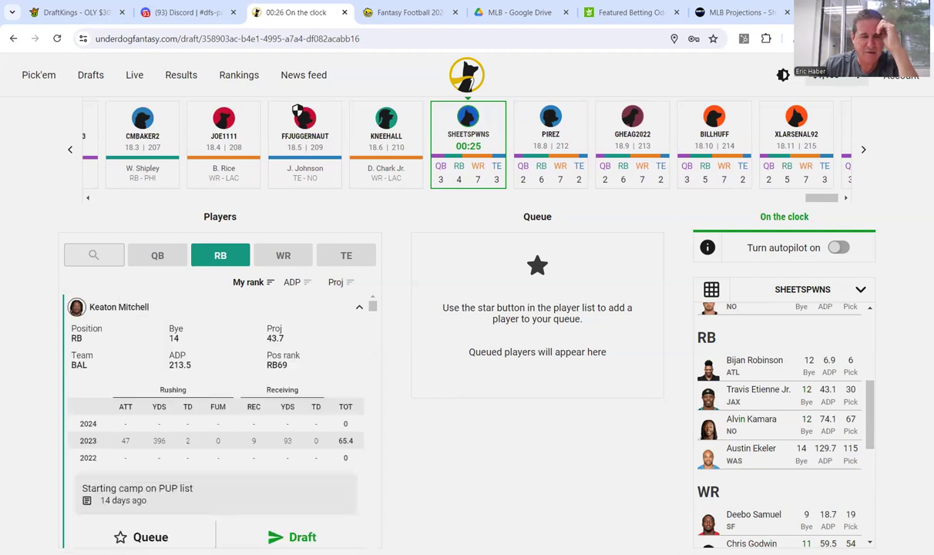
left_click(292, 537)
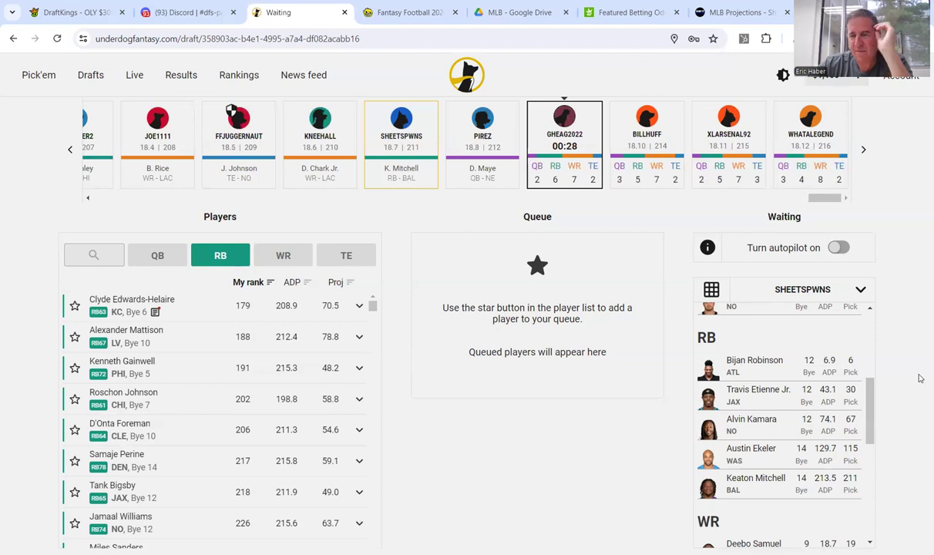
Scroll through your drafted roster until the draft ends and the NFL 2024 Season completed drafts page appears.
left_click_drag(866, 396, 871, 300)
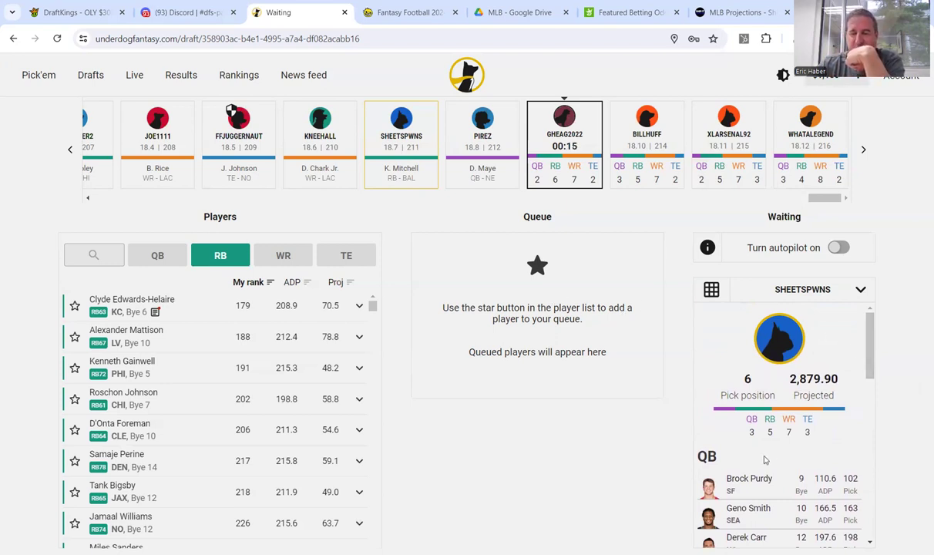
scroll(780, 456, "down", 2)
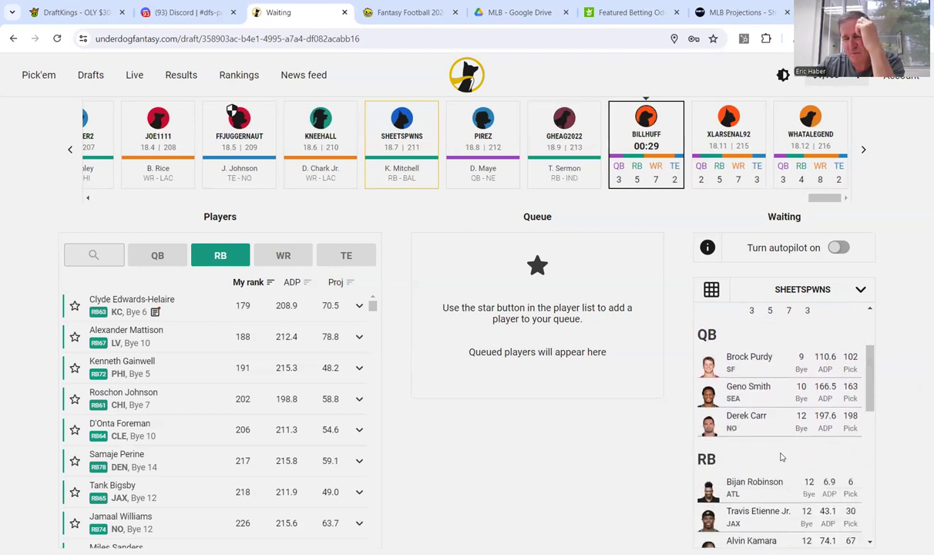
scroll(783, 449, "down", 5)
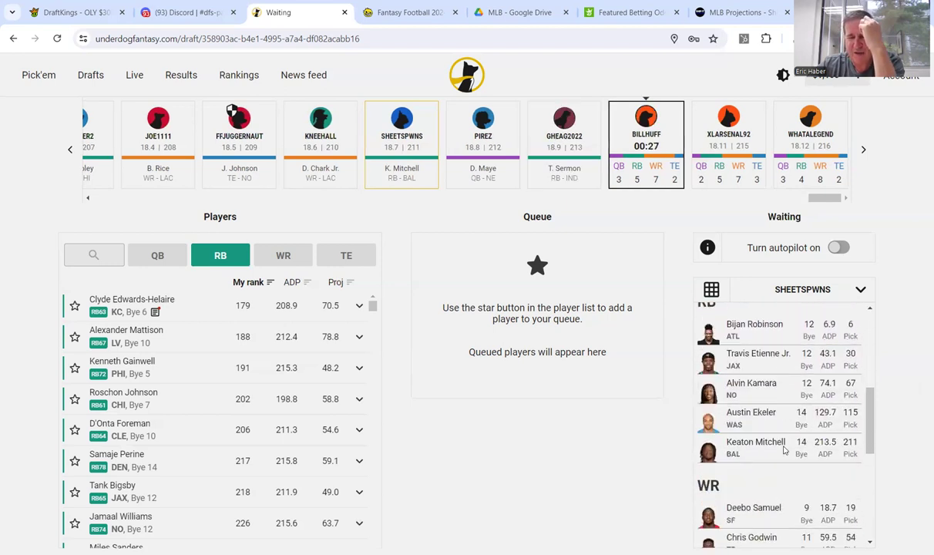
scroll(784, 442, "down", 2)
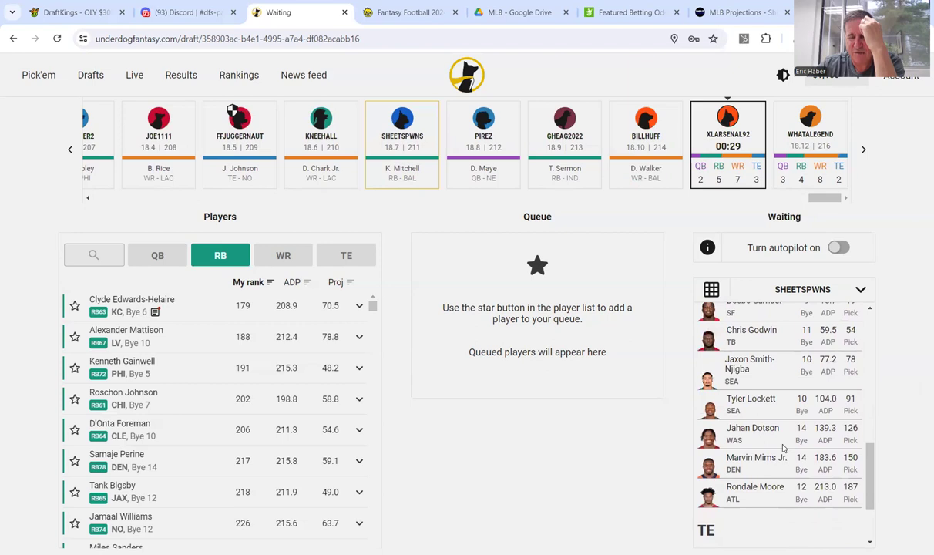
scroll(784, 435, "up", 8)
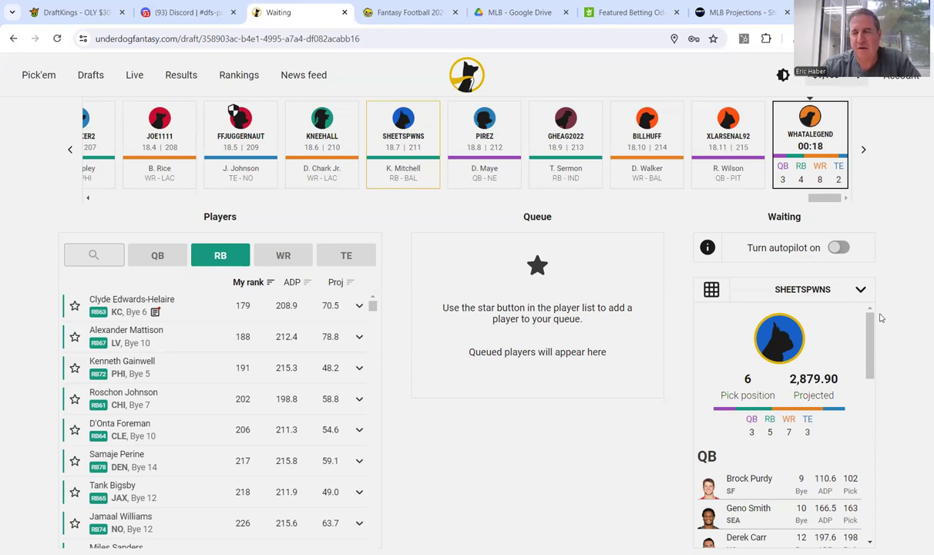
scroll(869, 346, "down", 5)
scroll(862, 322, "up", 5)
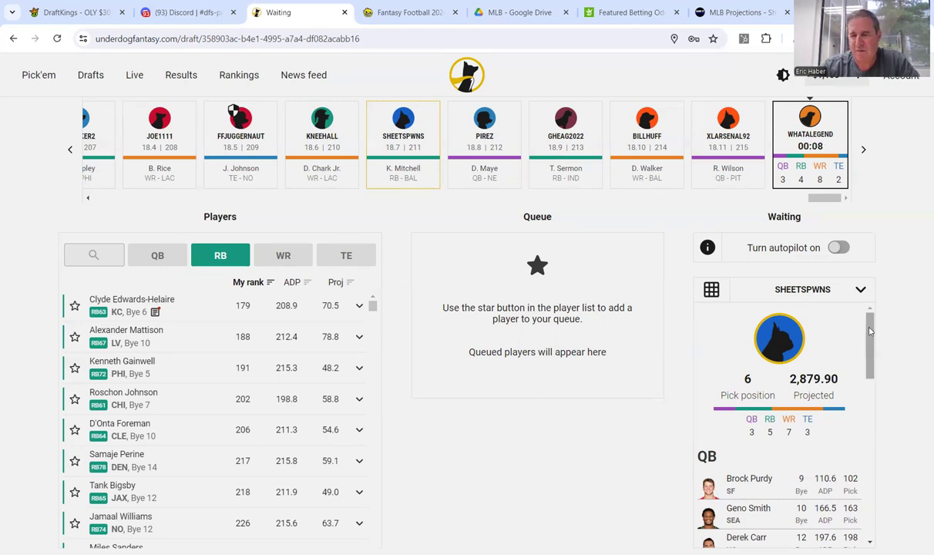
scroll(869, 331, "down", 3)
scroll(854, 306, "up", 3)
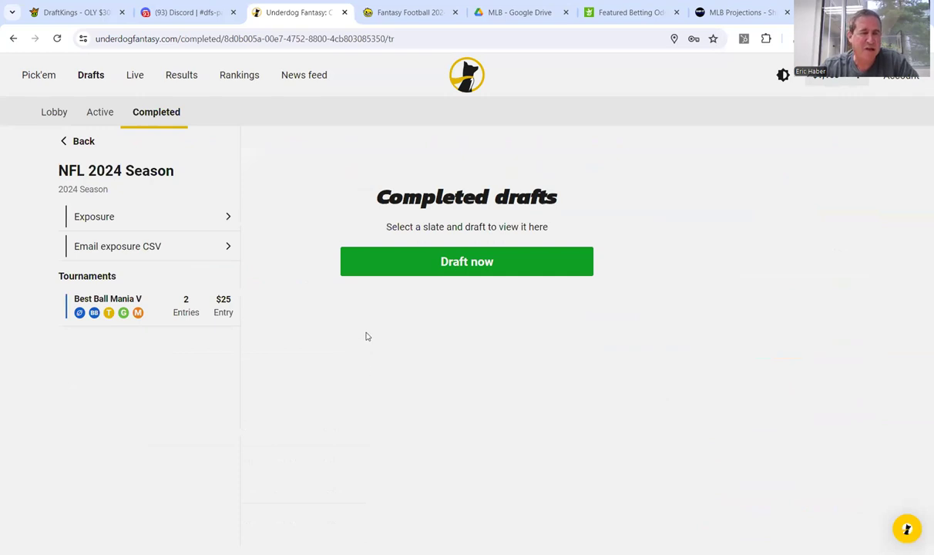
From Completed drafts, open the full draft board of the second Best Ball Mania V entry (pick slot 5).
left_click(443, 266)
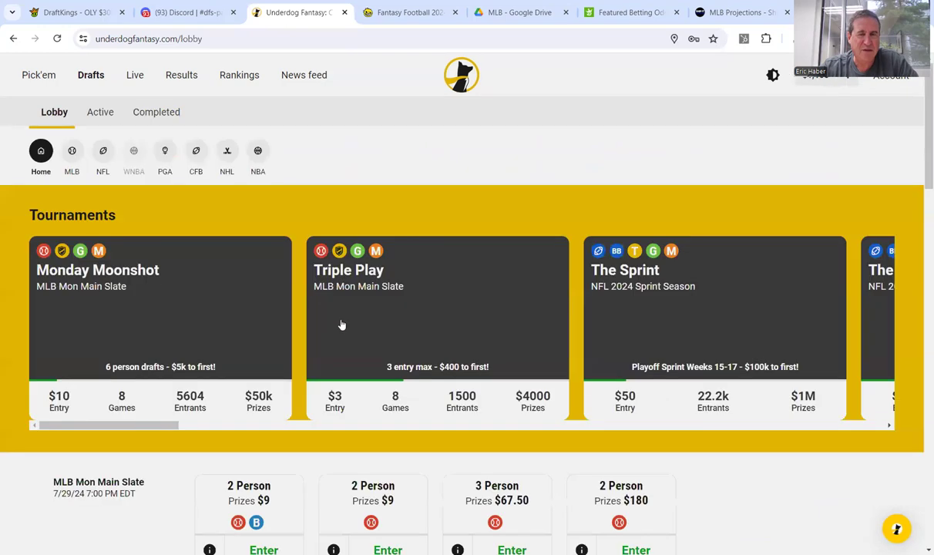
left_click(156, 111)
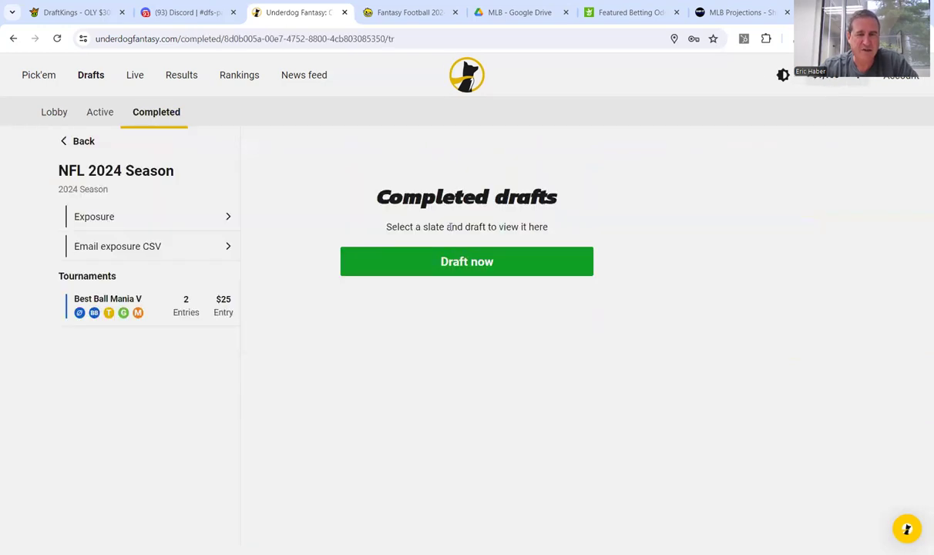
left_click(117, 294)
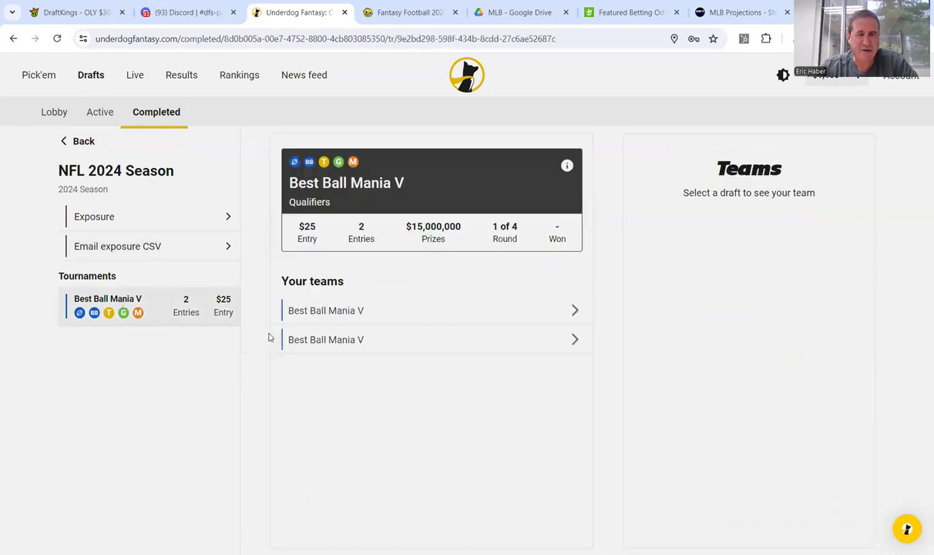
left_click(450, 346)
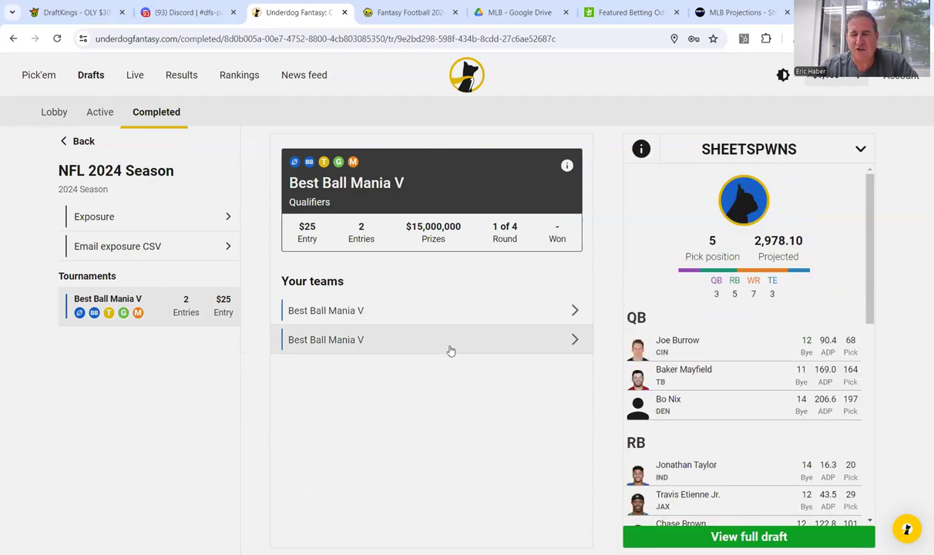
left_click(706, 536)
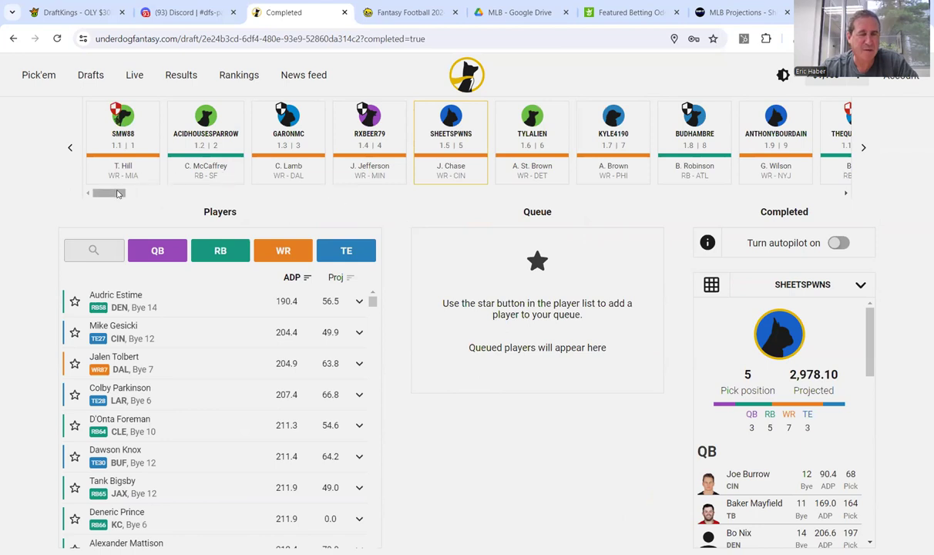
View each drafter's roster from pick slots 1 through 8, then return to the Drafts lobby.
left_click(195, 139)
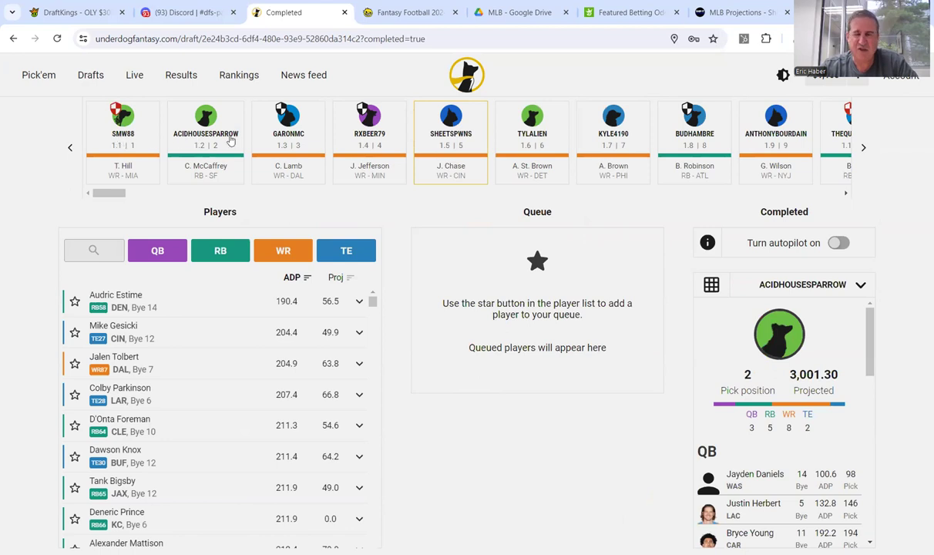
left_click(278, 132)
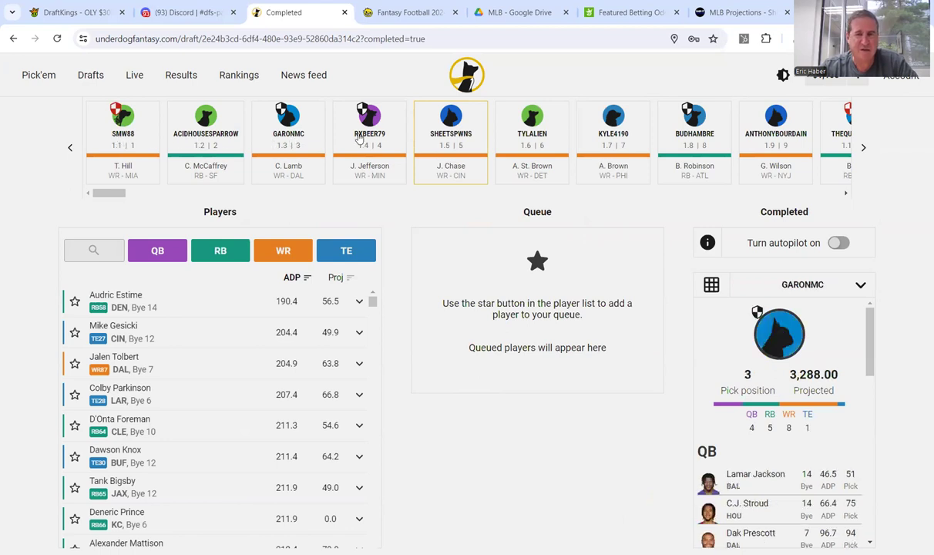
left_click(362, 137)
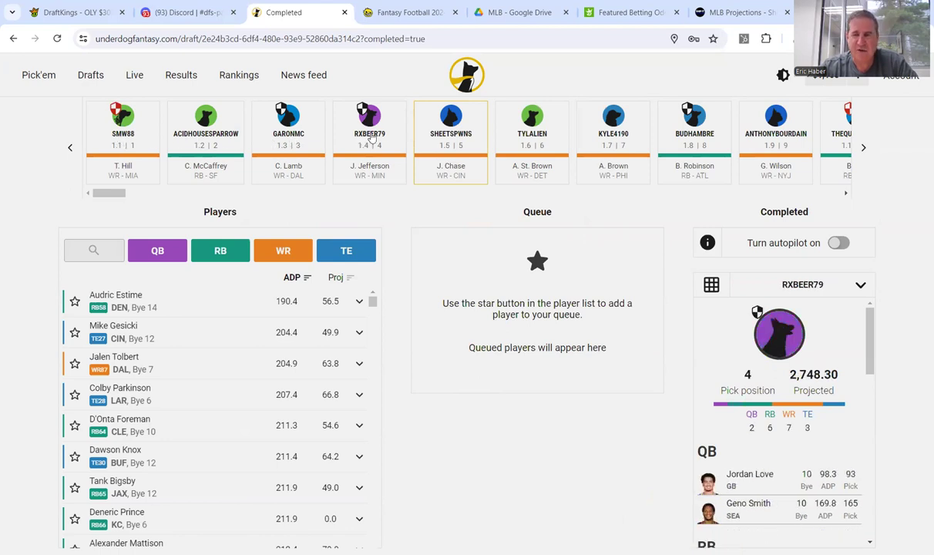
left_click(448, 140)
left_click(499, 132)
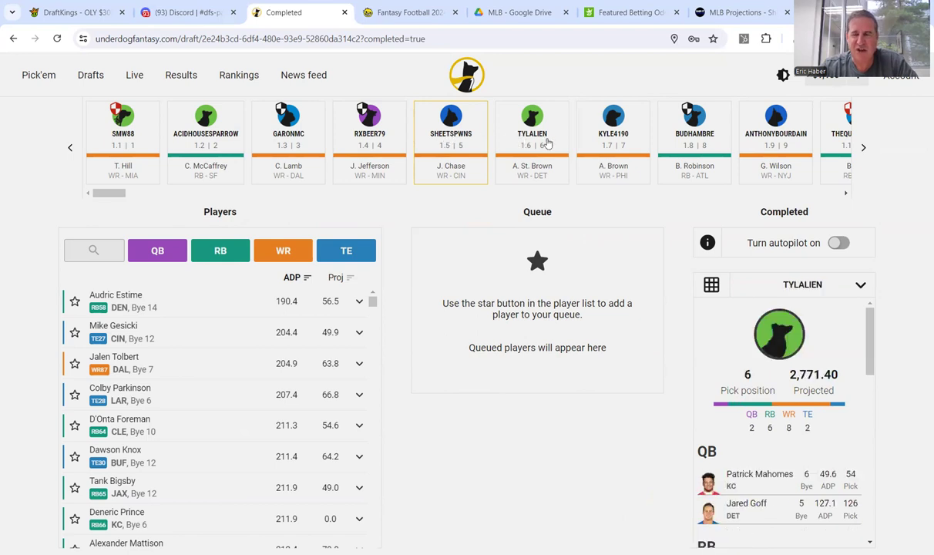
left_click(621, 143)
left_click(658, 137)
left_click(122, 133)
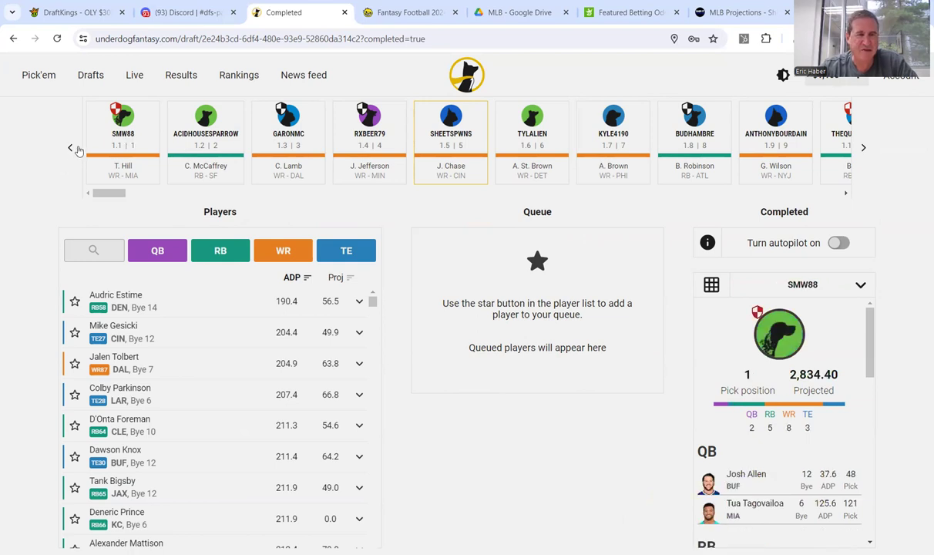
left_click(91, 75)
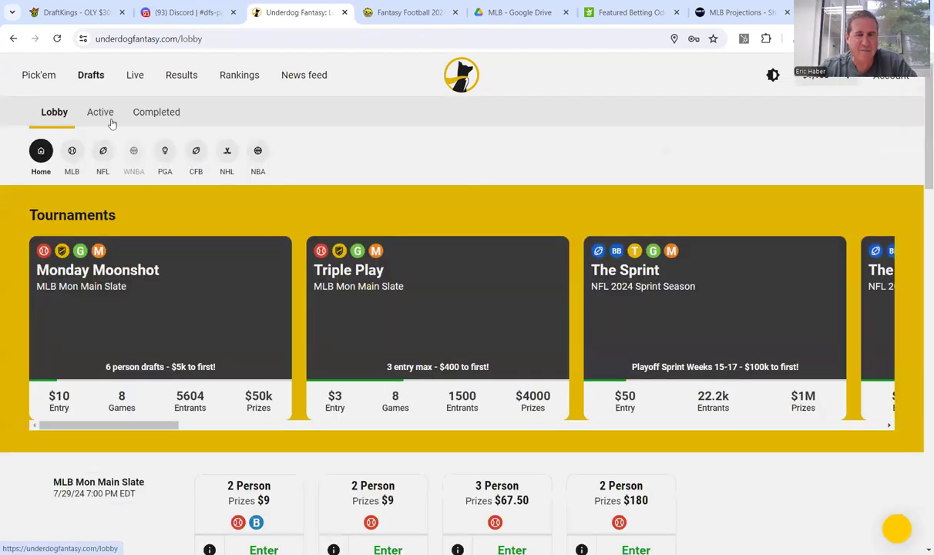
Under Completed, show the first Best Ball Mania V team, then scroll through the second team's roster.
left_click(154, 108)
left_click(355, 310)
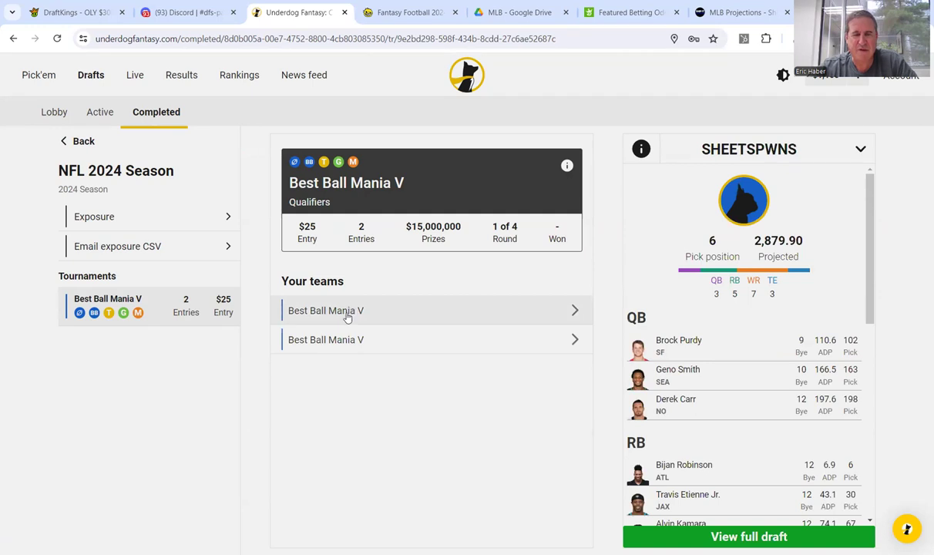
left_click(343, 345)
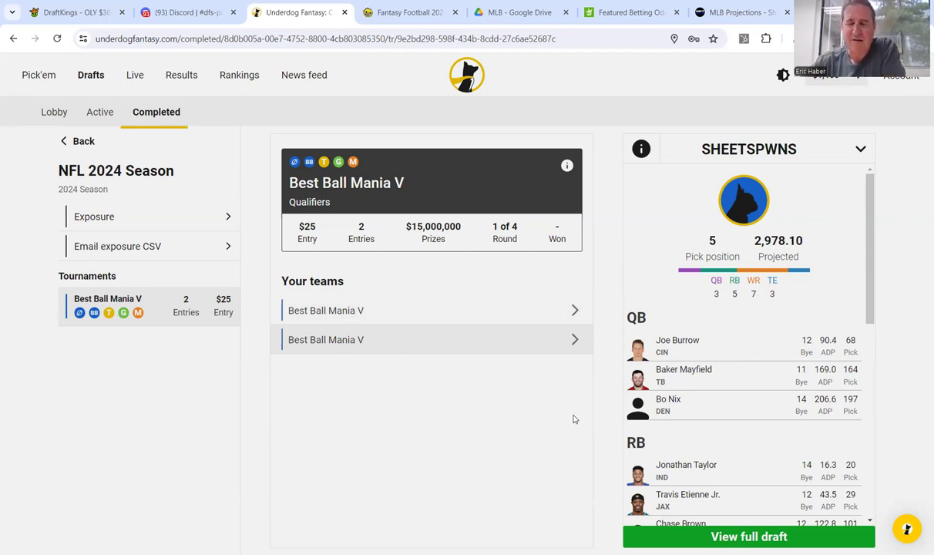
scroll(739, 424, "down", 1)
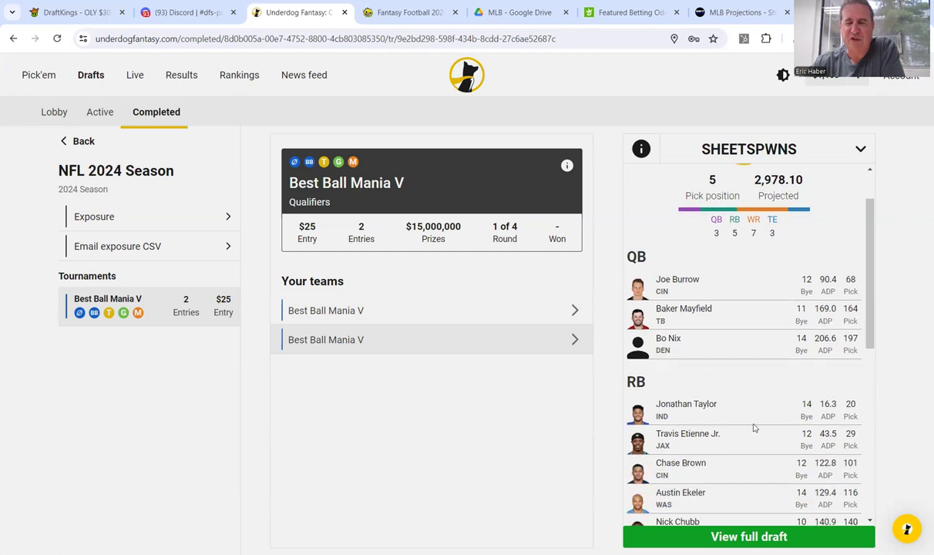
scroll(744, 439, "down", 2)
scroll(739, 439, "down", 3)
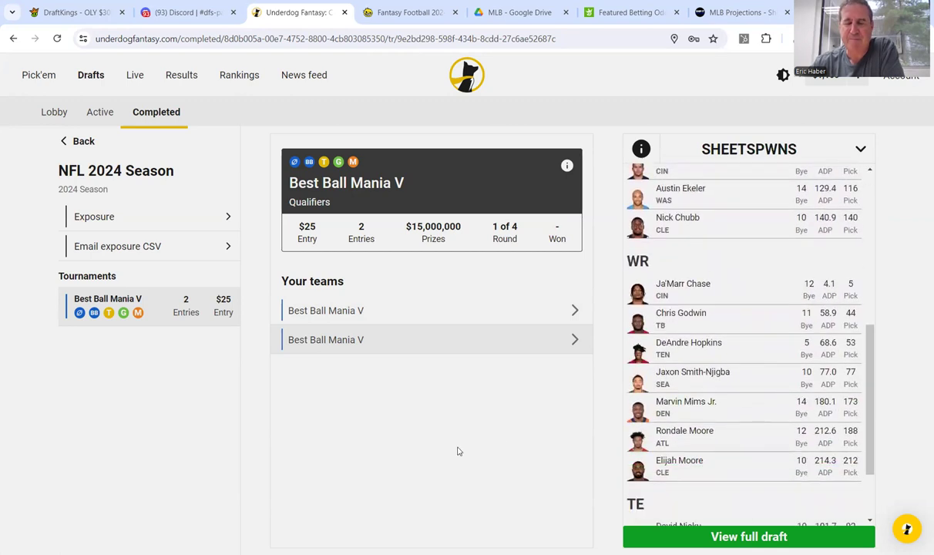
Return to the first team's roster with Bijan Robinson, Deebo Samuel and Keaton Mitchell, and scroll through it.
left_click(349, 309)
scroll(746, 429, "down", 3)
scroll(746, 429, "down", 3)
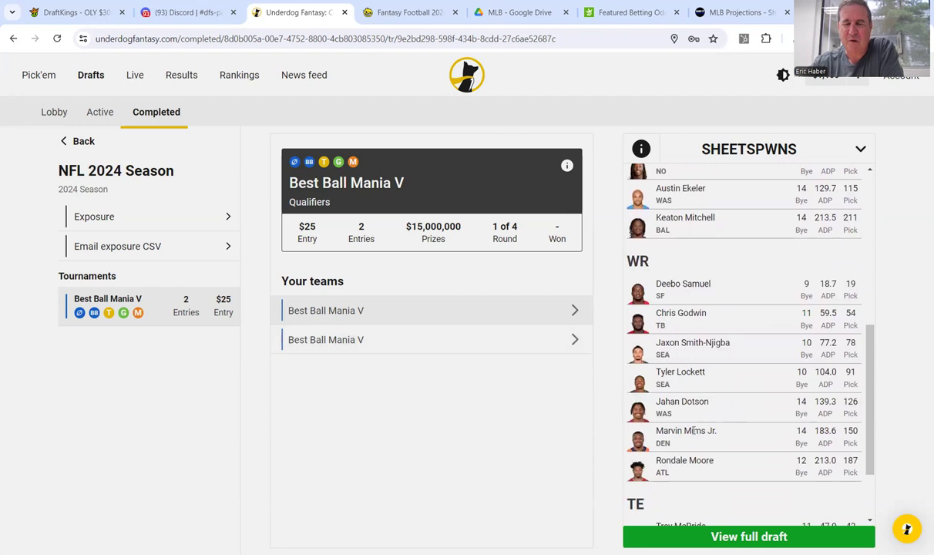